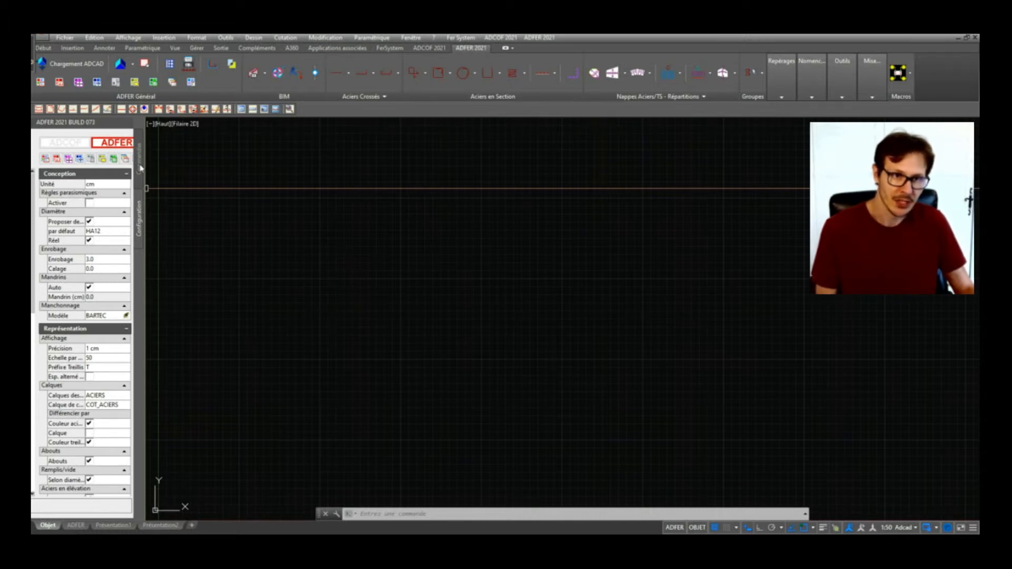
# Switch the side palette to the ADFER commands and browse its tool groups down to the mesh and nomenclature tools.
pyautogui.click(140, 168)
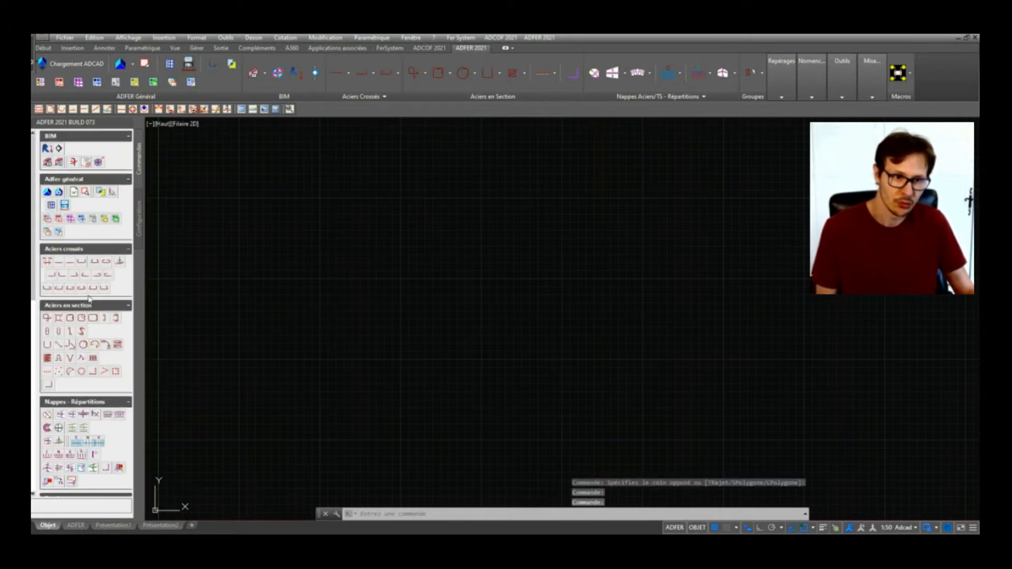
pyautogui.scroll(-5, 90, 299)
pyautogui.scroll(1, 76, 224)
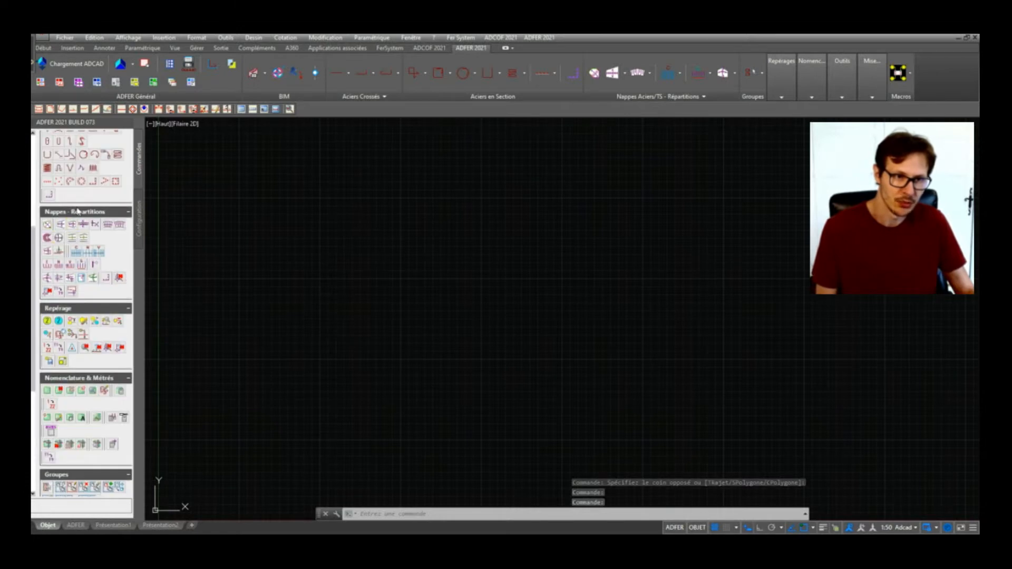
pyautogui.scroll(3, 88, 232)
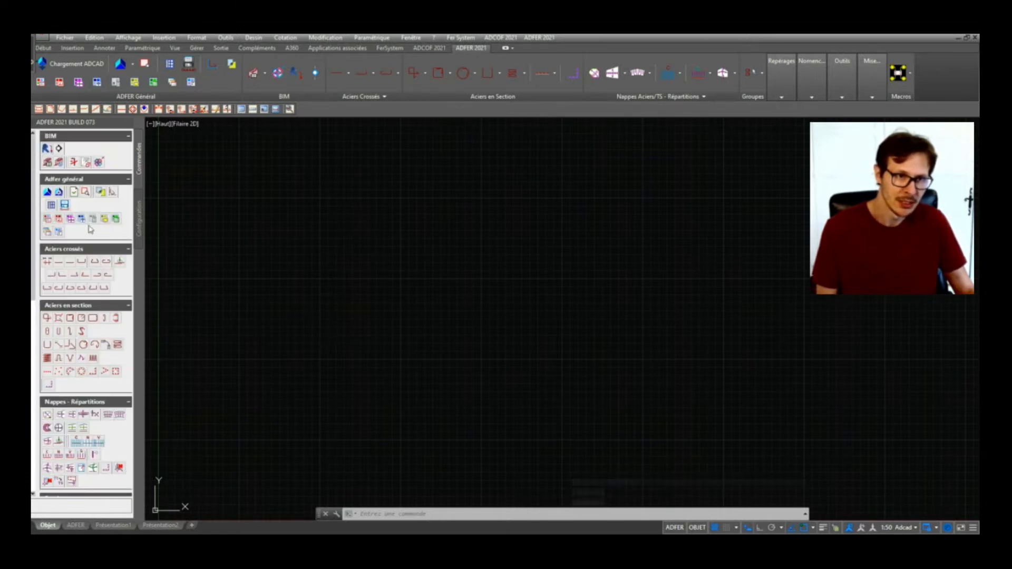
pyautogui.scroll(-2, 90, 229)
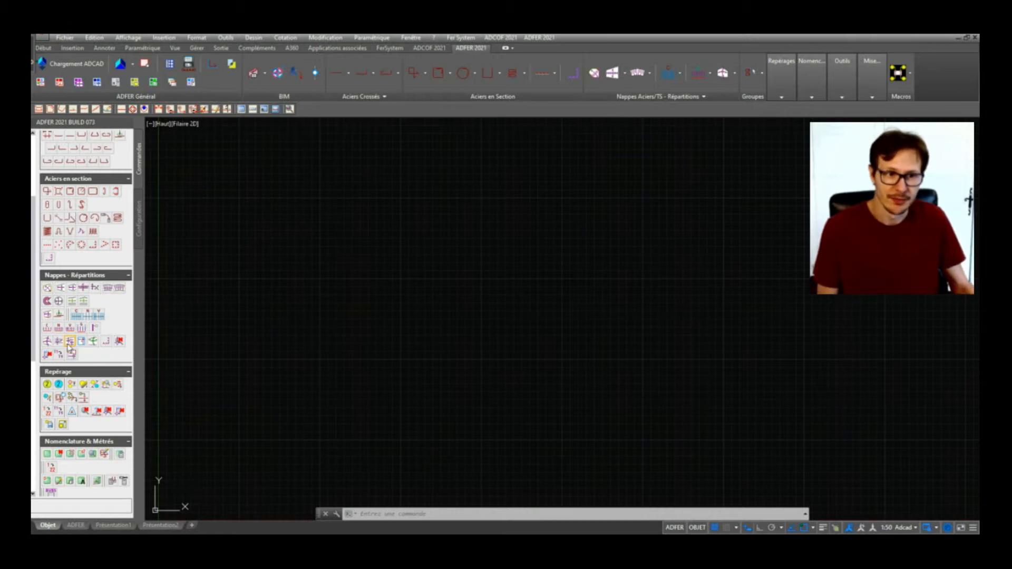
# Draw a closed four-sided wall outline as a multiline at scale 20, with ortho sides and a slanted left side.
pyautogui.click(424, 329)
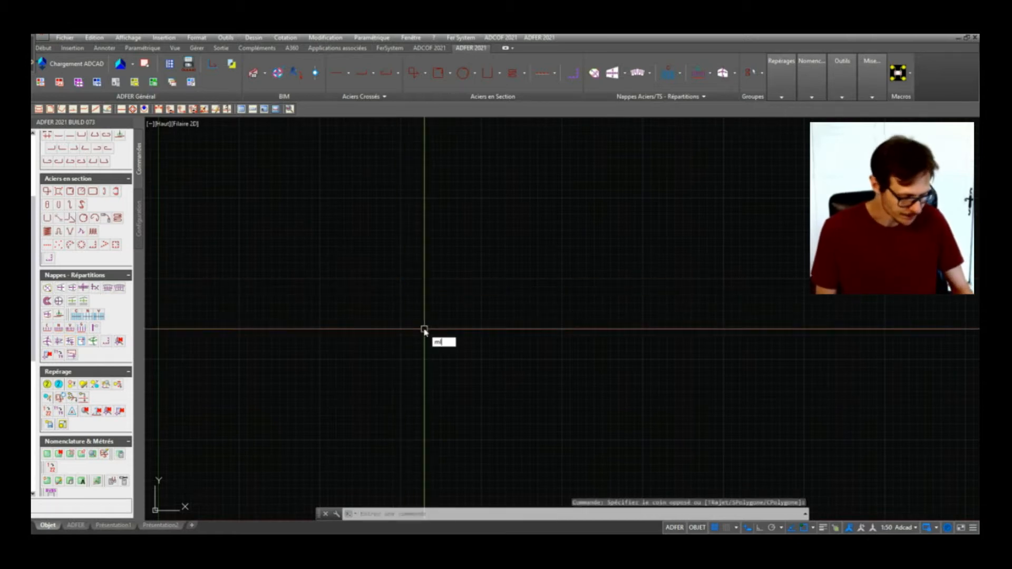
pyautogui.press('Return')
pyautogui.write('e')
pyautogui.press('Return')
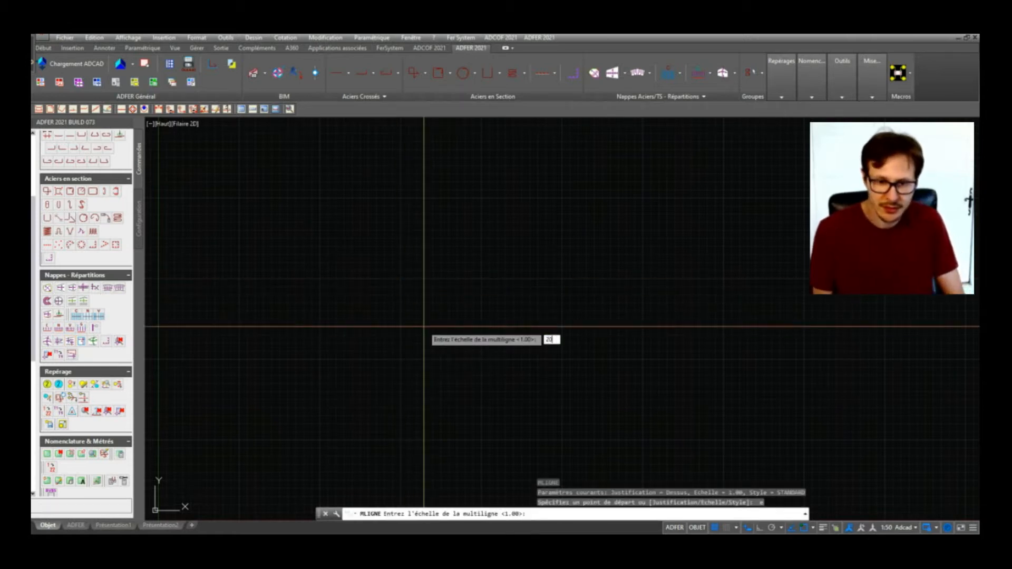
pyautogui.write('20')
pyautogui.press('Return')
pyautogui.click(367, 222)
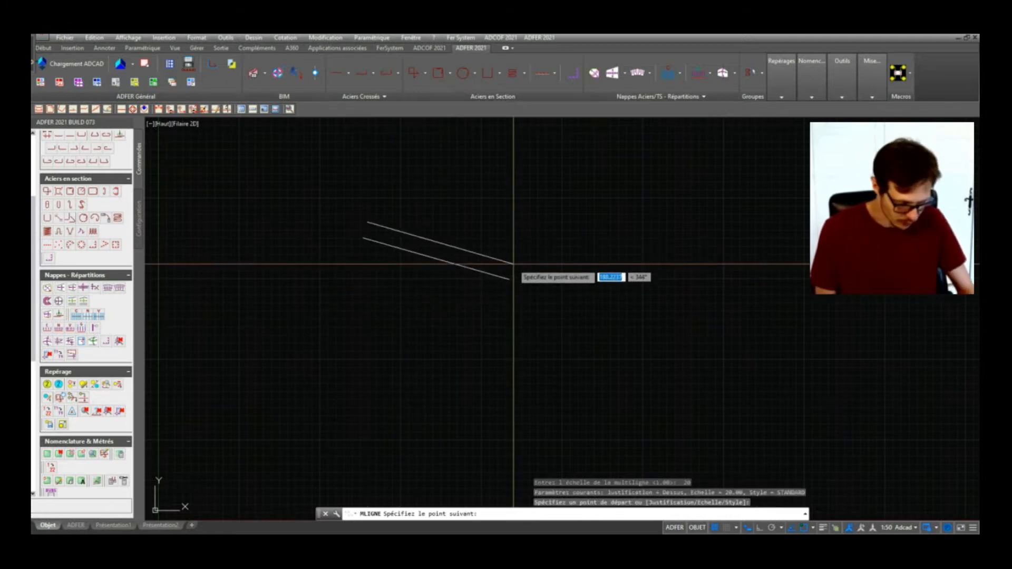
pyautogui.scroll(-4, 513, 263)
pyautogui.press('F8')
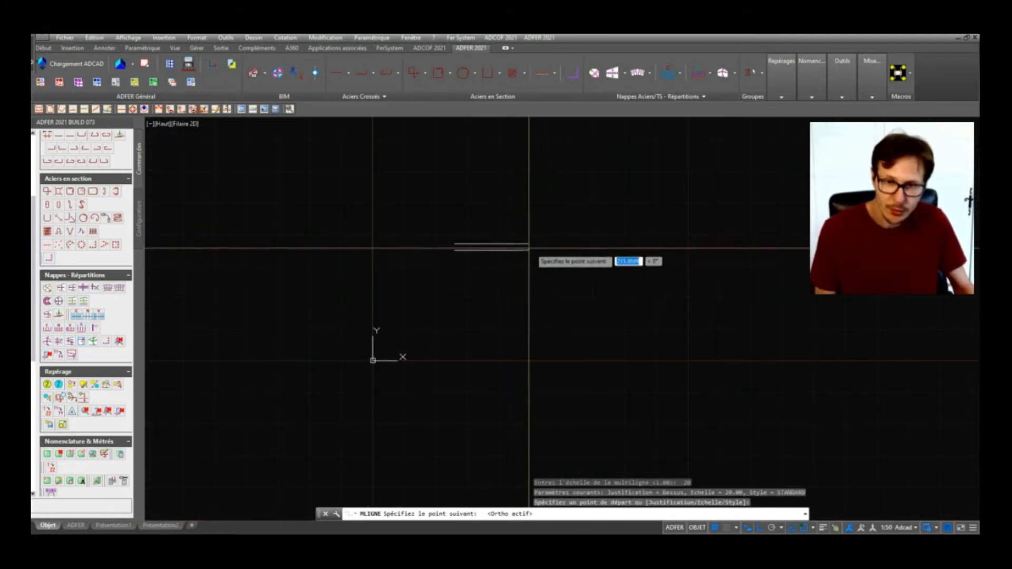
pyautogui.click(573, 257)
pyautogui.click(569, 396)
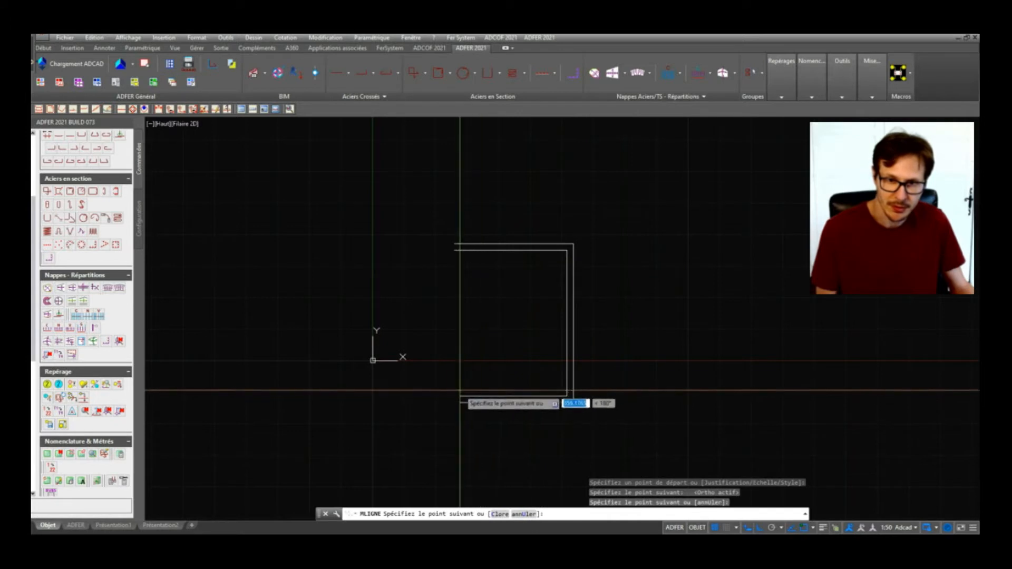
pyautogui.click(437, 382)
pyautogui.write('c')
pyautogui.press('Return')
pyautogui.moveTo(546, 349)
pyautogui.mouseDown(button='middle')
pyautogui.moveTo(472, 267)
pyautogui.moveTo(443, 300)
pyautogui.mouseUp(button='middle')
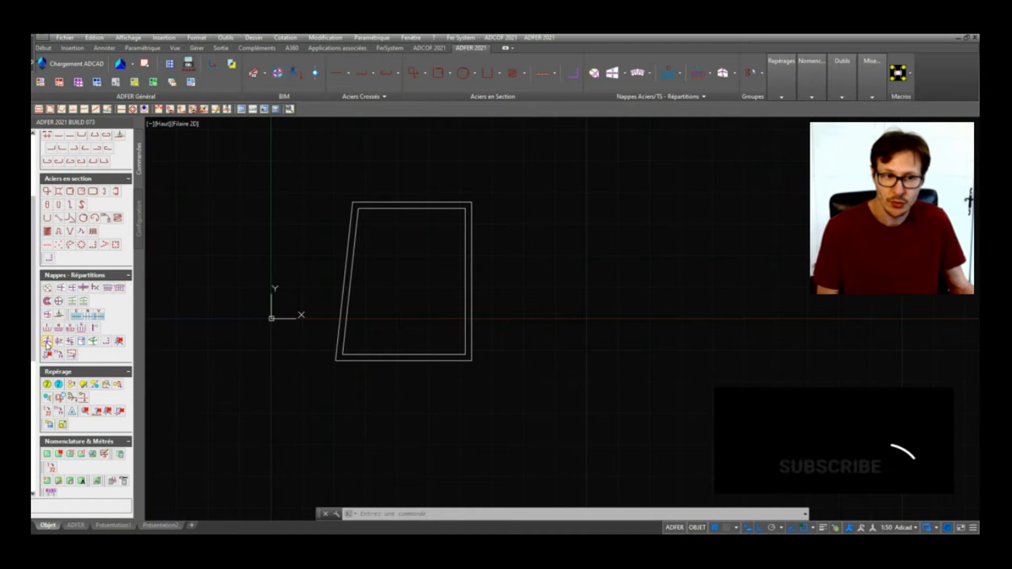
# Place an ST20 welded mesh as première nappe inside the wall outline using Pointer une Zone, with the distribution direction pointing down.
pyautogui.click(46, 341)
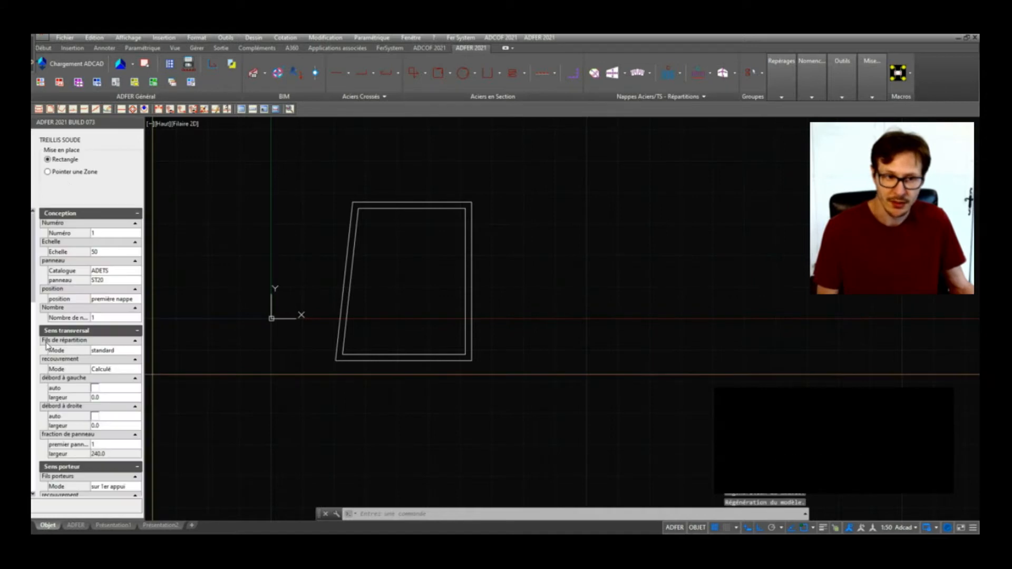
pyautogui.click(122, 300)
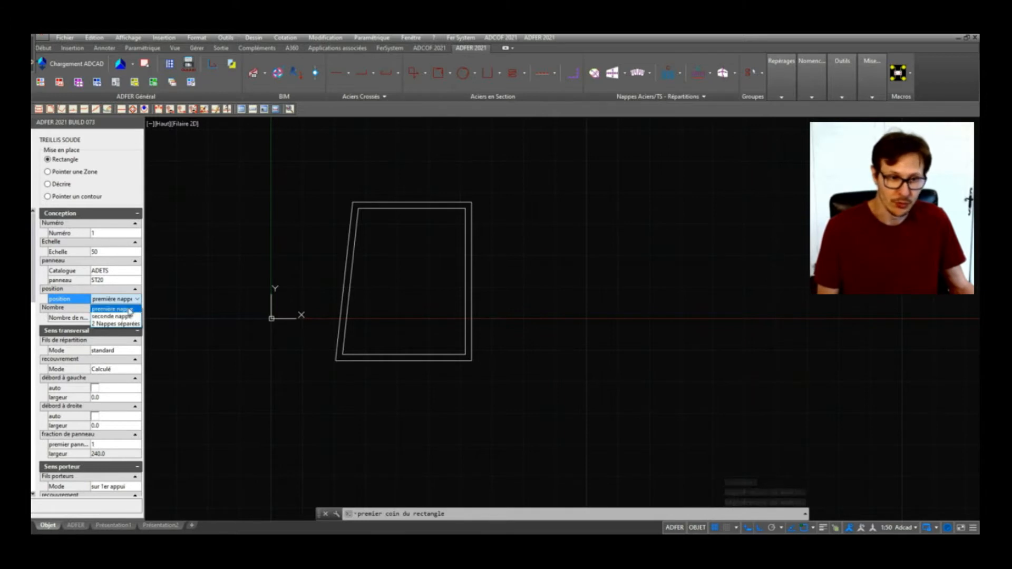
pyautogui.click(130, 310)
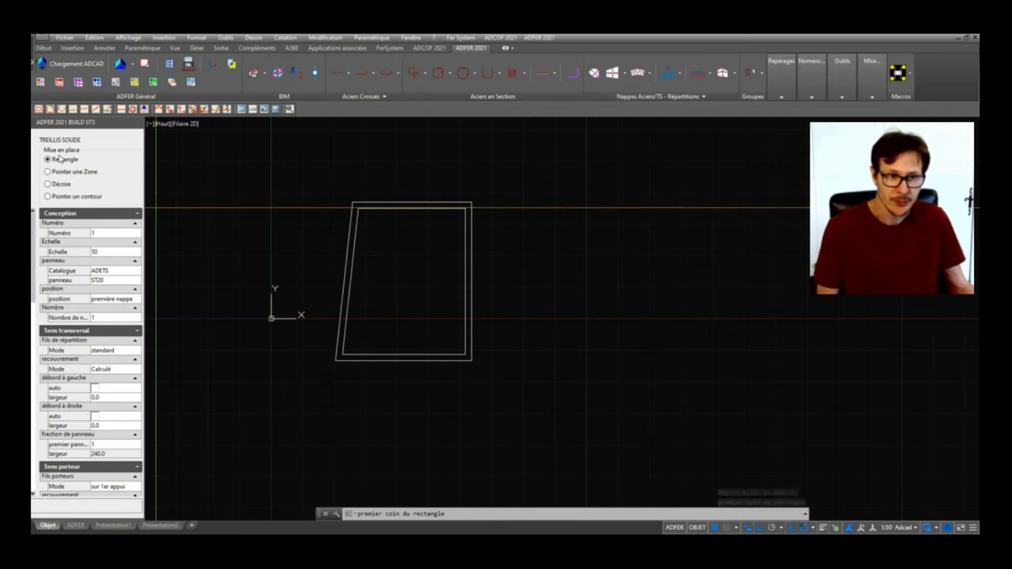
pyautogui.click(67, 172)
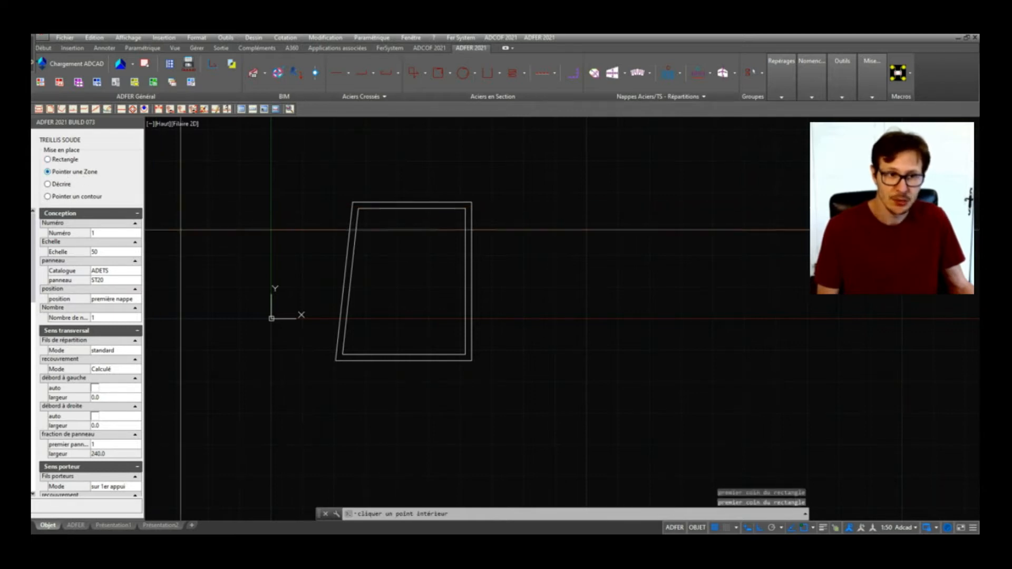
pyautogui.click(423, 258)
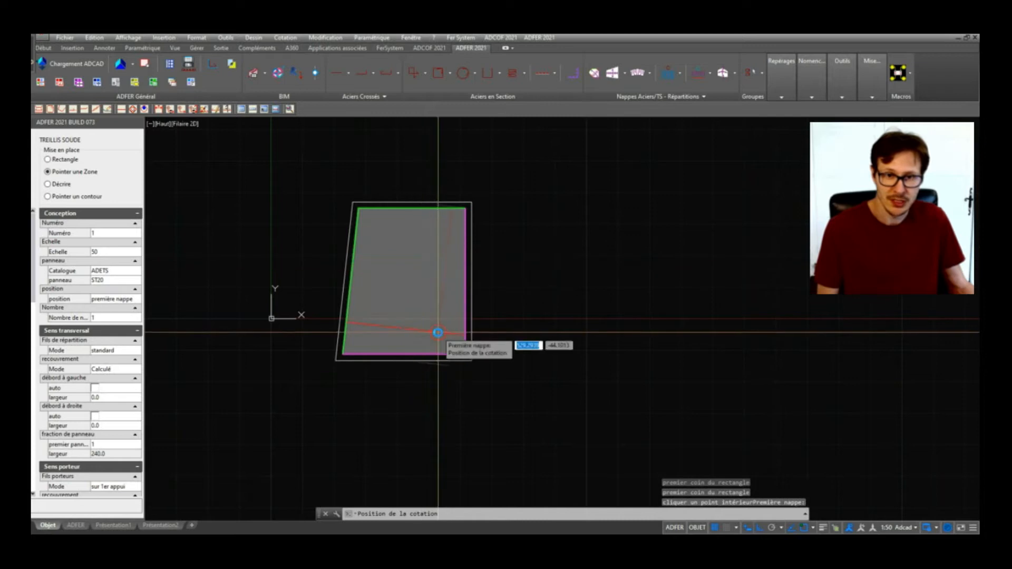
pyautogui.click(409, 289)
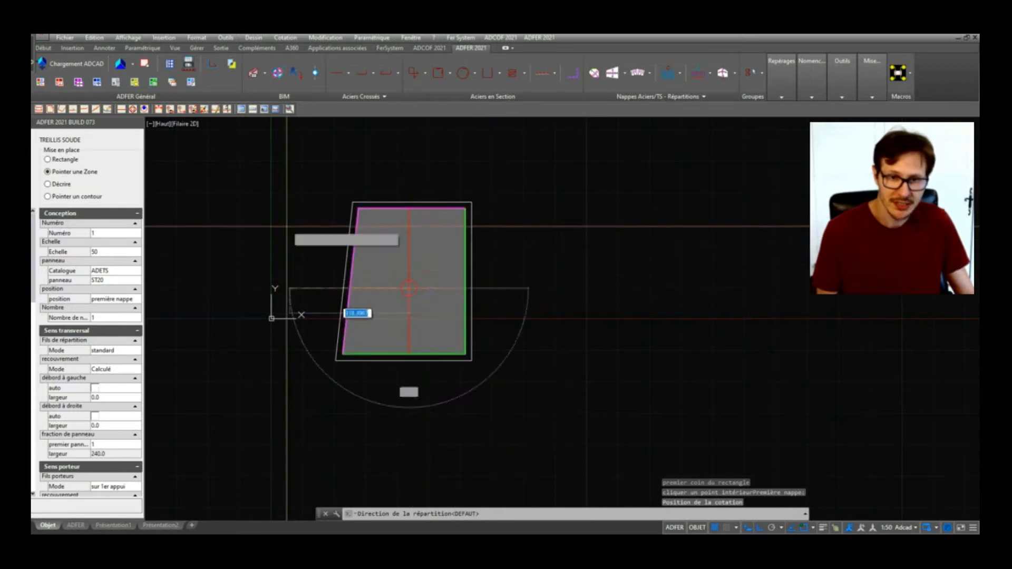
pyautogui.scroll(2, 436, 316)
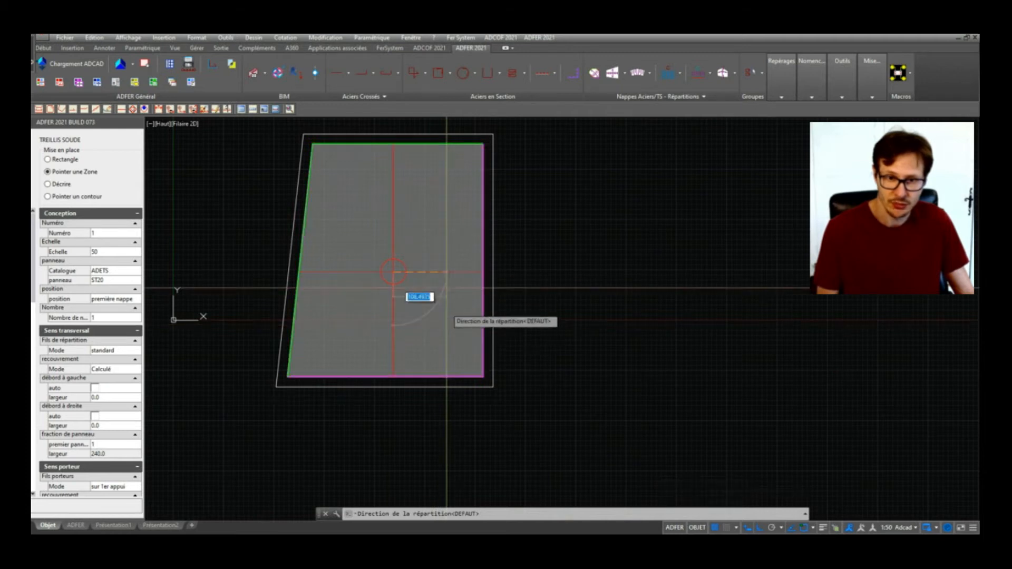
pyautogui.click(408, 345)
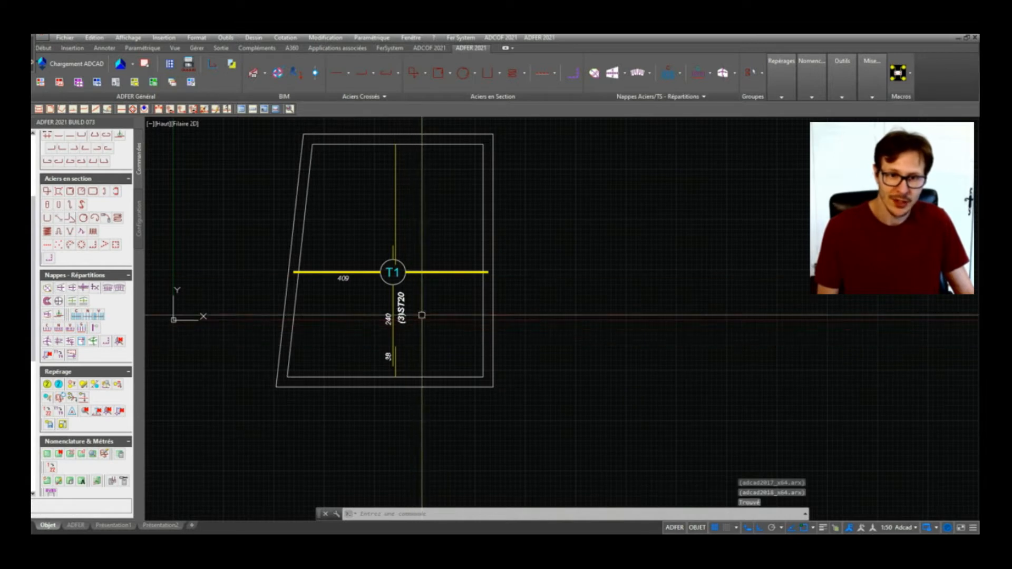
# Generate the welded mesh nomenclature table and place it to the right of the wall outline.
pyautogui.scroll(4, 417, 331)
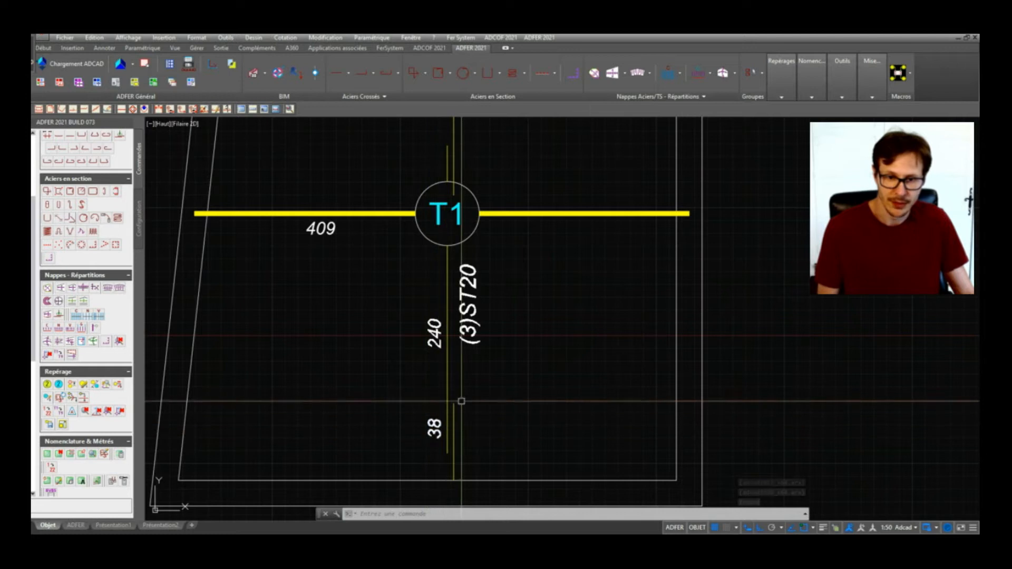
pyautogui.scroll(-3, 477, 403)
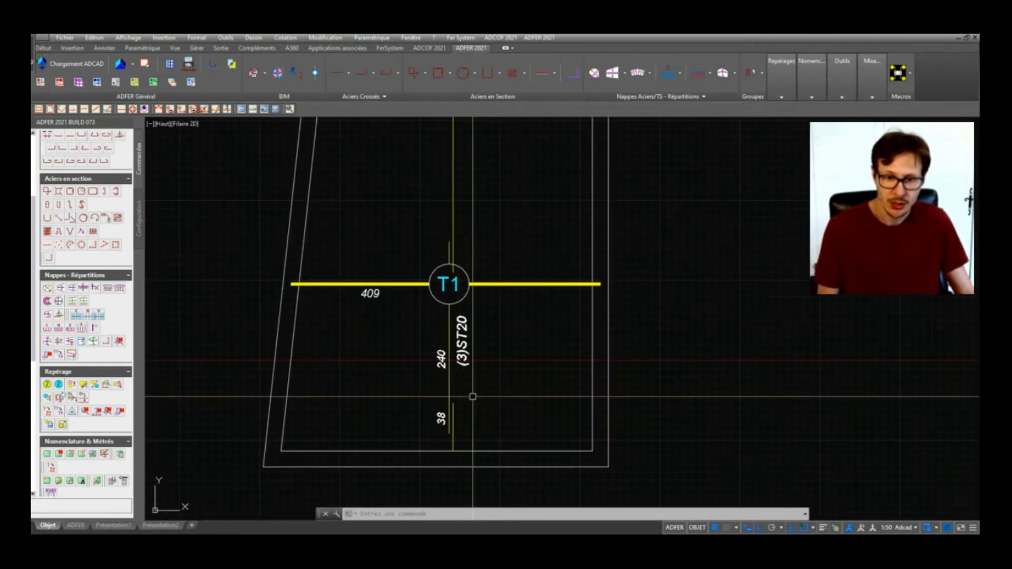
pyautogui.scroll(-2, 477, 404)
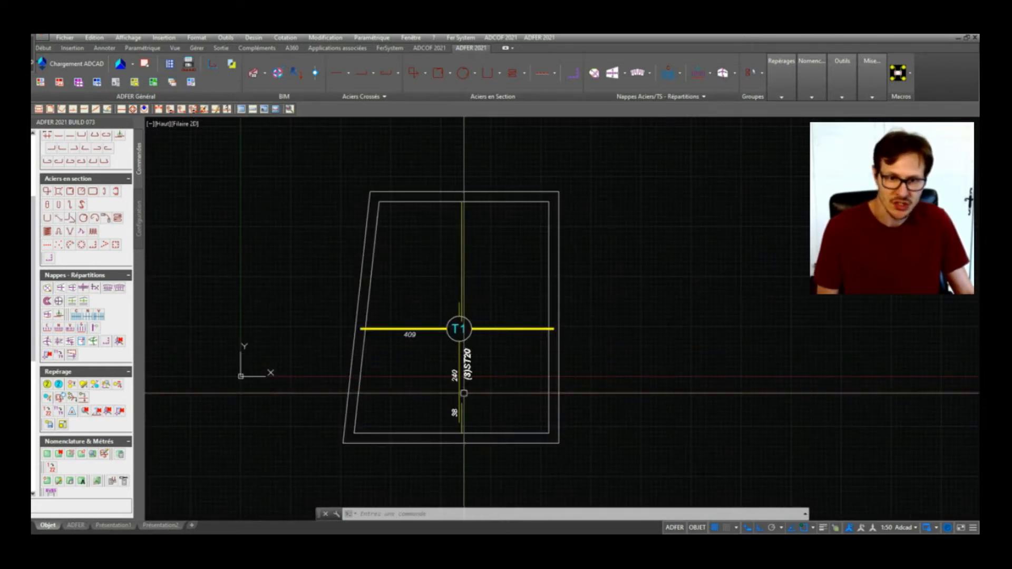
pyautogui.scroll(2, 462, 390)
pyautogui.scroll(-2, 464, 412)
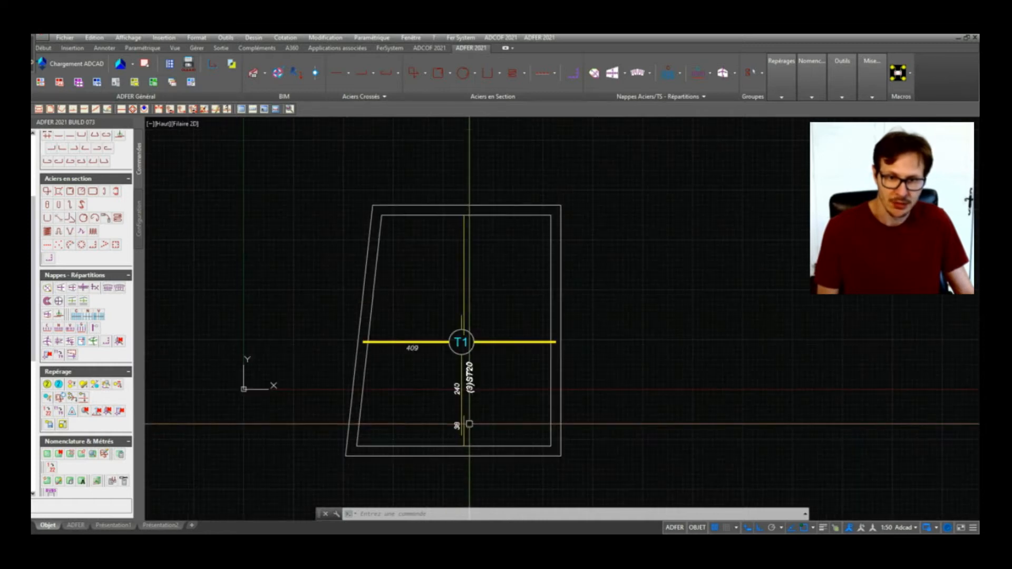
pyautogui.moveTo(482, 415); pyautogui.dragTo(454, 392, button='middle')
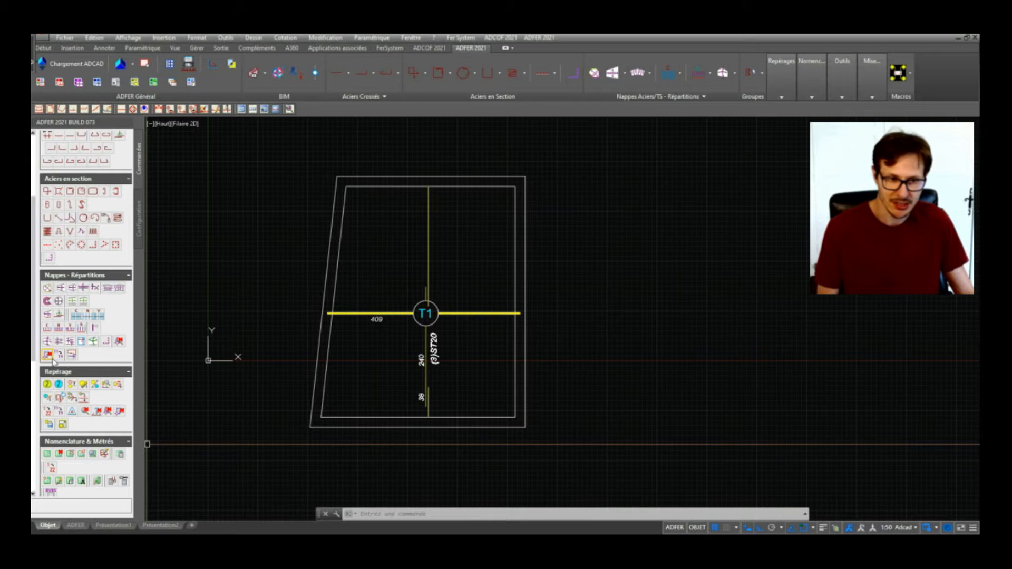
pyautogui.scroll(-5, 107, 392)
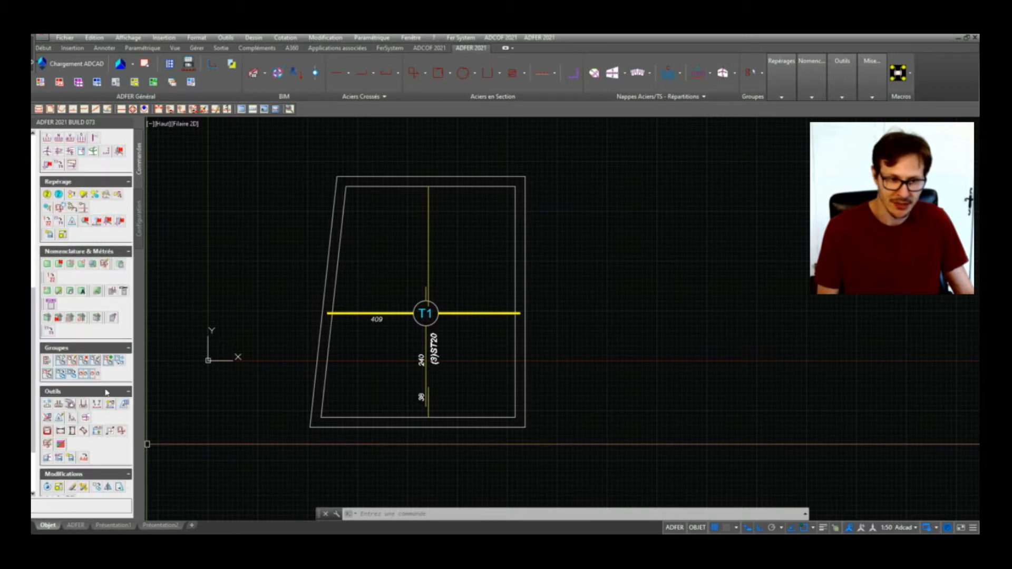
pyautogui.click(47, 318)
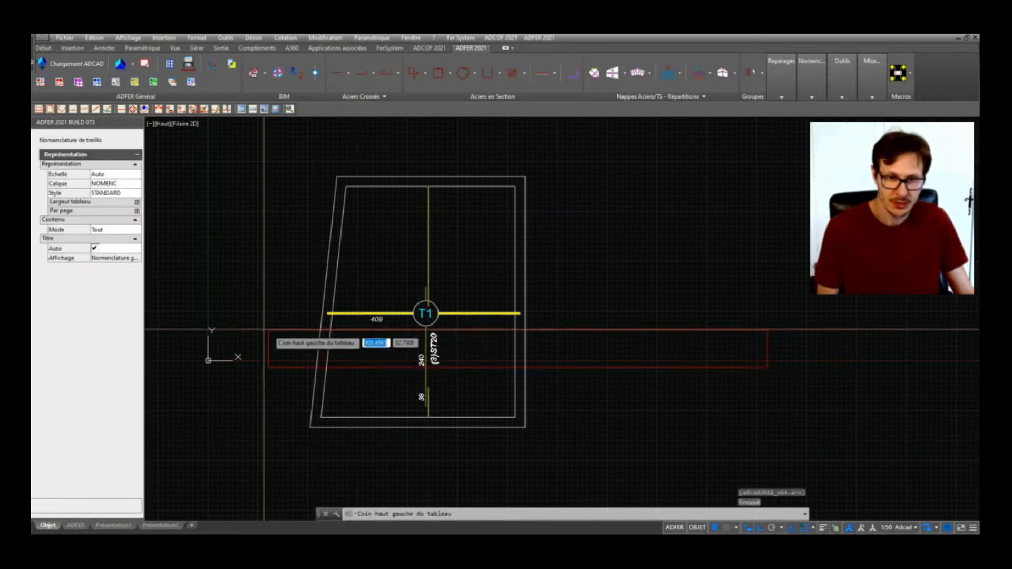
pyautogui.scroll(-1, 296, 337)
pyautogui.click(458, 244)
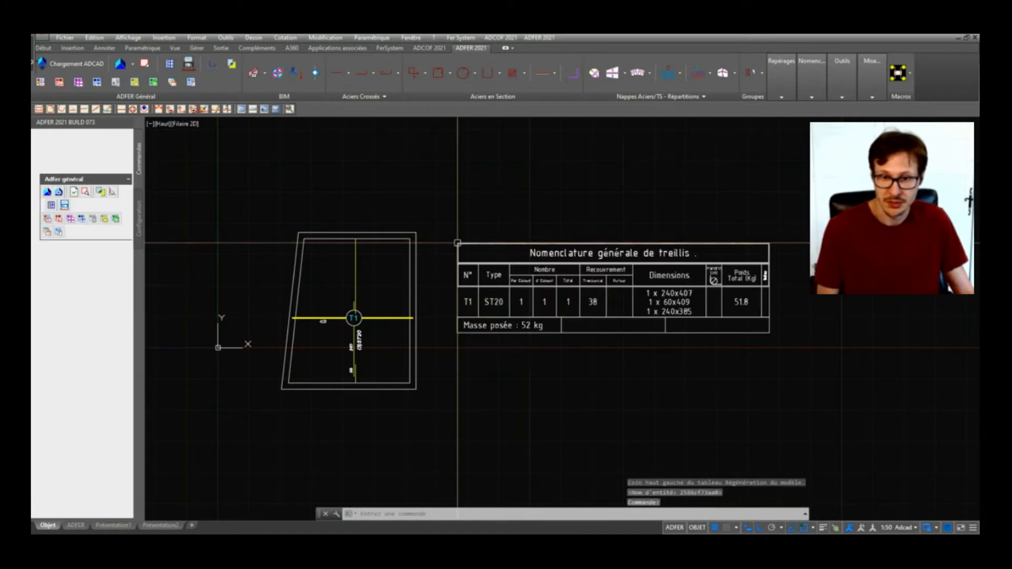
# Compare the T1 mesh with its nomenclature entry and examine its overlap settings in the mesh properties.
pyautogui.moveTo(695, 367); pyautogui.dragTo(639, 366, button='middle')
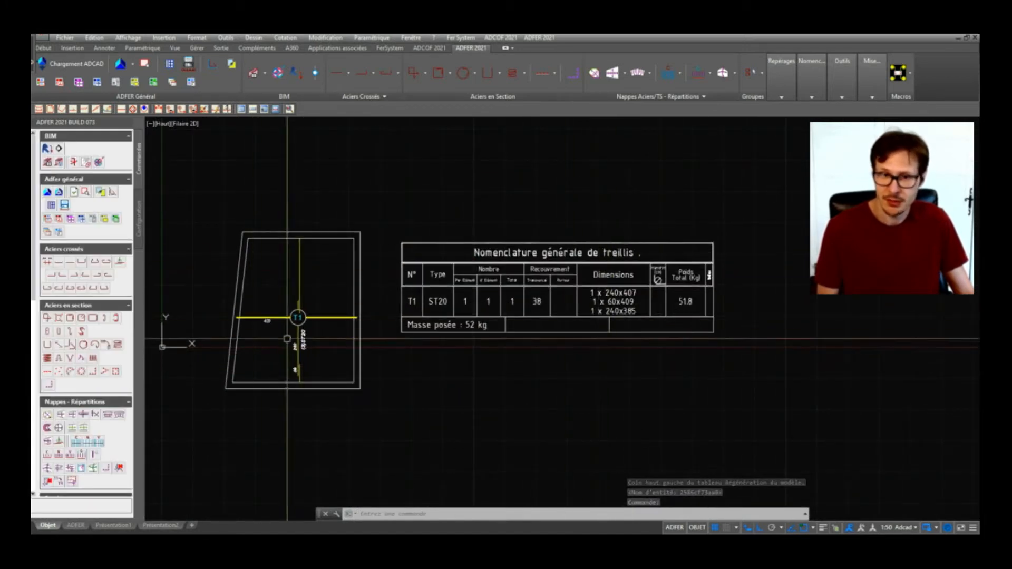
pyautogui.scroll(2, 299, 348)
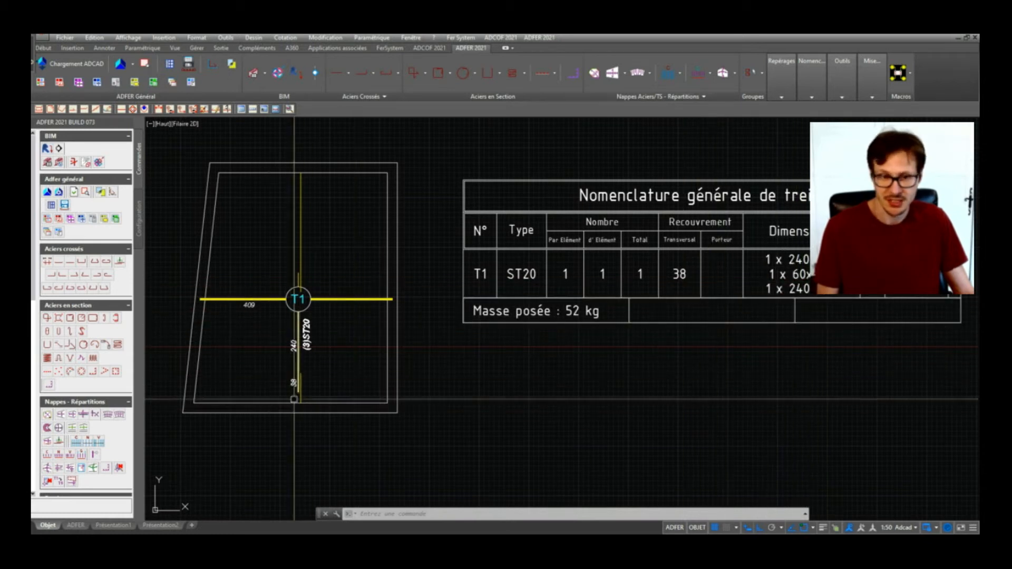
pyautogui.scroll(2, 318, 428)
pyautogui.scroll(-2, 317, 429)
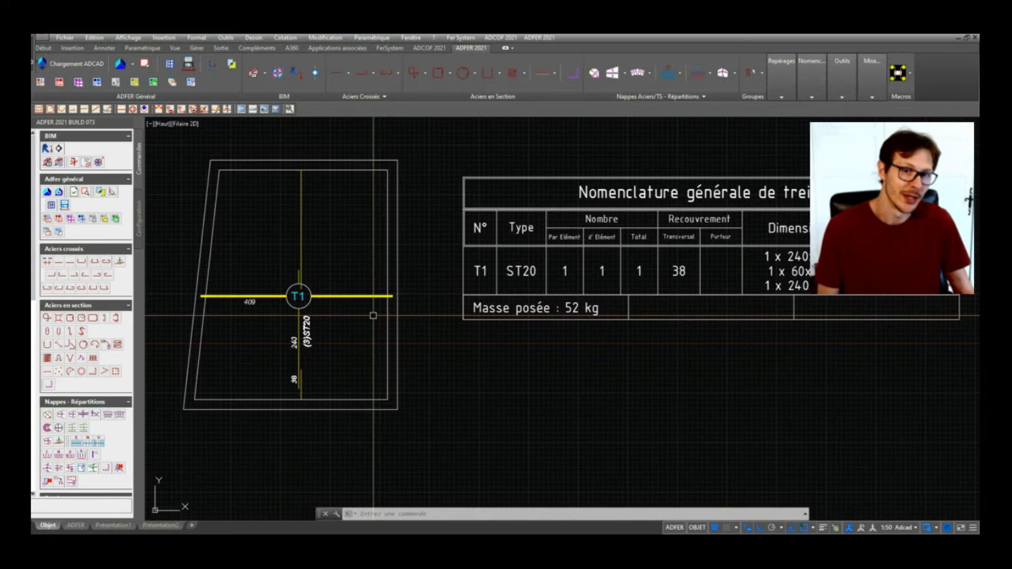
pyautogui.moveTo(378, 296)
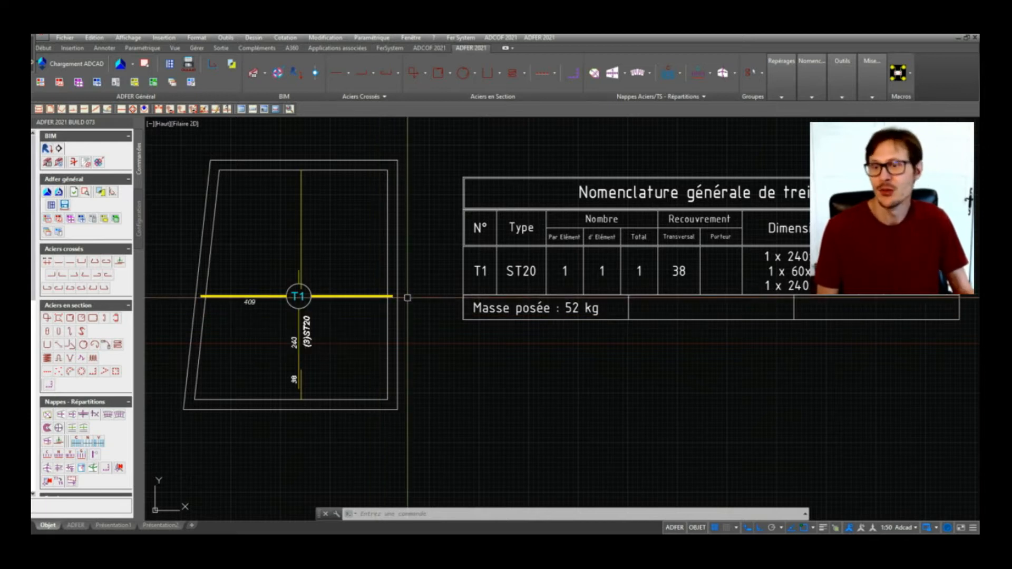
pyautogui.click(299, 296)
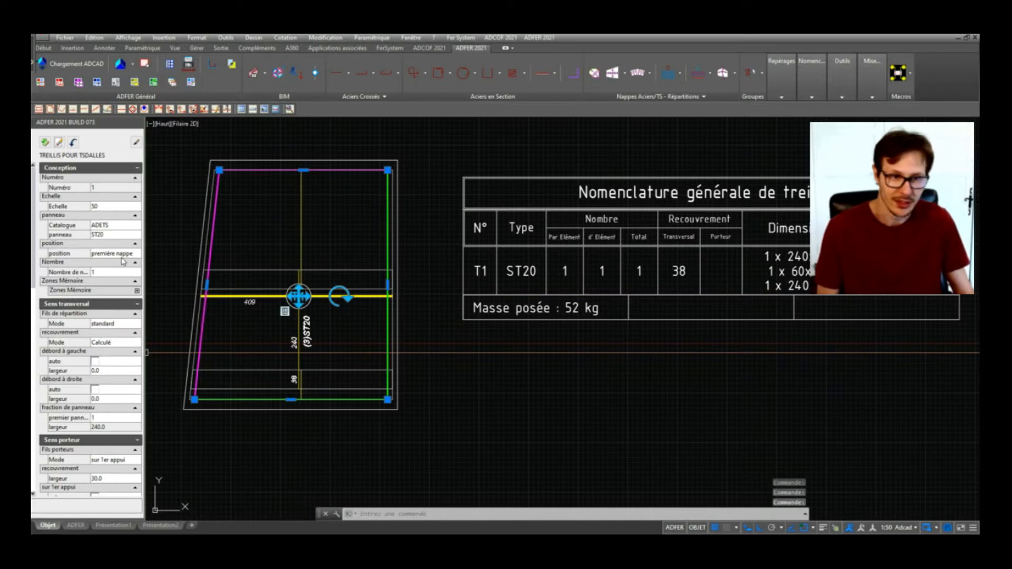
pyautogui.click(109, 343)
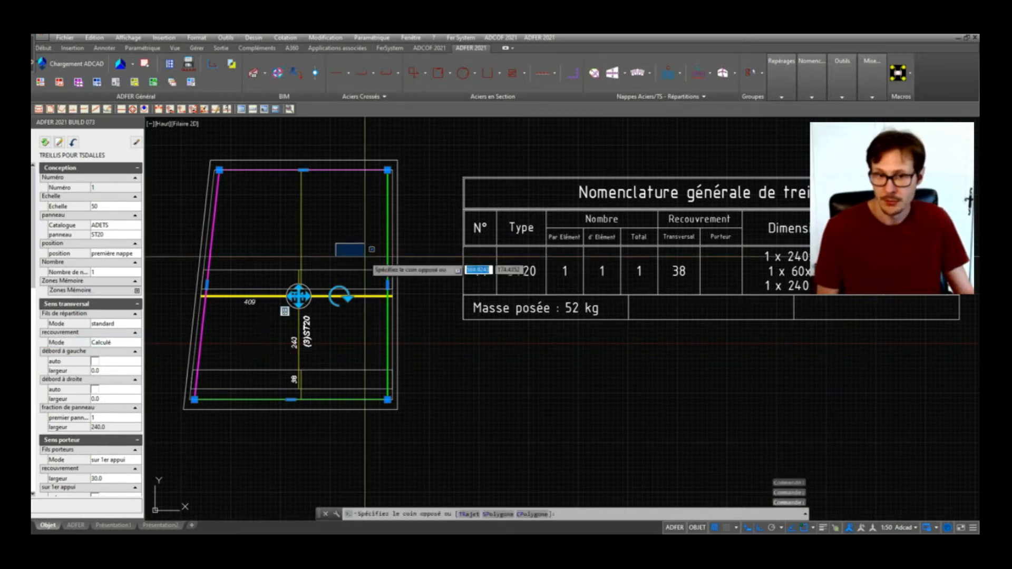
pyautogui.press('Escape')
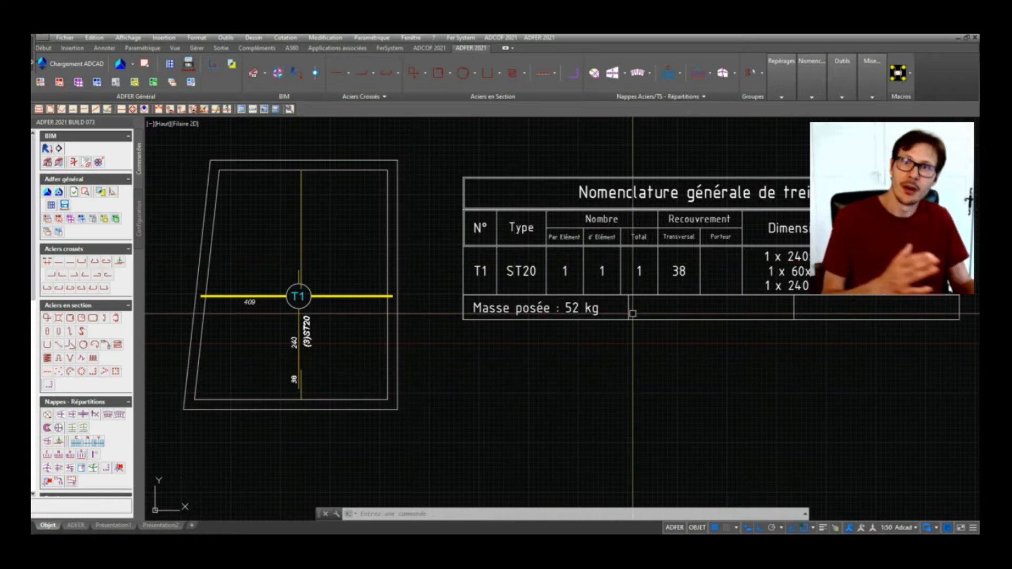
# Delete the mesh nomenclature table beside the wall outline.
pyautogui.scroll(-3, 633, 314)
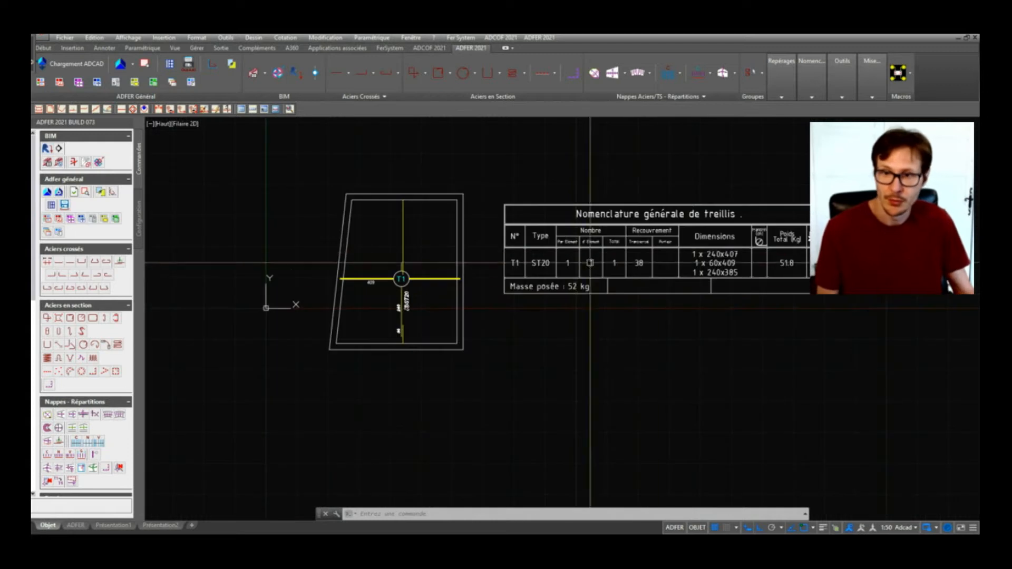
pyautogui.click(712, 334)
pyautogui.click(588, 185)
pyautogui.press('Delete')
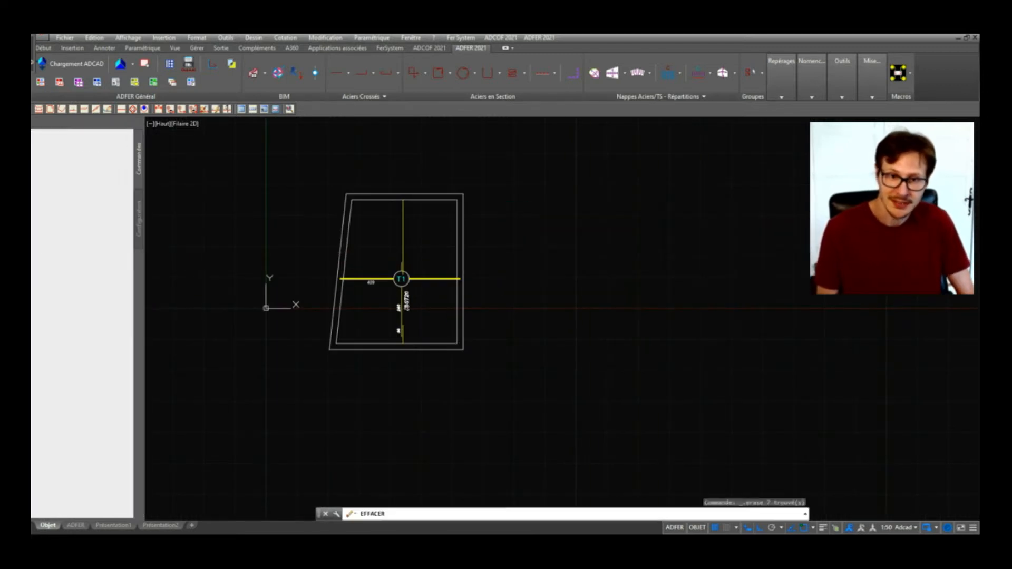
# Stretch the lower side of the double wall outline downward to lengthen the slab and its T1 mesh.
pyautogui.write('et')
pyautogui.press('space')
pyautogui.click(489, 329)
pyautogui.click(248, 402)
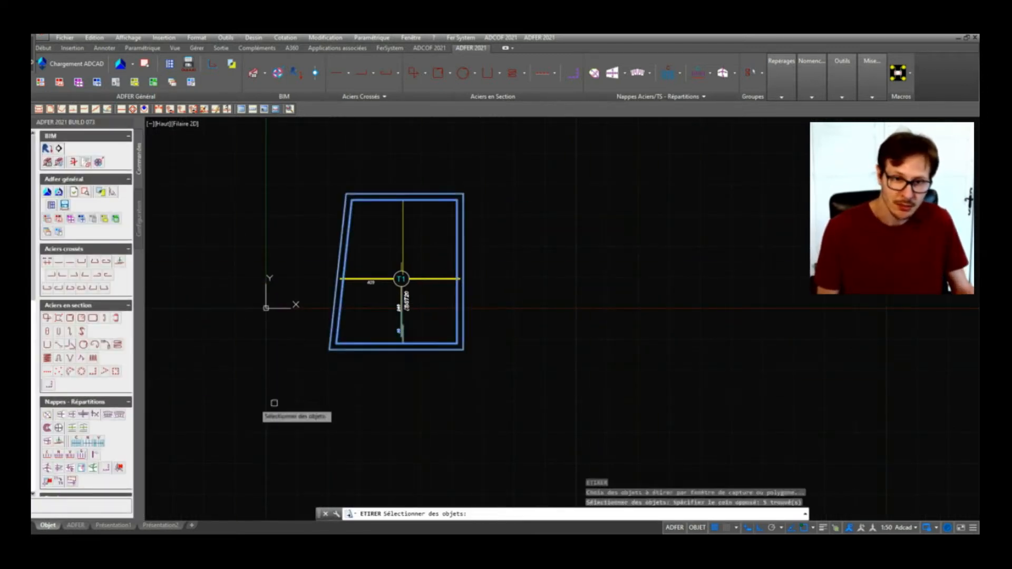
pyautogui.press('space')
pyautogui.click(554, 386)
pyautogui.click(561, 455)
pyautogui.scroll(5, 401, 406)
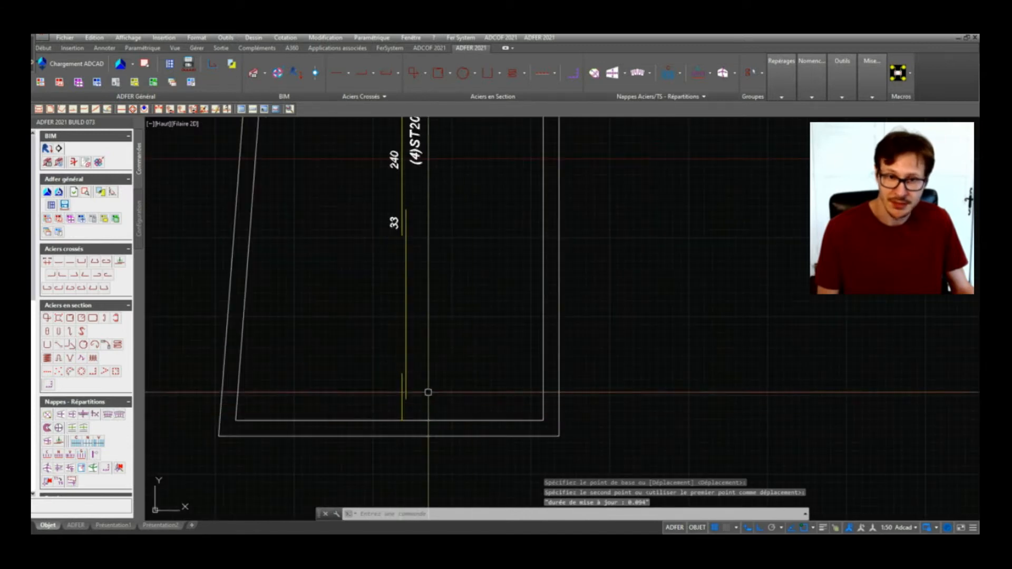
# Stretch the lower side of the wall outline back upward to shorten the slab and mesh.
pyautogui.scroll(-5, 424, 377)
pyautogui.press('space')
pyautogui.click(572, 372)
pyautogui.click(236, 465)
pyautogui.press('space')
pyautogui.click(516, 414)
pyautogui.click(519, 366)
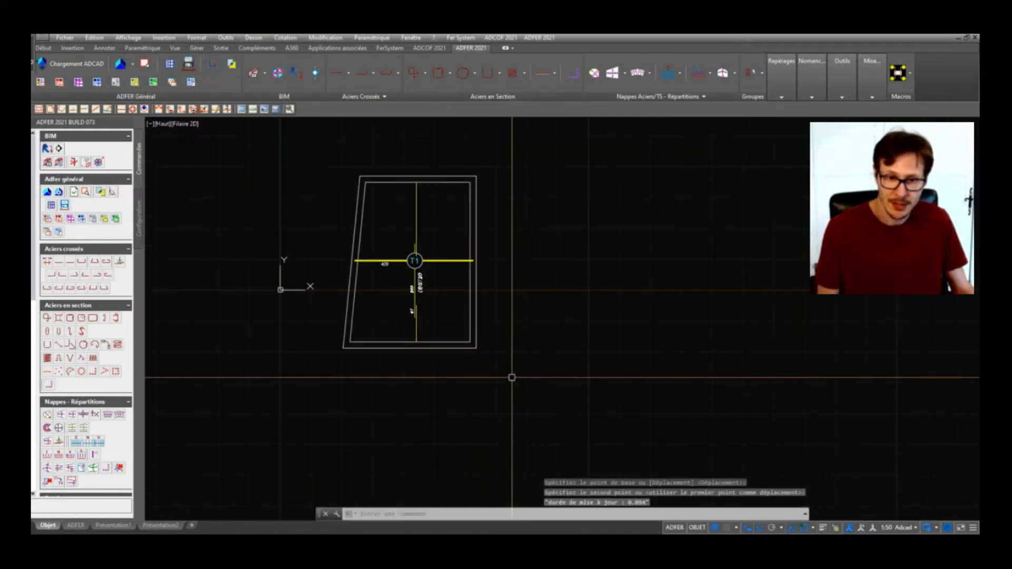
pyautogui.scroll(5, 416, 310)
pyautogui.write('cot')
pyautogui.press('space')
pyautogui.write('a')
pyautogui.click(419, 310)
pyautogui.scroll(5, 419, 311)
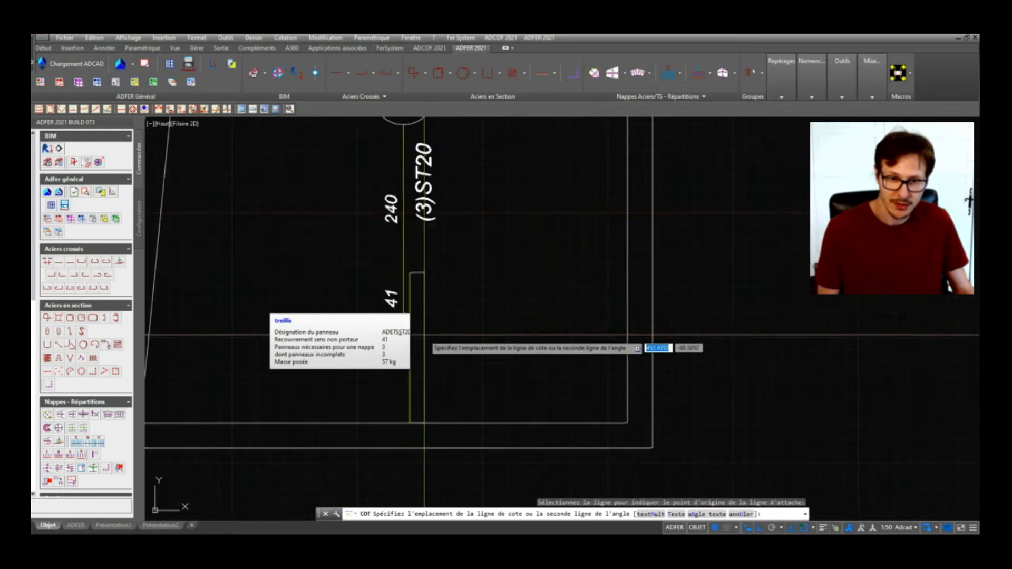
pyautogui.press('Escape')
pyautogui.scroll(-5, 427, 379)
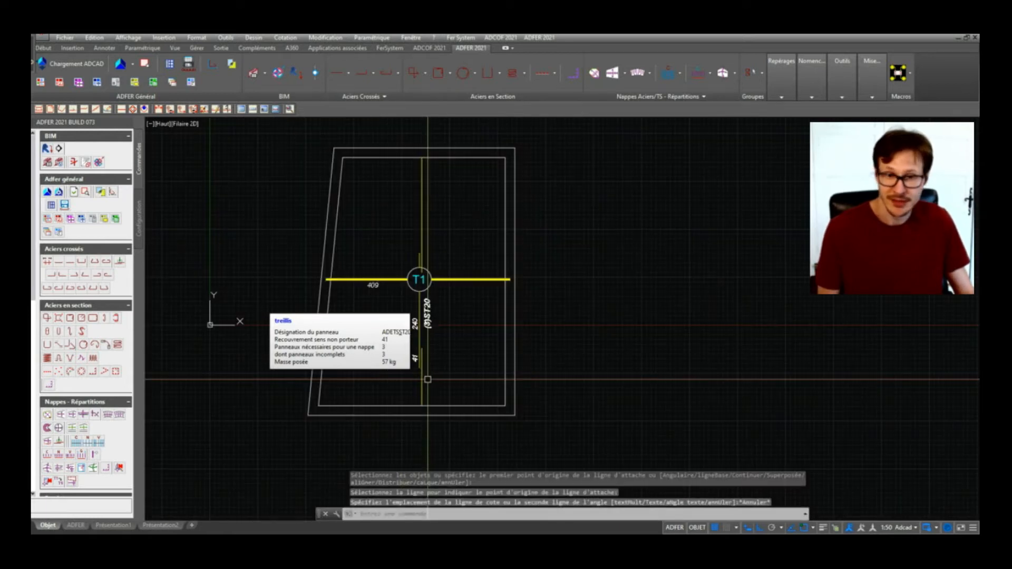
pyautogui.press('Escape')
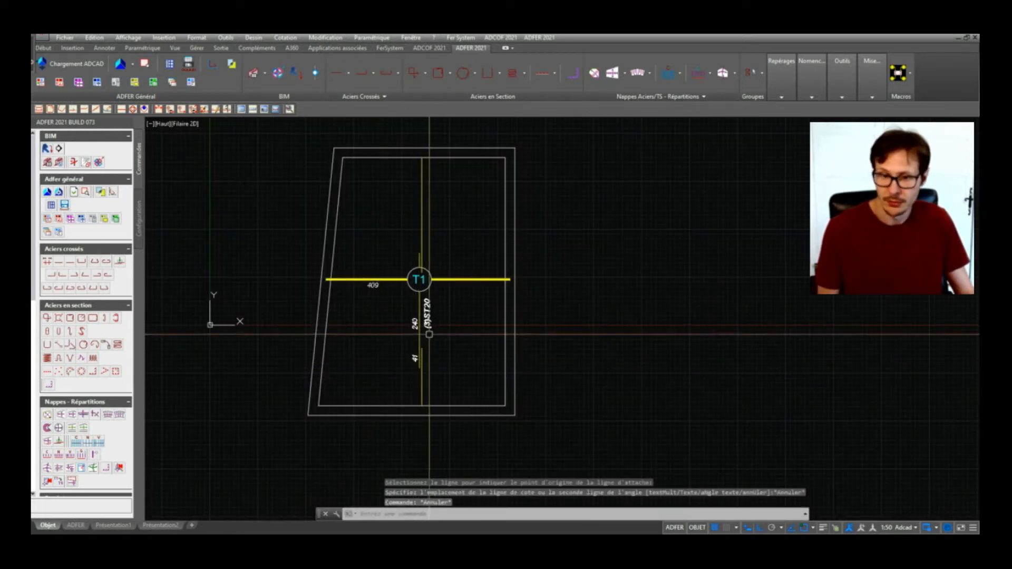
# Examine the T1 mesh's panel count and overlap labels within the wall outline.
pyautogui.moveTo(449, 334); pyautogui.dragTo(450, 343, button='middle')
pyautogui.moveTo(460, 250); pyautogui.dragTo(467, 265, button='middle')
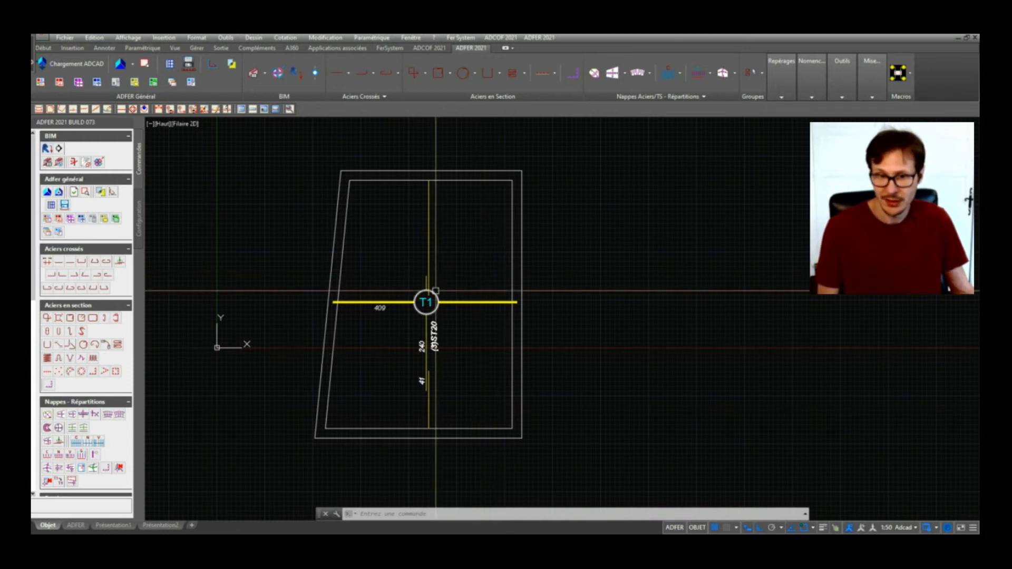
pyautogui.scroll(4, 430, 365)
pyautogui.moveTo(459, 439); pyautogui.dragTo(466, 351, button='middle')
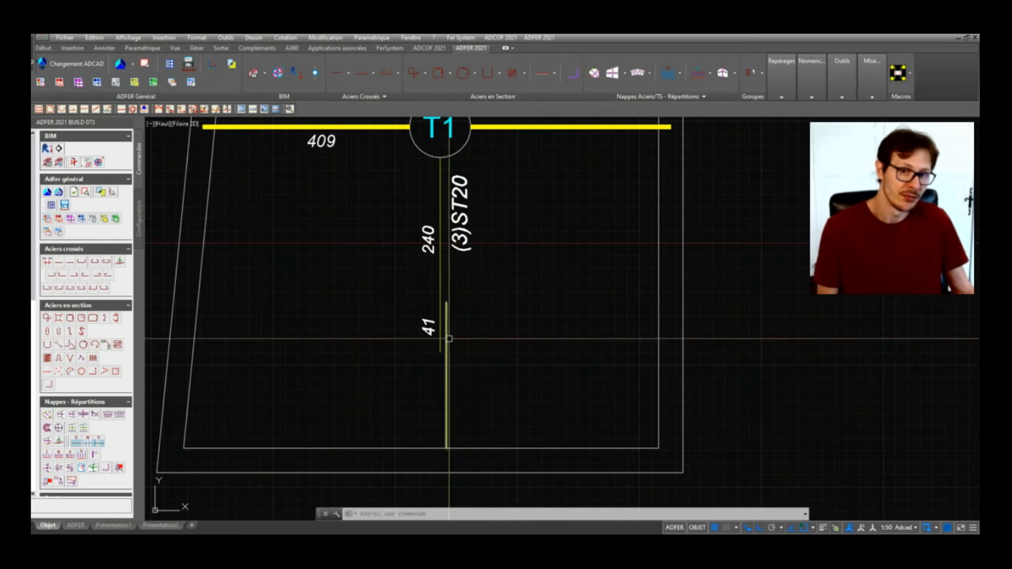
pyautogui.scroll(-2, 470, 350)
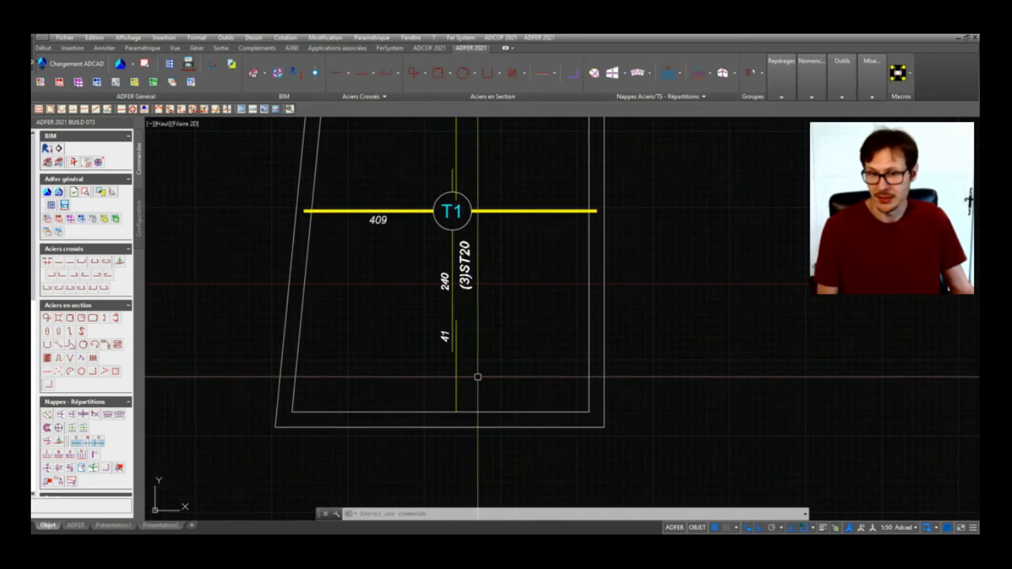
pyautogui.scroll(-2, 446, 339)
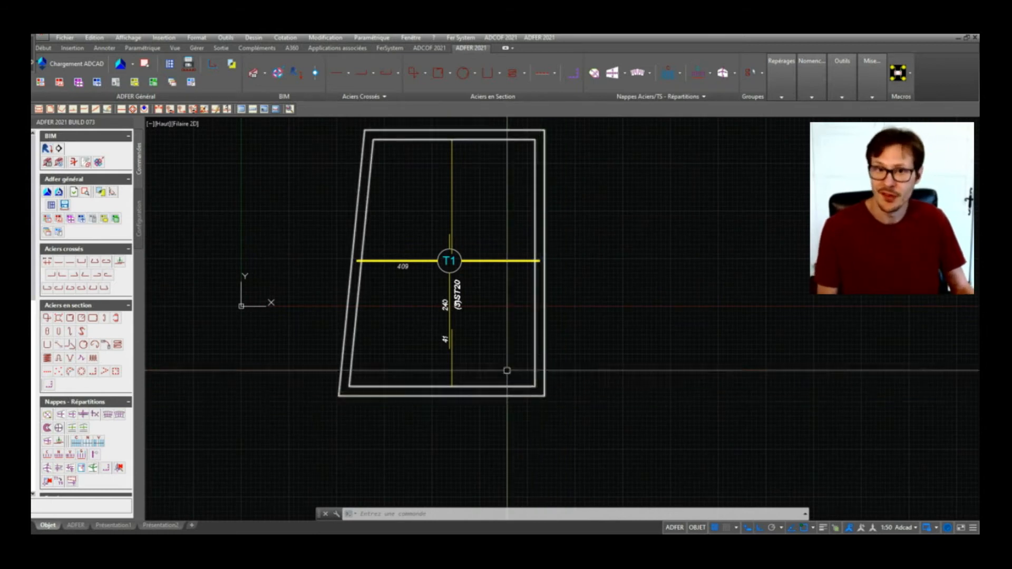
pyautogui.scroll(-2, 533, 363)
pyautogui.moveTo(543, 355); pyautogui.dragTo(474, 335, button='middle')
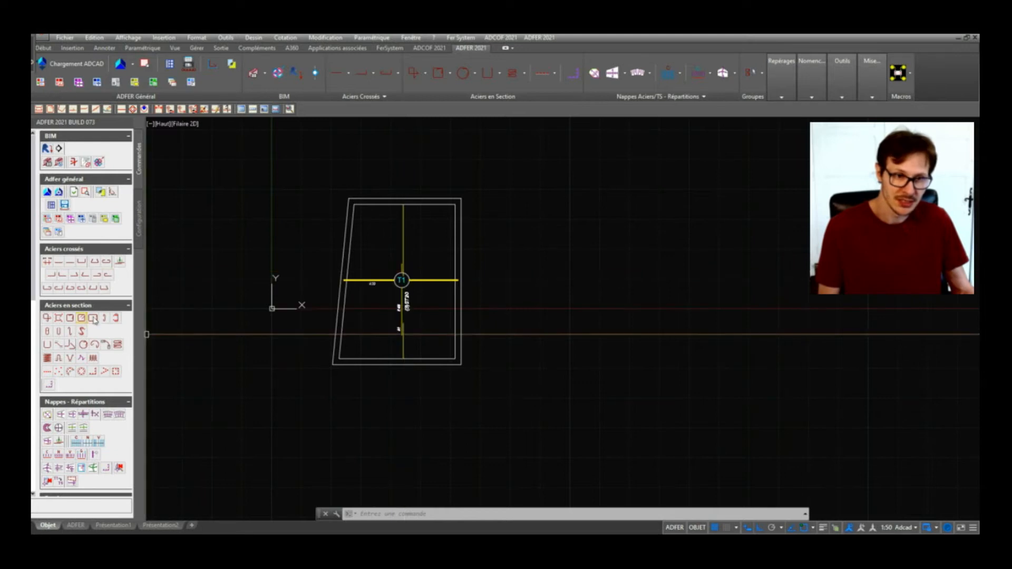
# Review the default Treillis overlap lengths for each ADETS panel in the ADFER configuration, leaving them as they are.
pyautogui.click(140, 212)
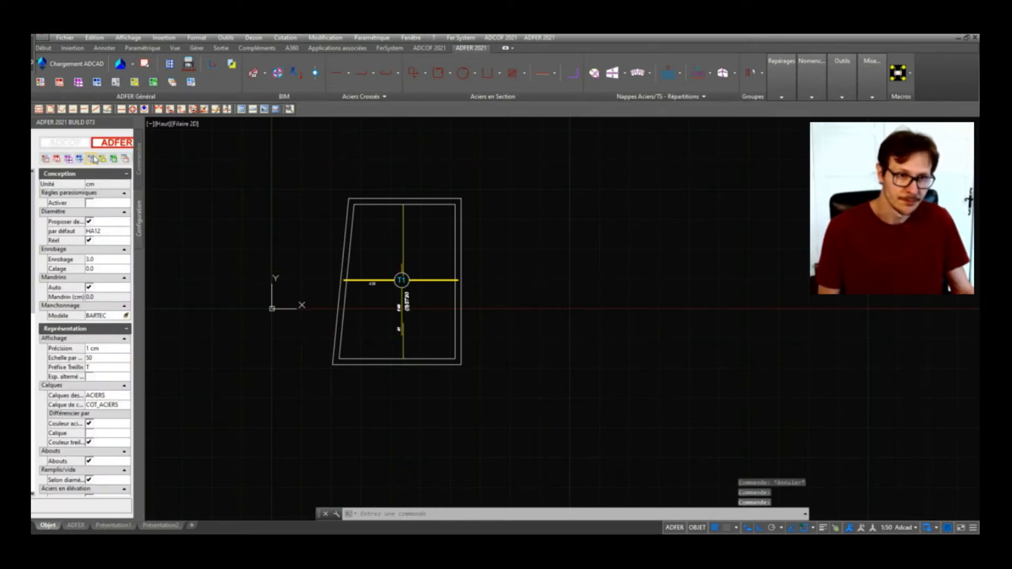
pyautogui.click(92, 159)
pyautogui.scroll(-3, 103, 413)
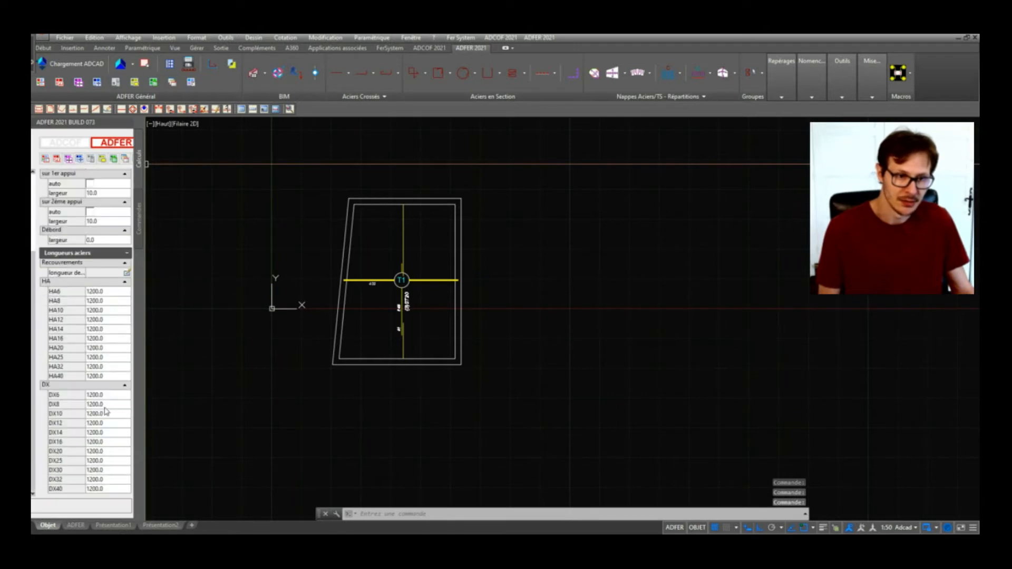
pyautogui.scroll(3, 107, 408)
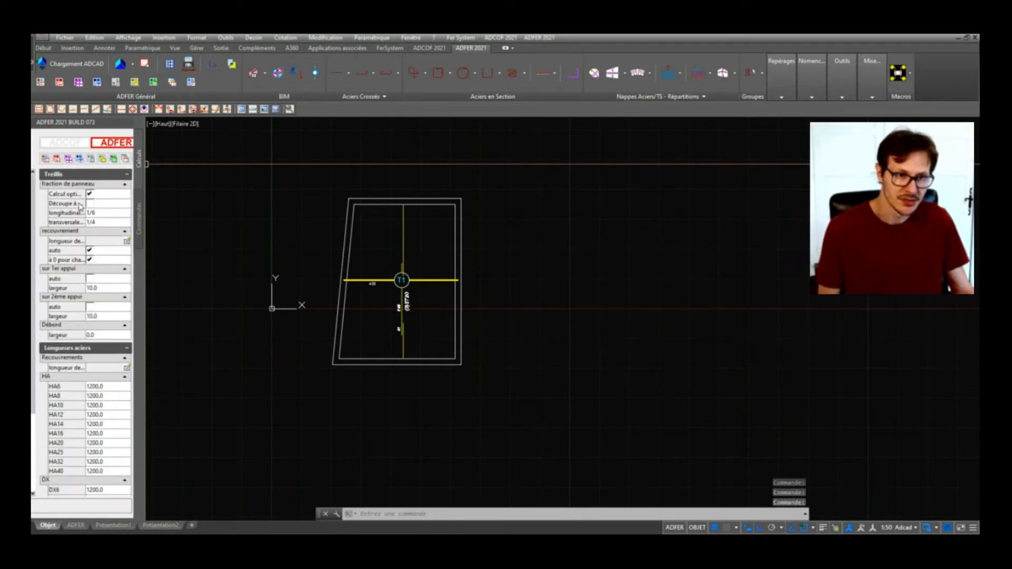
pyautogui.click(126, 242)
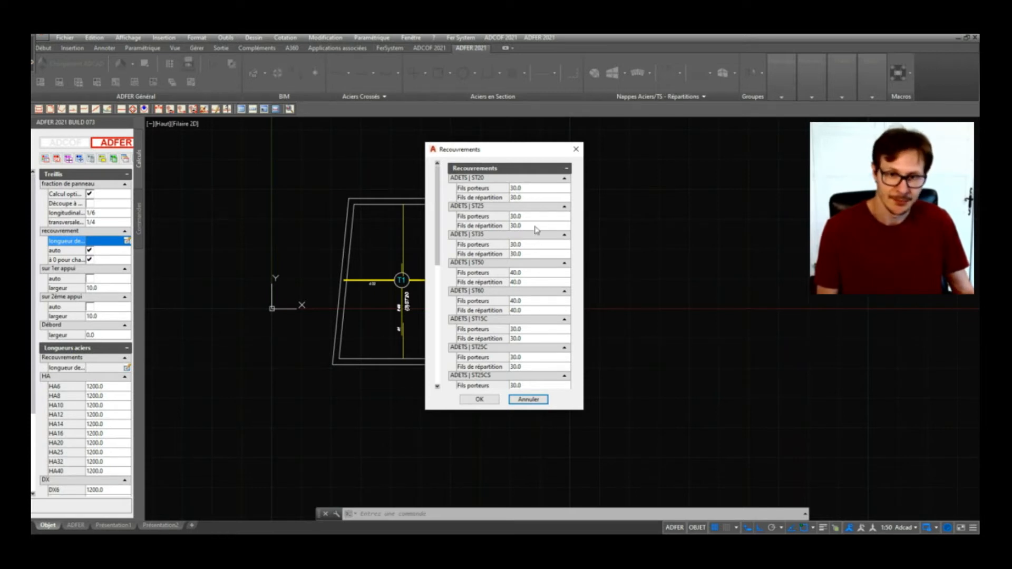
pyautogui.click(529, 399)
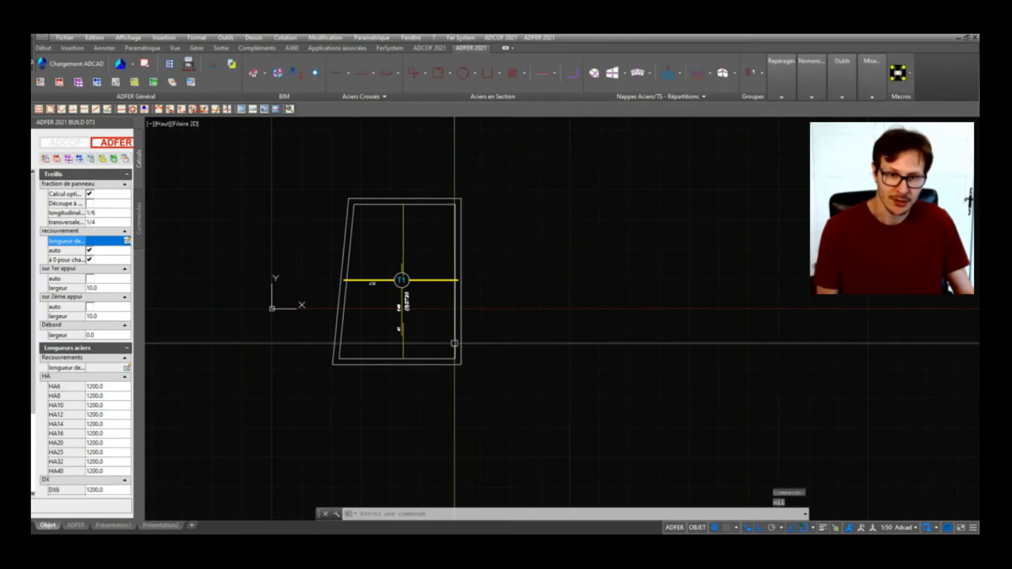
# Set the T1 mesh's transverse overlap mode to Imposé with a width of 40 cm, and inspect the overlap in the drawing.
pyautogui.scroll(3, 459, 283)
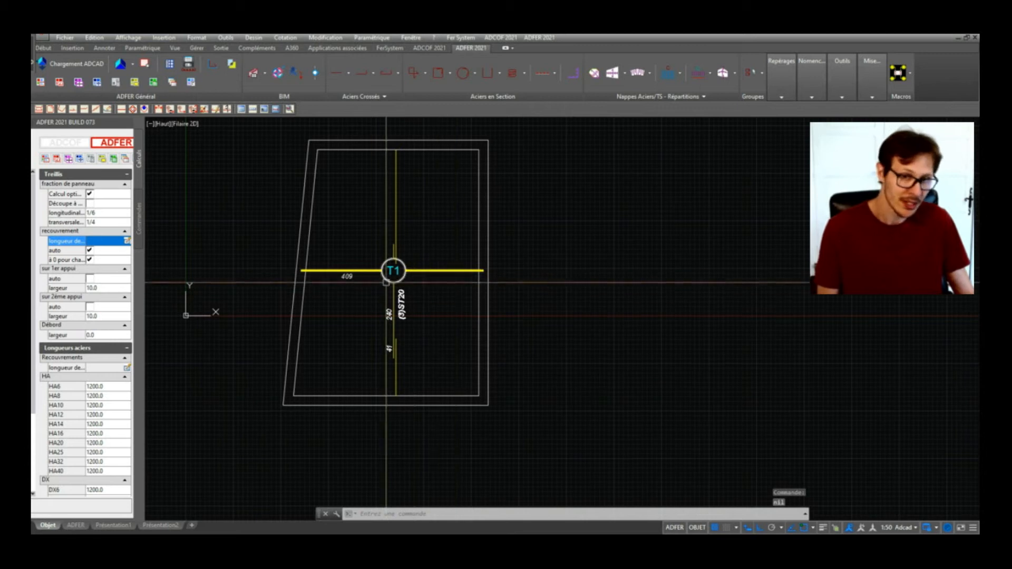
pyautogui.click(393, 270)
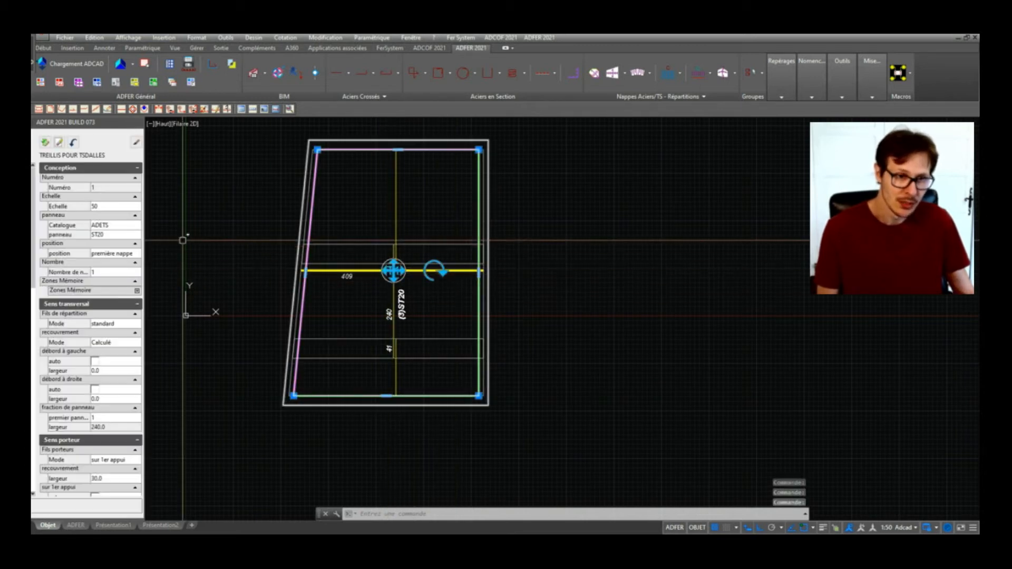
pyautogui.click(108, 344)
pyautogui.click(110, 368)
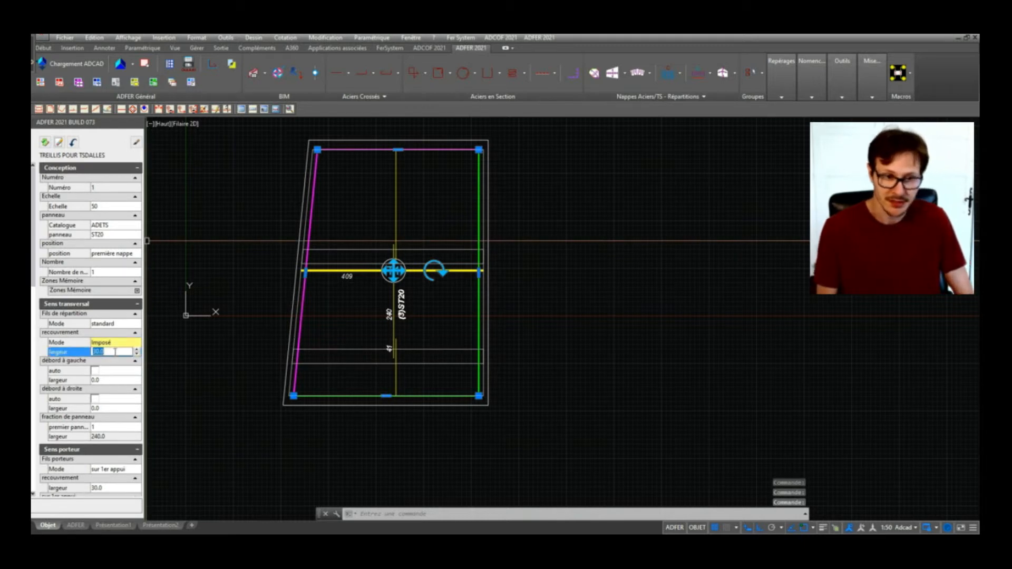
pyautogui.write('40')
pyautogui.press('Return')
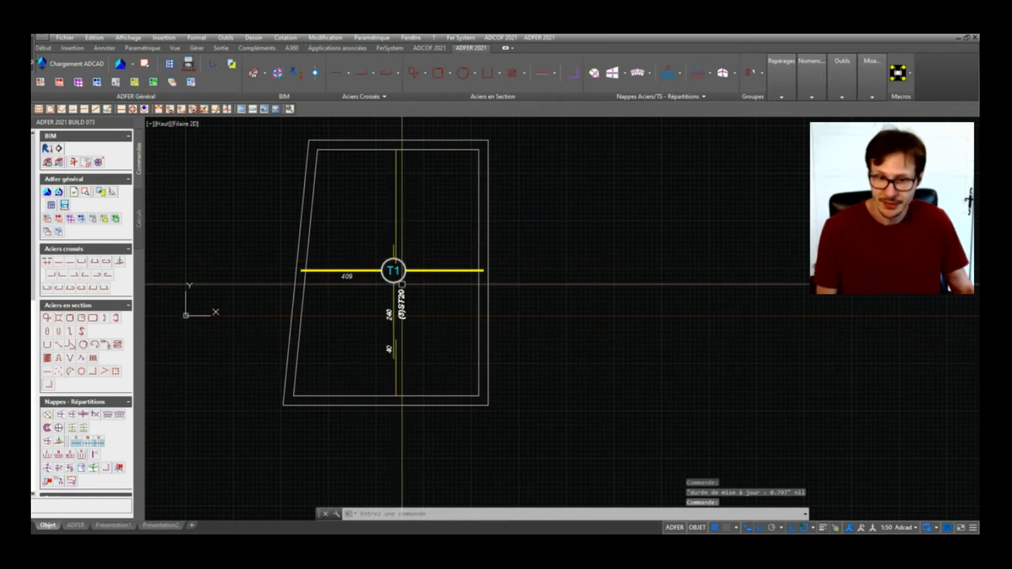
pyautogui.scroll(5, 396, 345)
pyautogui.click(398, 316)
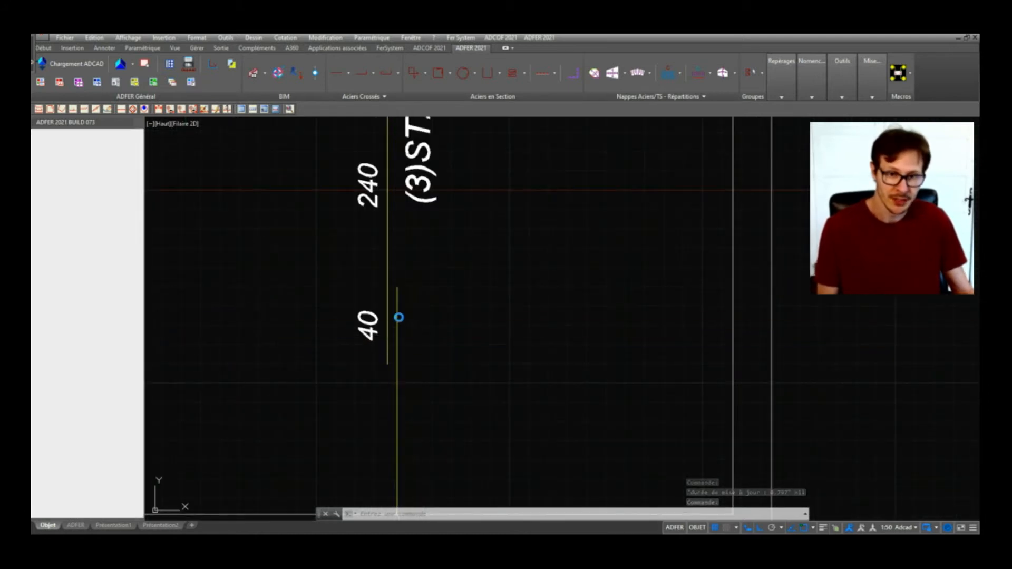
pyautogui.scroll(-5, 414, 329)
pyautogui.press('Escape')
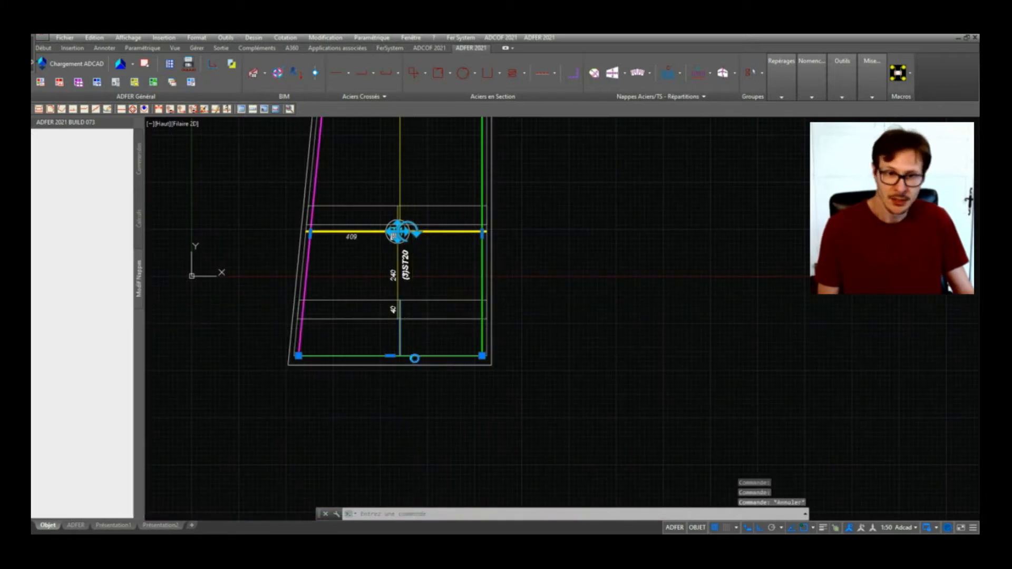
pyautogui.scroll(-5, 412, 316)
pyautogui.scroll(3, 410, 303)
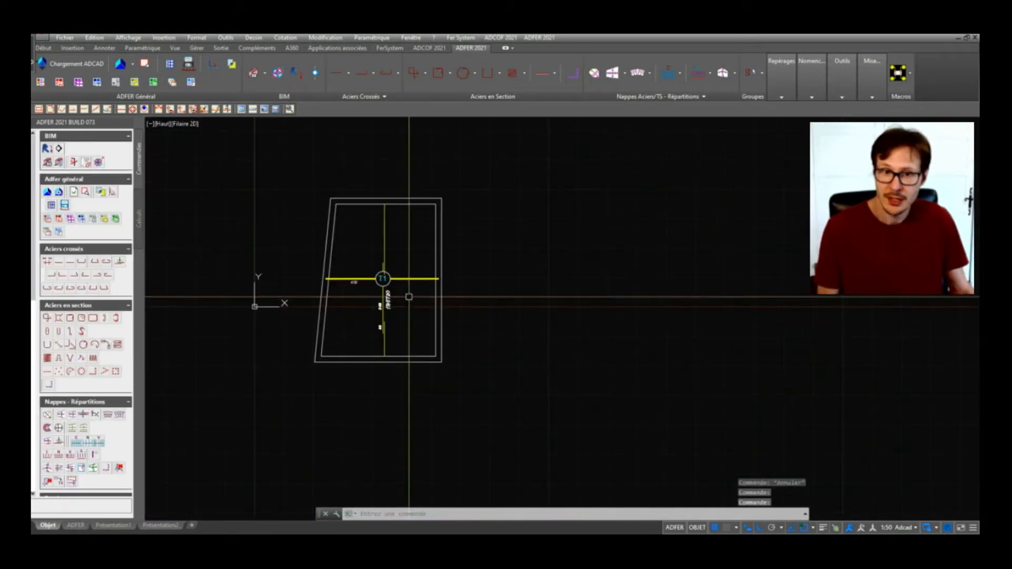
# Draw a vertical multiline well to the right of the slab outline.
pyautogui.scroll(-4, 362, 276)
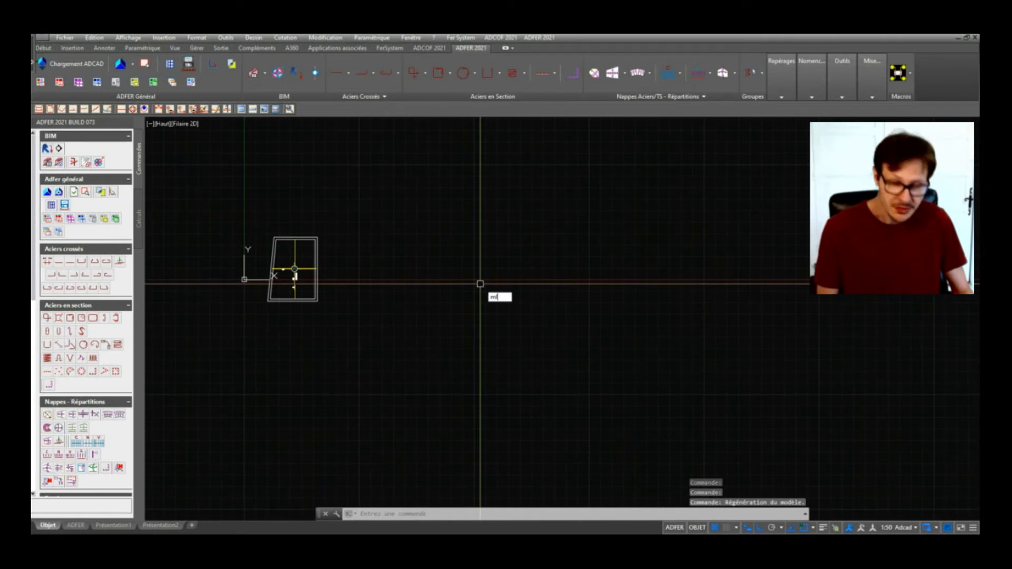
pyautogui.press('Return')
pyautogui.click(461, 226)
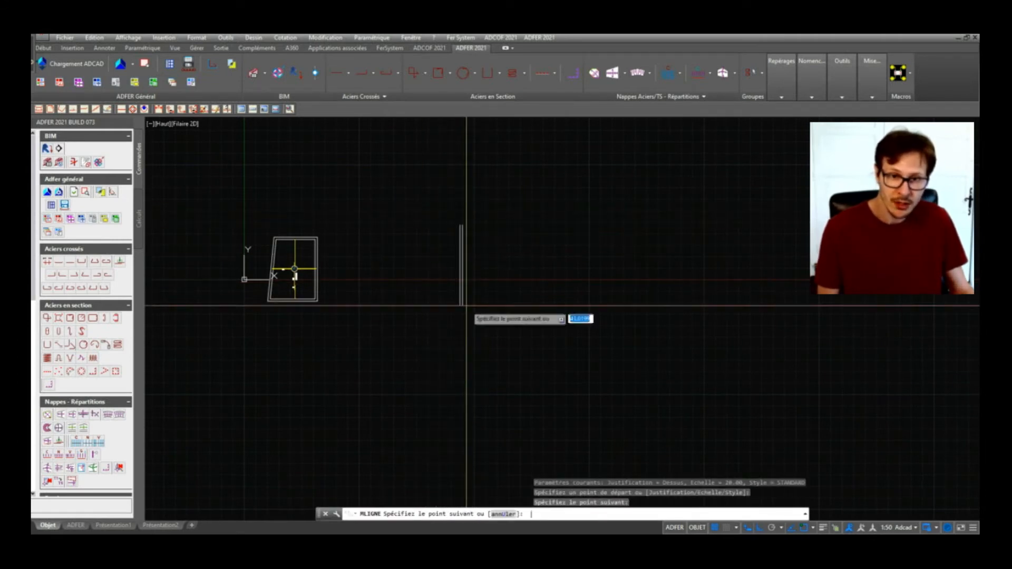
pyautogui.press('Return')
# Draw a 300 by 300 rectangle across the upper part of the vertical multiline.
pyautogui.scroll(6, 466, 242)
pyautogui.scroll(-2, 441, 228)
pyautogui.moveTo(441, 228); pyautogui.dragTo(503, 225, button='middle')
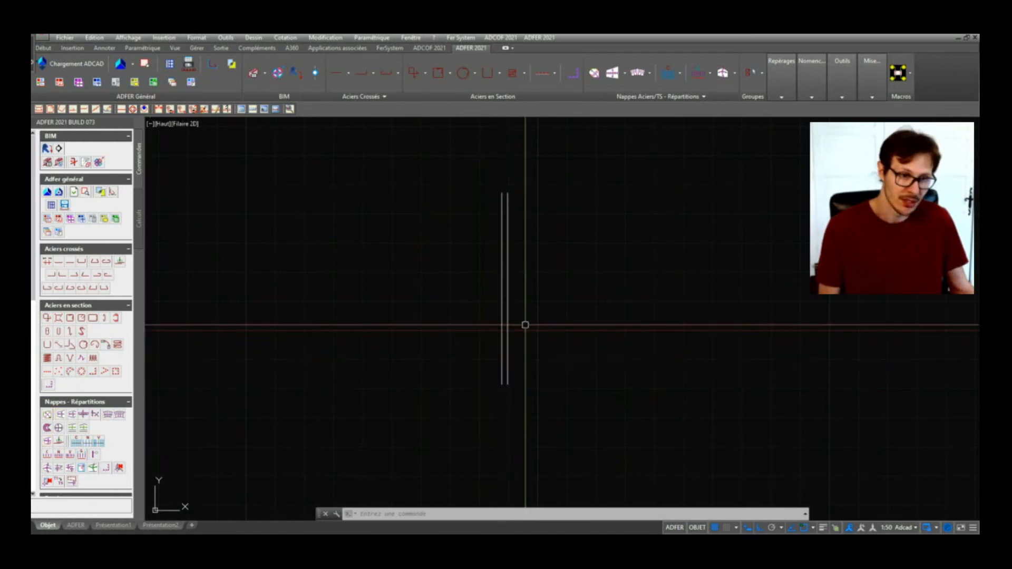
pyautogui.write('rec')
pyautogui.press('Return')
pyautogui.click(446, 205)
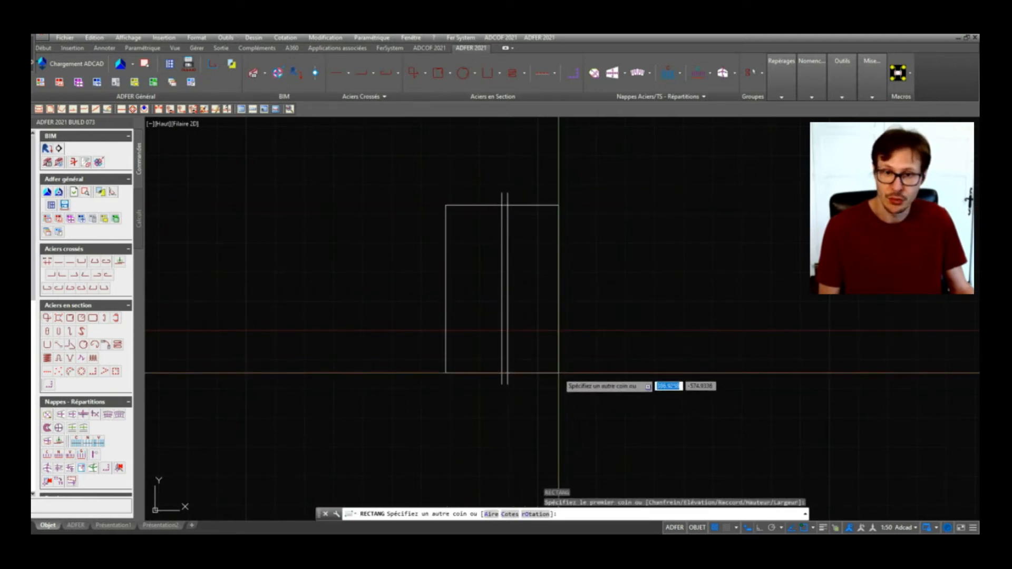
pyautogui.write('c')
pyautogui.press('Return')
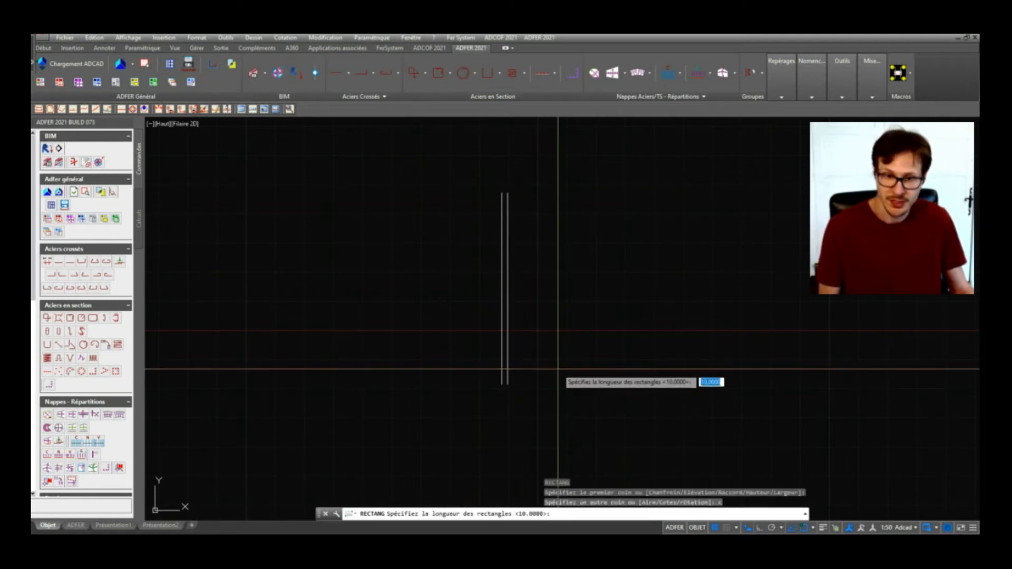
pyautogui.write('300')
pyautogui.press('Return')
pyautogui.write('300')
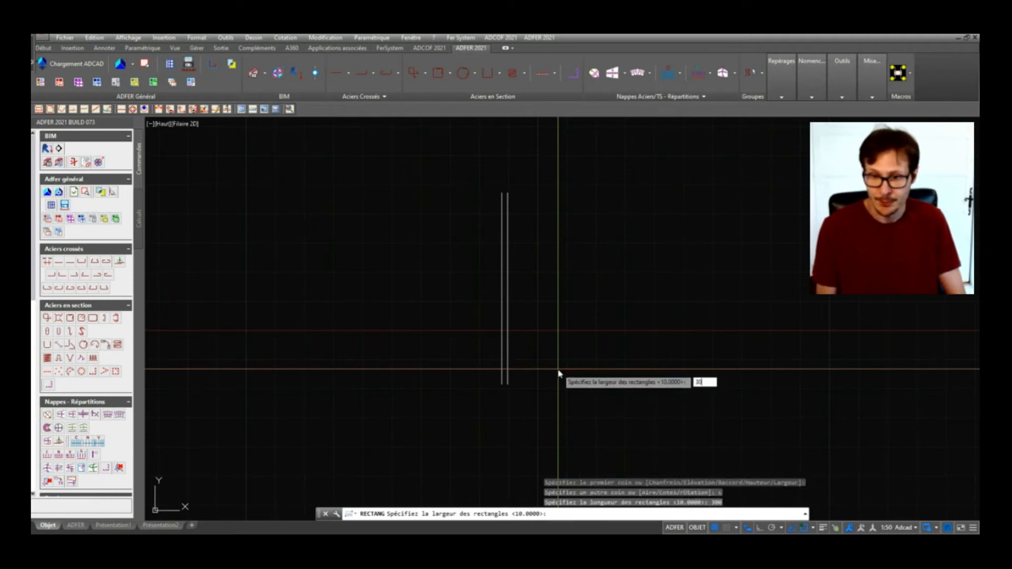
pyautogui.press('Return')
pyautogui.click(556, 368)
# Move the rectangle by its top-edge midpoint to the midpoint between the two lines of the multiline.
pyautogui.click(549, 207)
pyautogui.click(510, 240)
pyautogui.write('d')
pyautogui.press('Return')
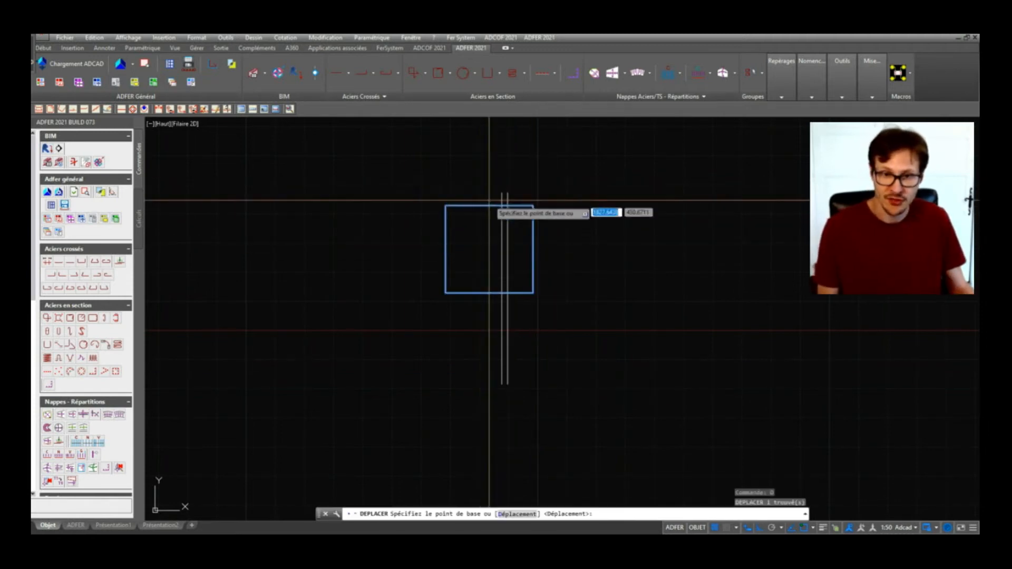
pyautogui.click(490, 210)
pyautogui.keyDown('shift'); pyautogui.rightClick(493, 213); pyautogui.keyUp('shift')
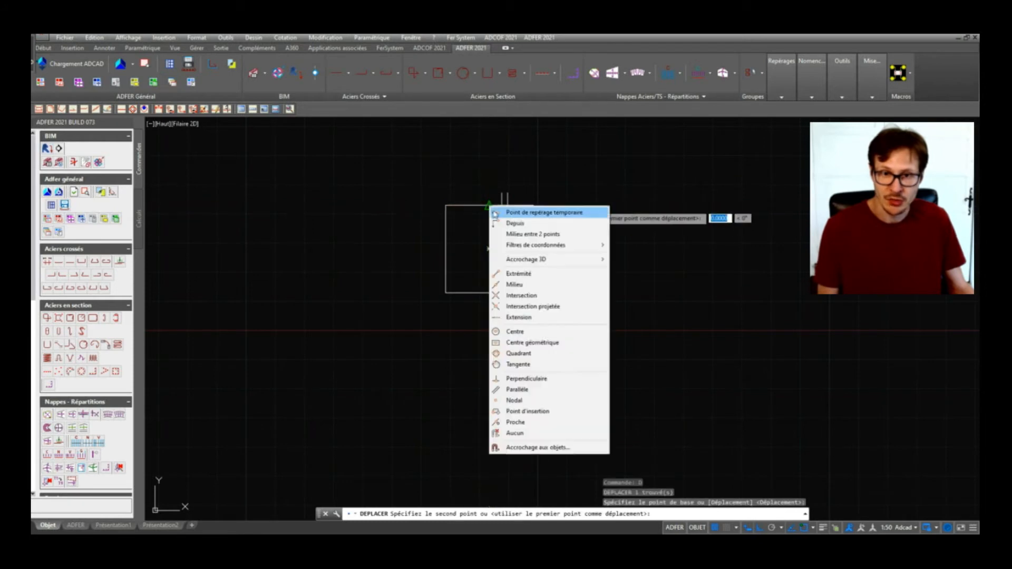
pyautogui.click(529, 234)
pyautogui.scroll(5, 508, 204)
pyautogui.click(494, 209)
pyautogui.click(508, 208)
# Stretch the rectangle's lower edge down to just above the bottom end of the multiline.
pyautogui.scroll(-3, 522, 153)
pyautogui.click(547, 146)
pyautogui.click(535, 182)
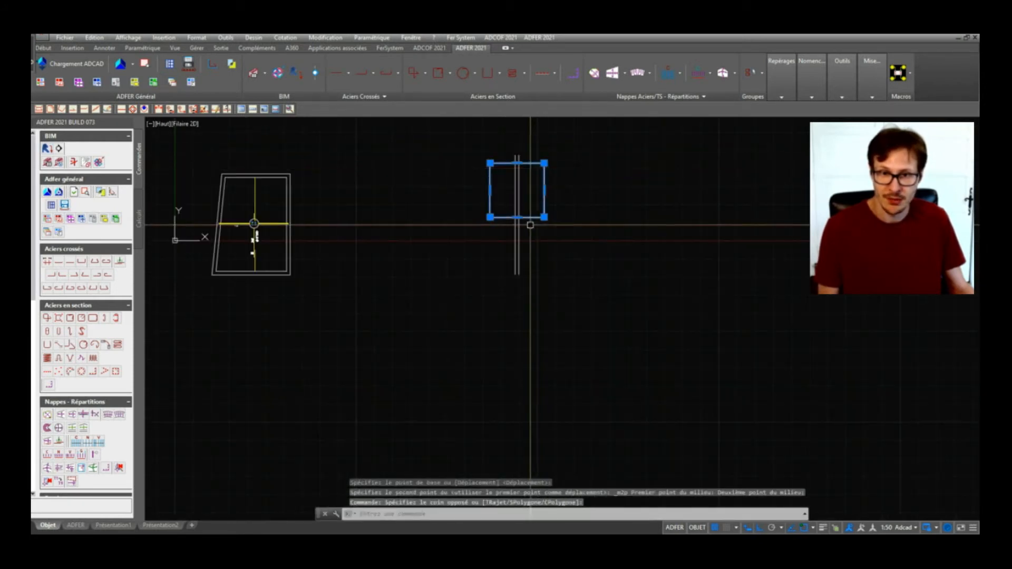
pyautogui.click(518, 218)
pyautogui.scroll(2, 538, 263)
pyautogui.press('Escape')
pyautogui.scroll(-3, 536, 263)
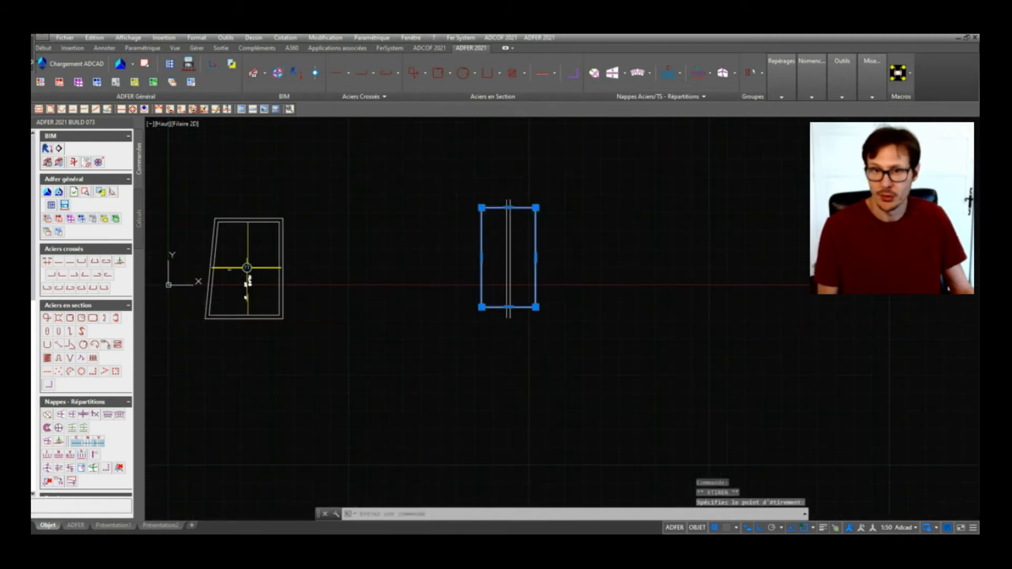
pyautogui.press('Escape')
# Place an ADETS ST20 welded mesh over the wall-crossed rectangle corner to corner, with its annotation right of the wall and a vertical distribution.
pyautogui.scroll(4, 520, 234)
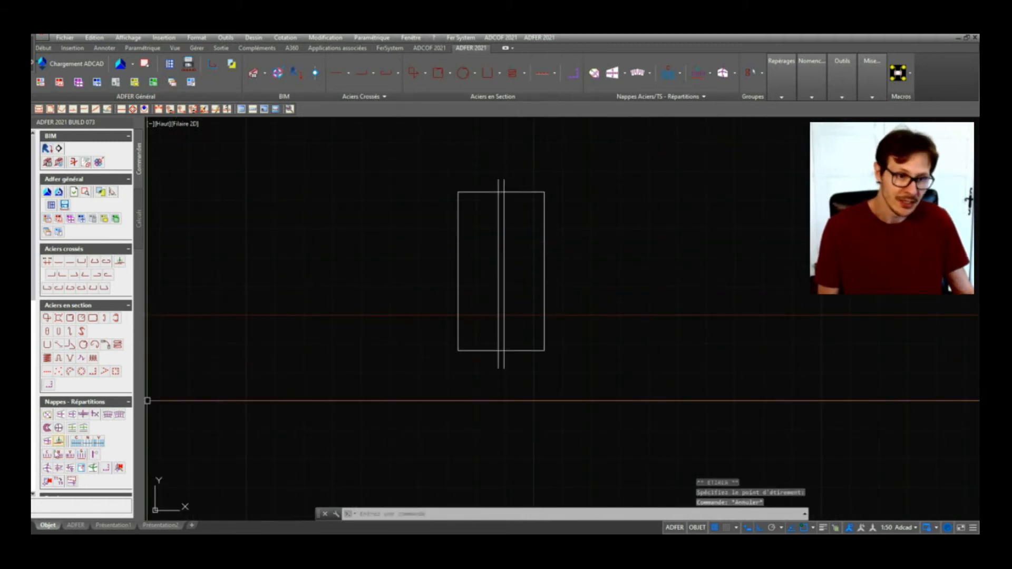
pyautogui.click(51, 467)
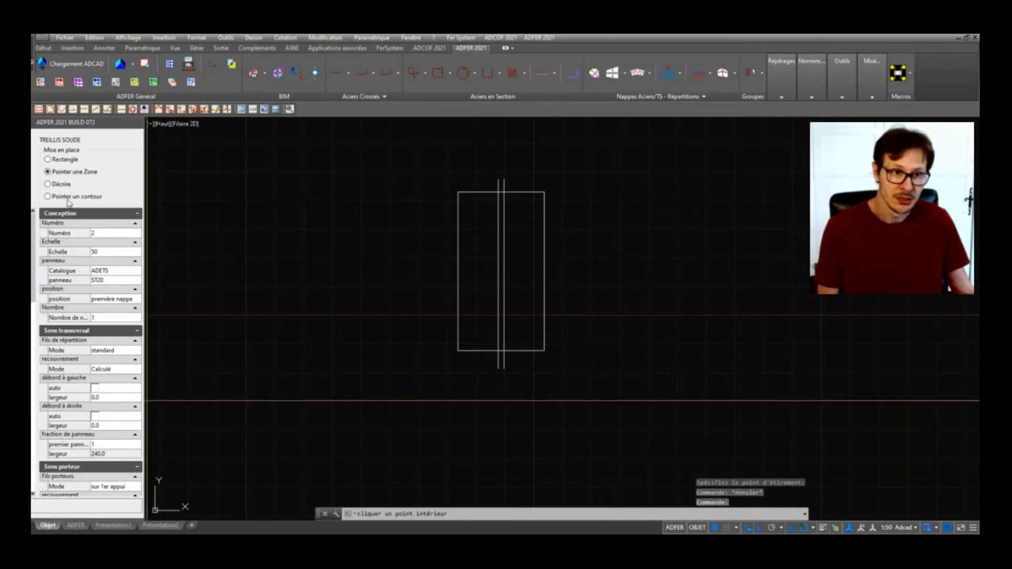
pyautogui.click(70, 161)
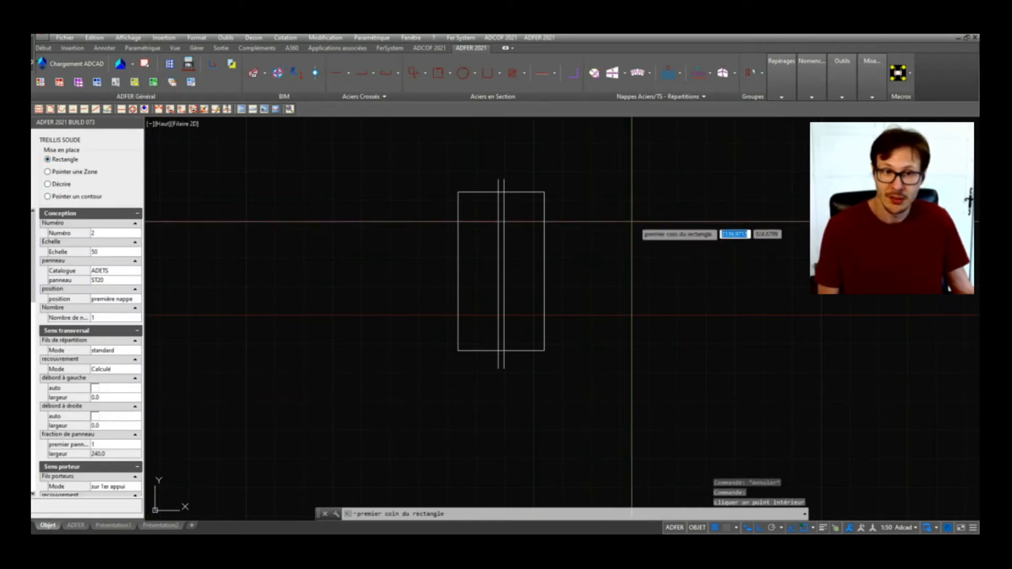
pyautogui.click(458, 192)
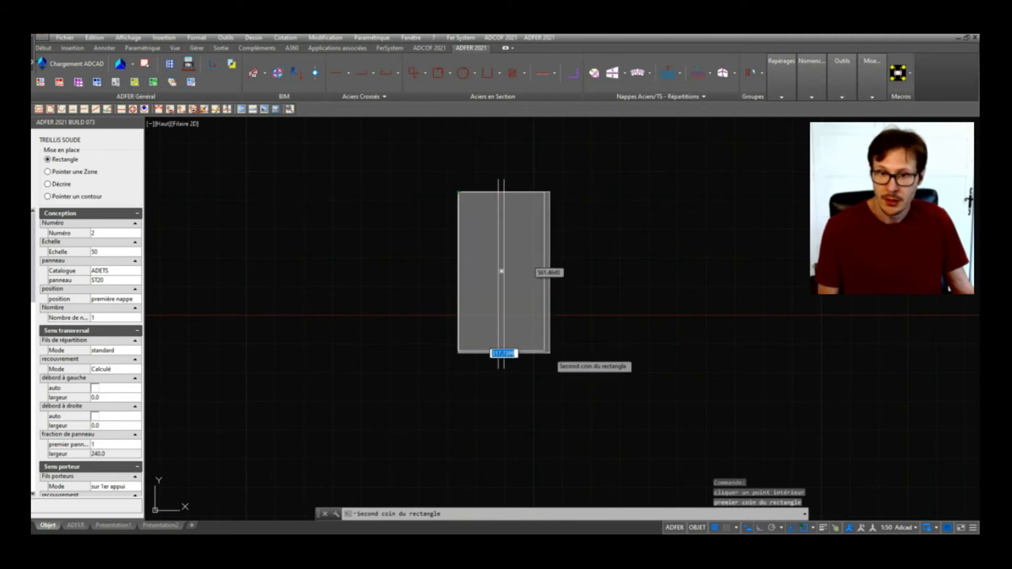
pyautogui.click(544, 350)
pyautogui.scroll(2, 527, 263)
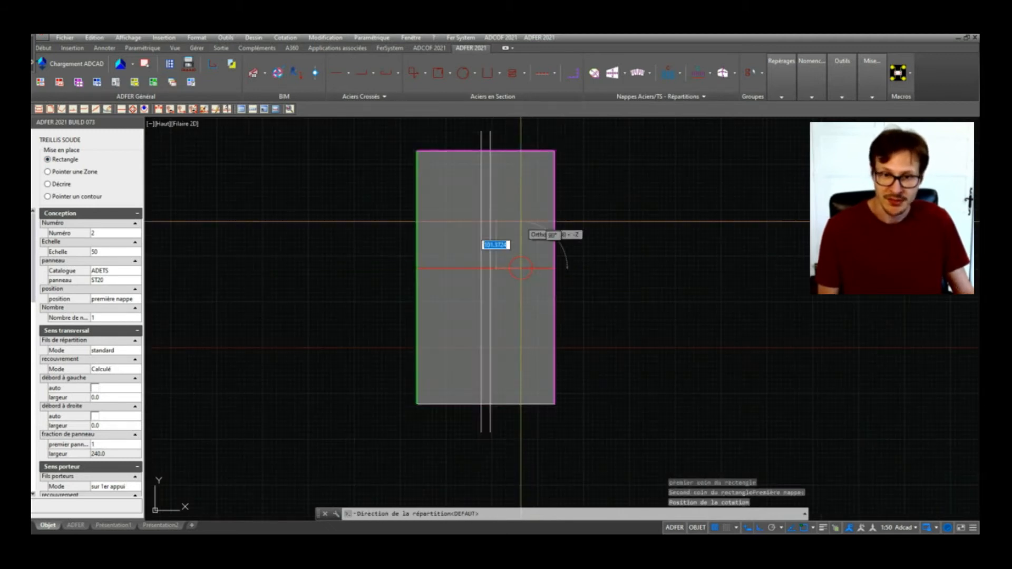
pyautogui.click(521, 216)
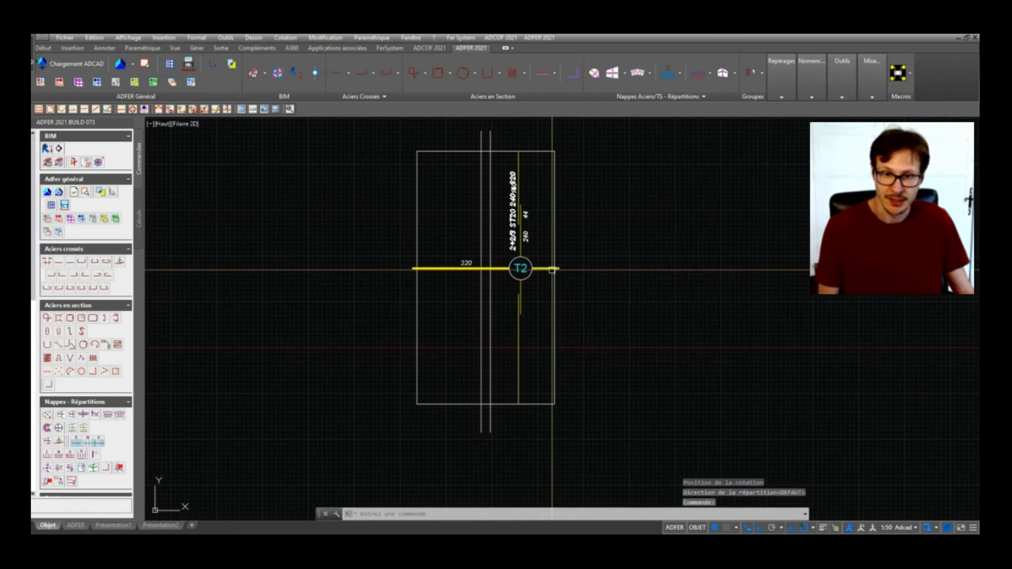
pyautogui.moveTo(560, 278); pyautogui.dragTo(542, 350, button='middle')
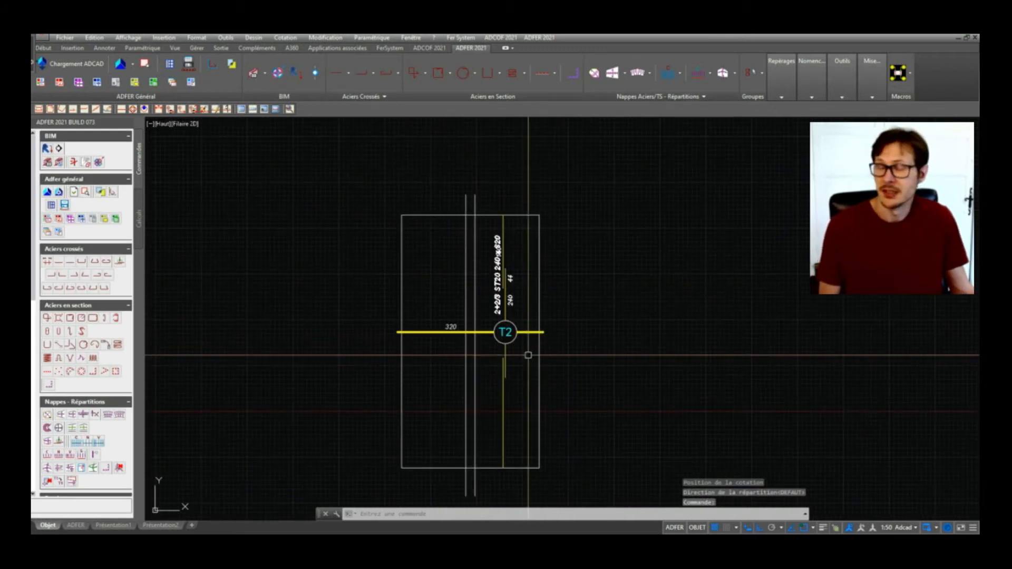
# Set the position of the rectangle's mesh to the second layer (seconde nappe).
pyautogui.click(519, 327)
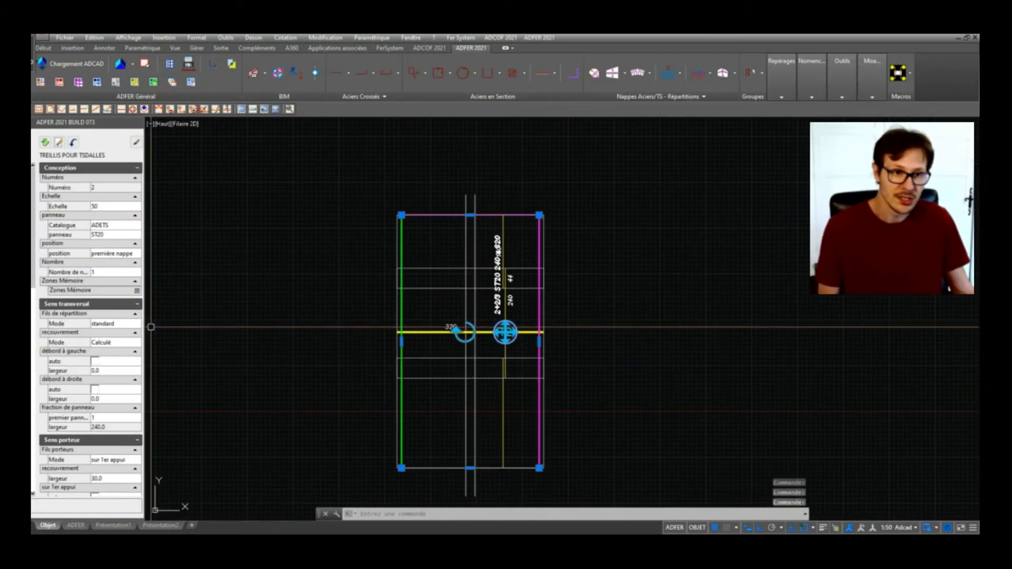
pyautogui.click(121, 255)
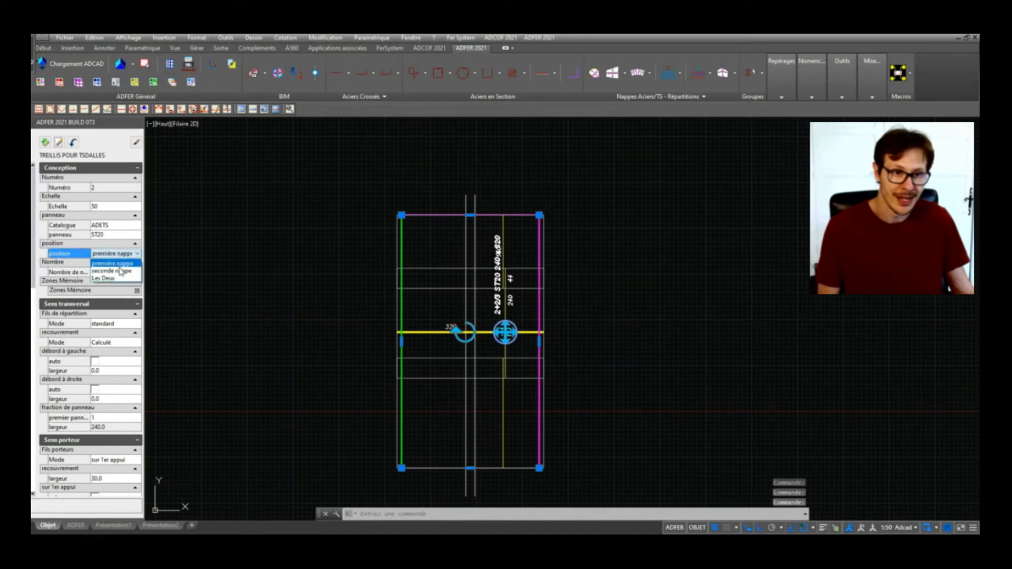
pyautogui.press('Escape')
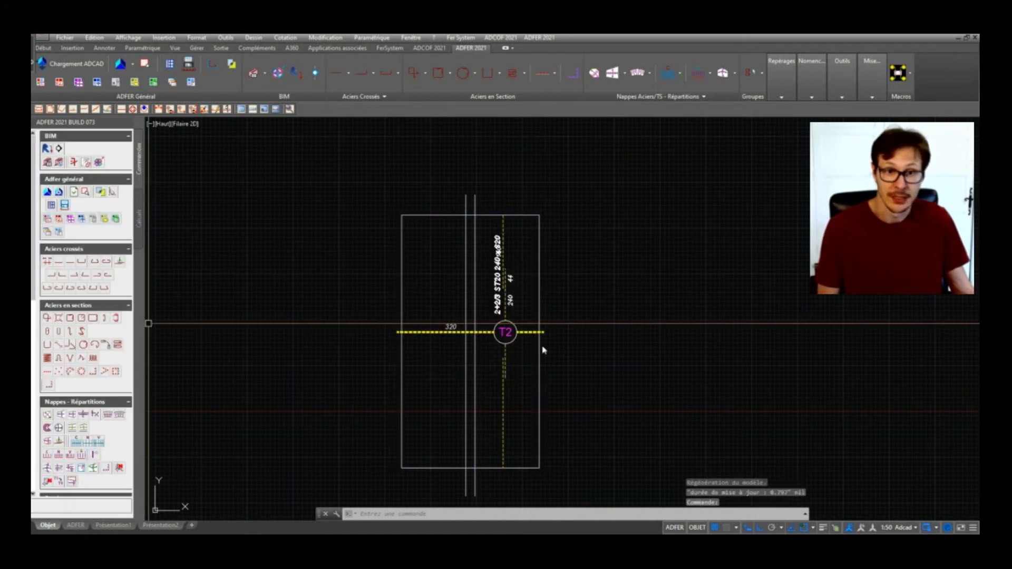
# Examine how the second-layer mesh is represented in the rectangle and compare it with the mesh in the slab outline.
pyautogui.scroll(4, 527, 322)
pyautogui.click(549, 328)
pyautogui.click(562, 335)
pyautogui.press('Escape')
pyautogui.scroll(-2, 563, 275)
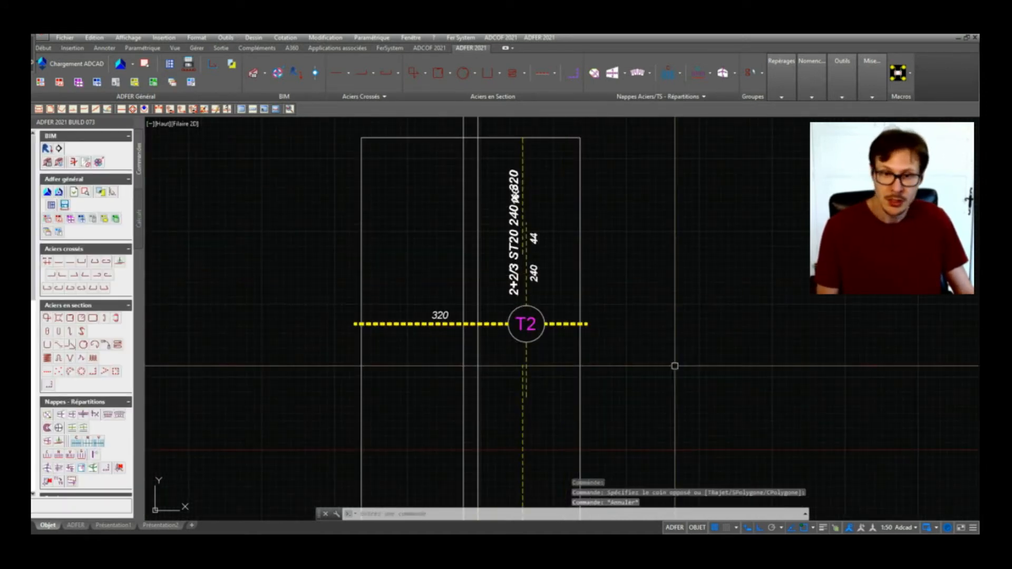
pyautogui.moveTo(693, 382); pyautogui.dragTo(677, 368, button='middle')
pyautogui.scroll(-2, 565, 260)
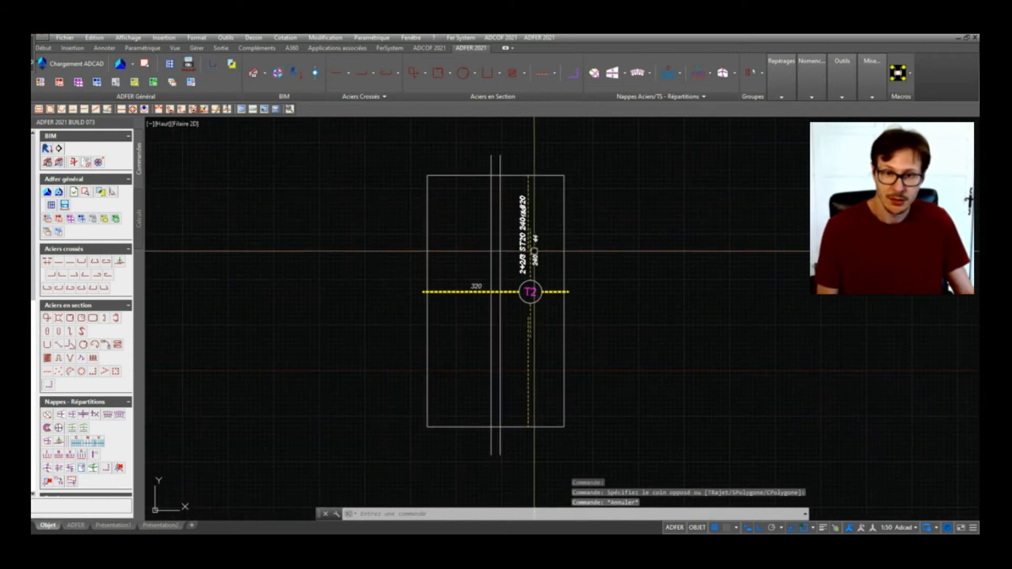
pyautogui.moveTo(597, 293); pyautogui.dragTo(602, 316, button='middle')
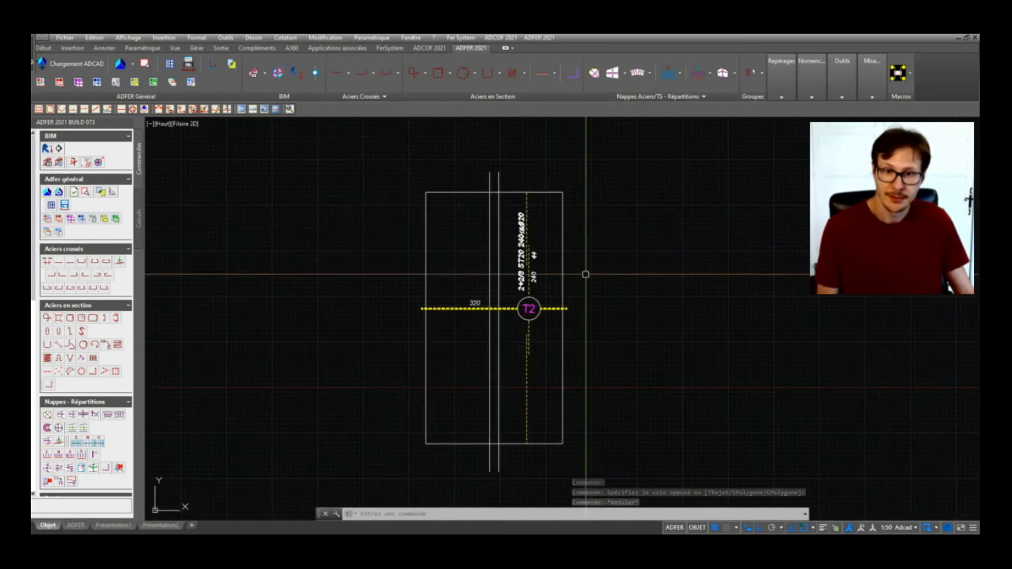
pyautogui.scroll(-2, 570, 265)
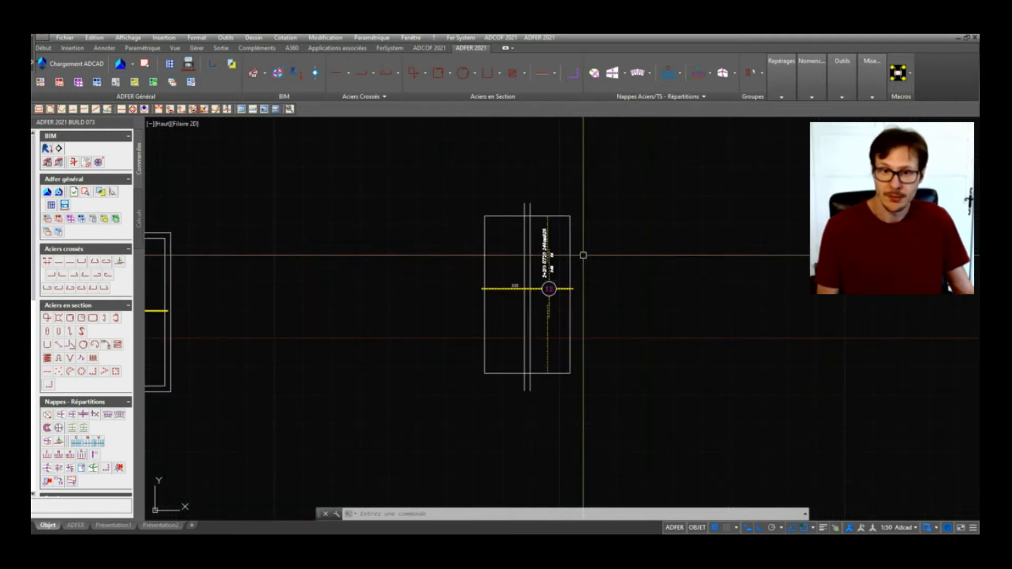
pyautogui.scroll(-2, 648, 277)
pyautogui.moveTo(502, 297); pyautogui.dragTo(596, 308, button='middle')
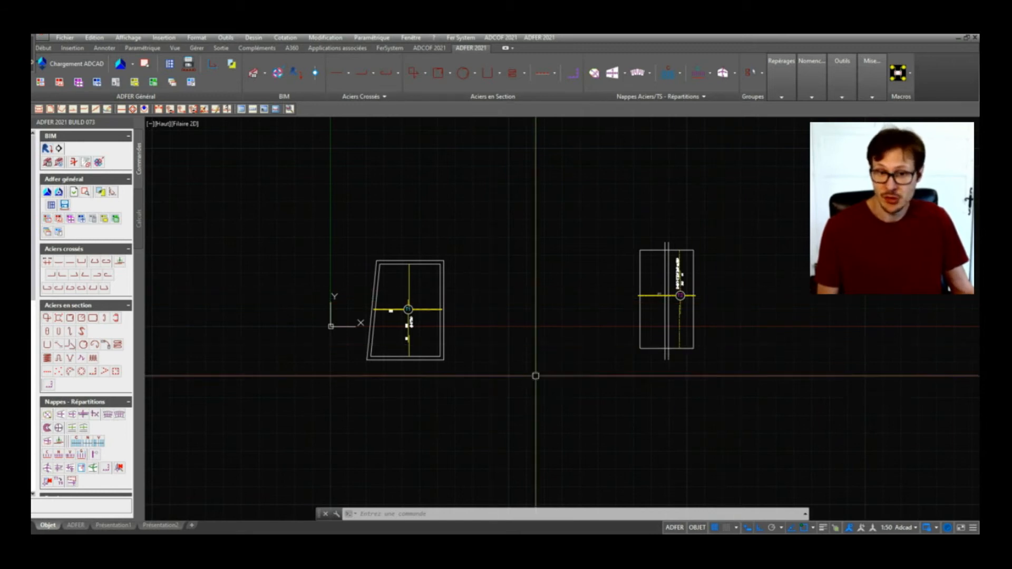
pyautogui.moveTo(536, 376); pyautogui.dragTo(516, 349, button='middle')
pyautogui.click(420, 243)
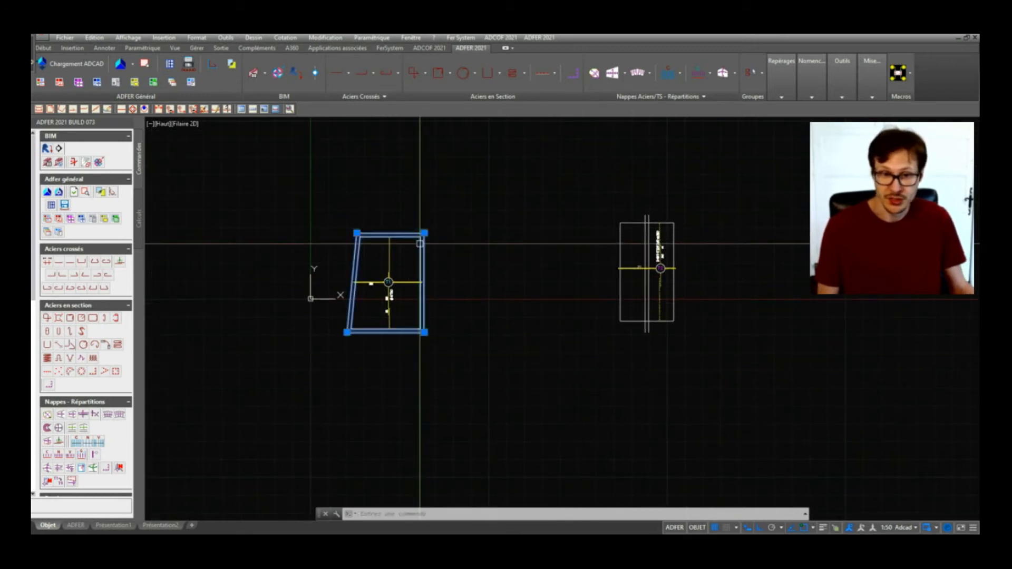
pyautogui.write('co')
pyautogui.press('Return')
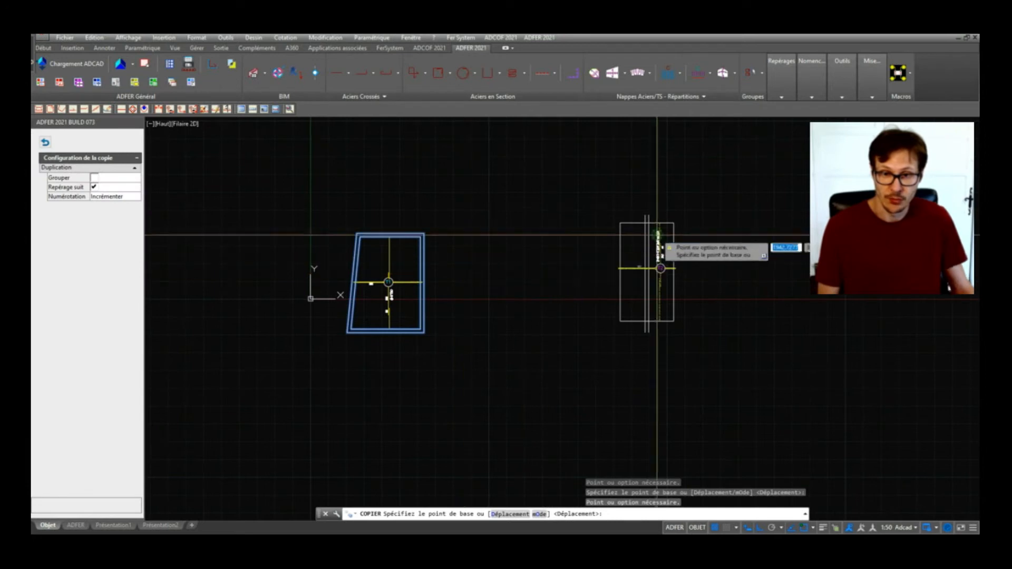
pyautogui.press('Escape')
# Copy the wall-crossed rectangle and both slab outlines straight down below the originals, without the meshes.
pyautogui.click(627, 220)
pyautogui.click(622, 230)
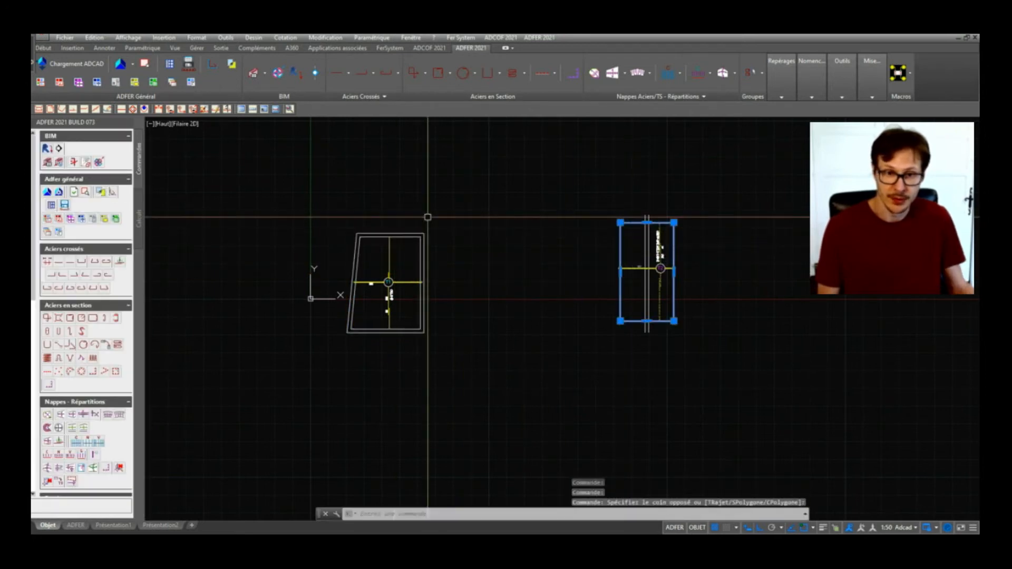
pyautogui.click(428, 217)
pyautogui.click(410, 244)
pyautogui.write('co')
pyautogui.press('Return')
pyautogui.click(448, 266)
pyautogui.scroll(-4, 486, 192)
pyautogui.click(503, 294)
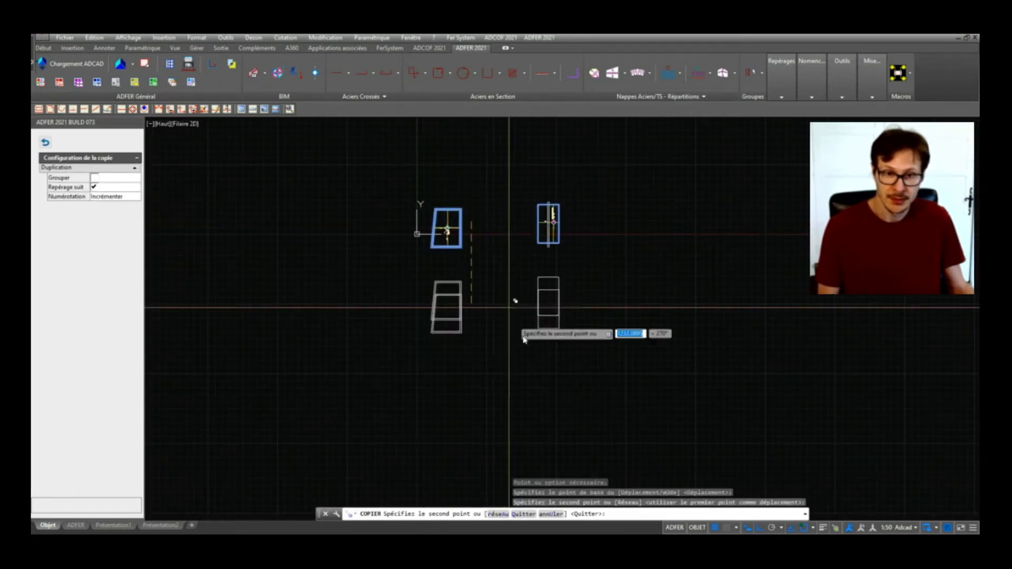
pyautogui.press('Return')
# Start a steel bar layer (nappe d'aciers) for the copied slab, using placement by pointing to a zone.
pyautogui.scroll(4, 509, 307)
pyautogui.moveTo(452, 262); pyautogui.dragTo(479, 303, button='middle')
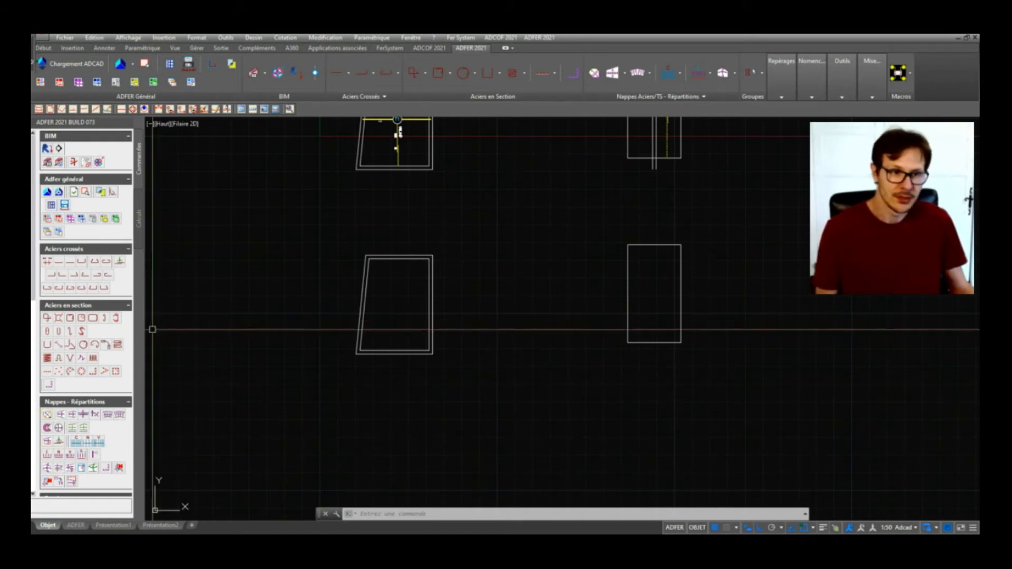
pyautogui.click(50, 418)
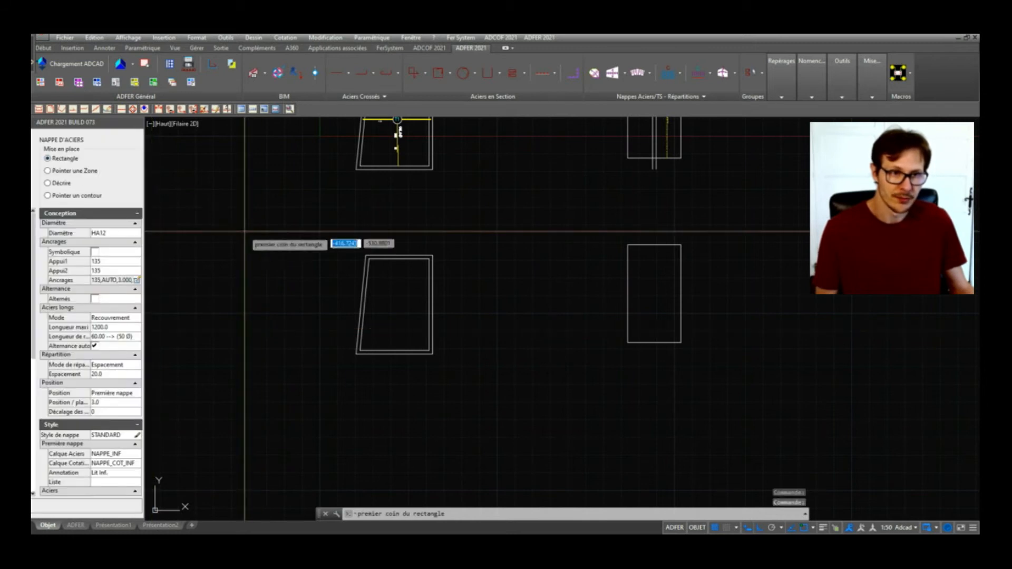
pyautogui.click(70, 173)
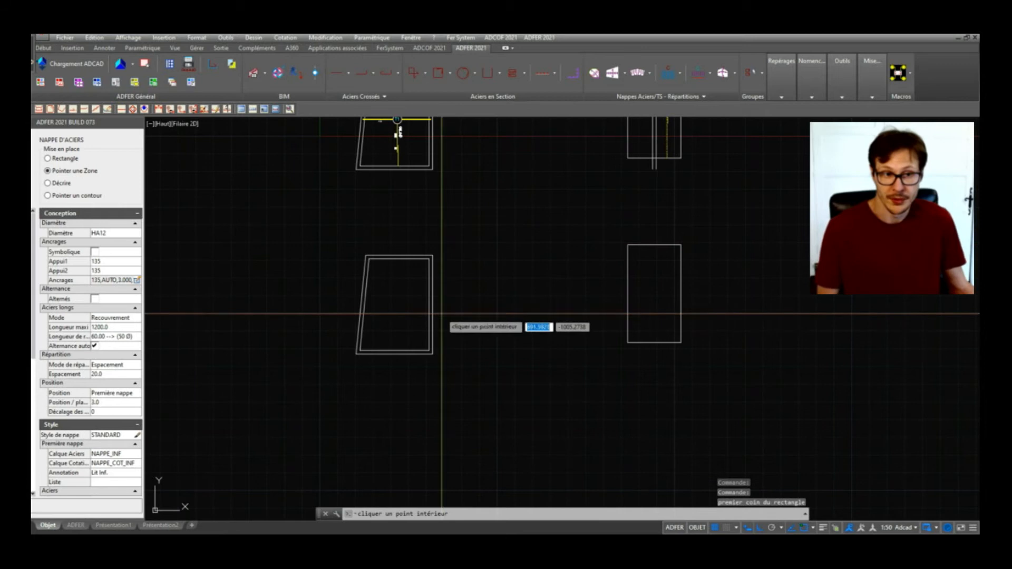
pyautogui.scroll(2, 371, 301)
pyautogui.scroll(-2, 441, 375)
pyautogui.moveTo(445, 204); pyautogui.dragTo(445, 300, button='middle')
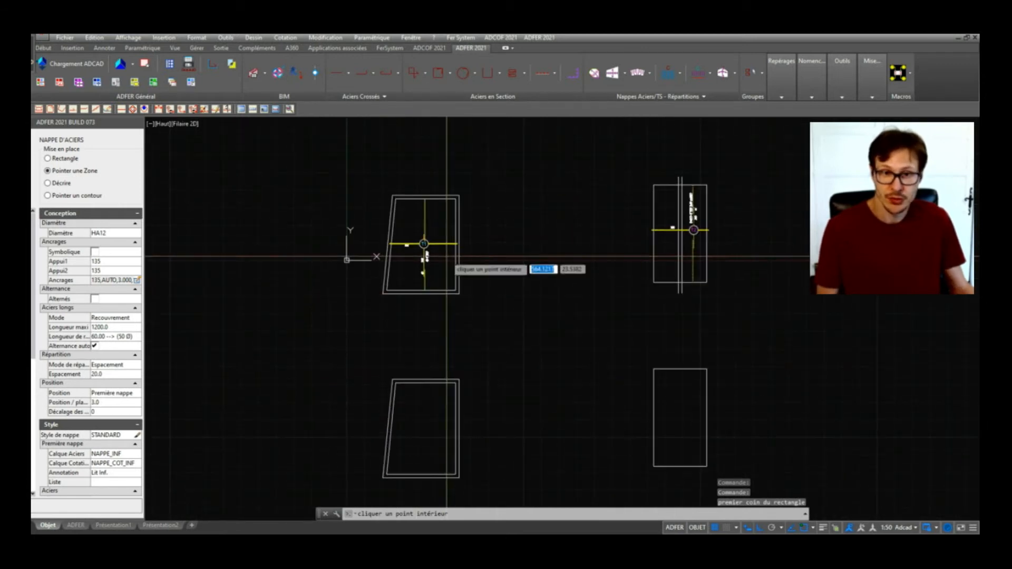
pyautogui.scroll(3, 443, 227)
pyautogui.scroll(-4, 409, 293)
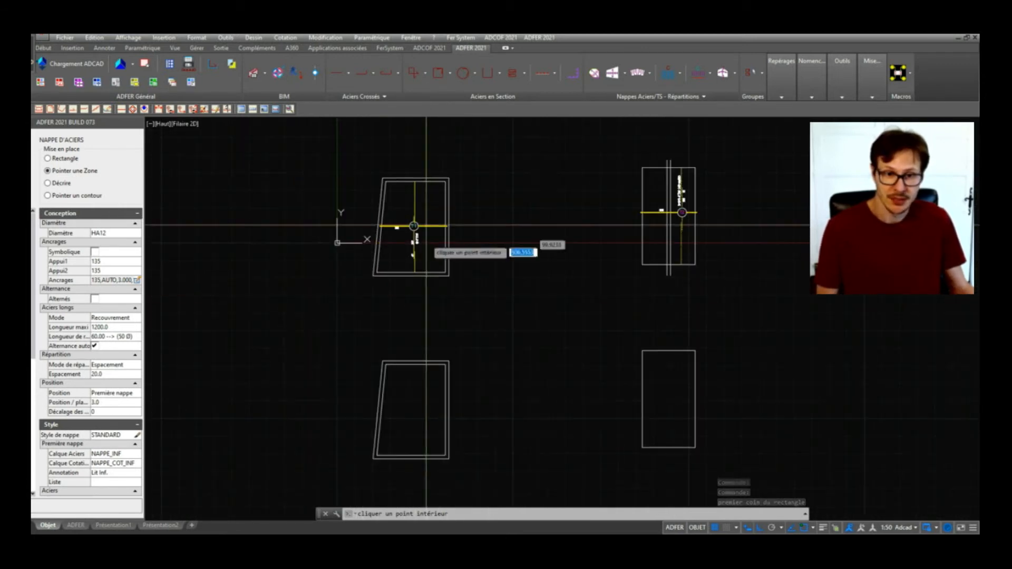
pyautogui.scroll(2, 426, 326)
pyautogui.scroll(-2, 427, 327)
pyautogui.moveTo(411, 222); pyautogui.dragTo(449, 305, button='middle')
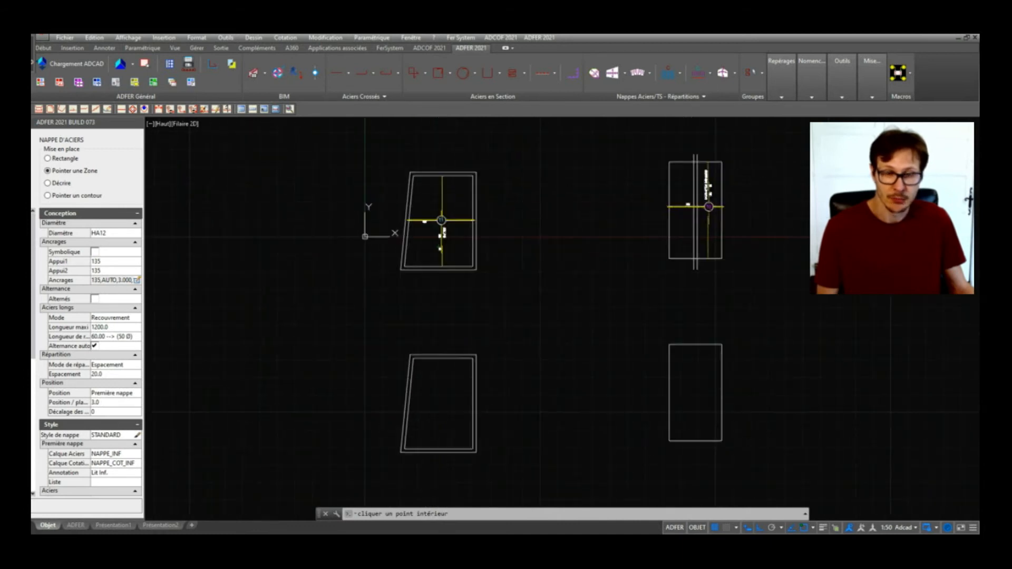
# Place the steel bar layer inside the copied slab's inner outline, with its dimension near the centre and a vertical distribution direction.
pyautogui.moveTo(461, 399); pyautogui.dragTo(446, 281, button='middle')
pyautogui.scroll(2, 440, 270)
pyautogui.click(425, 272)
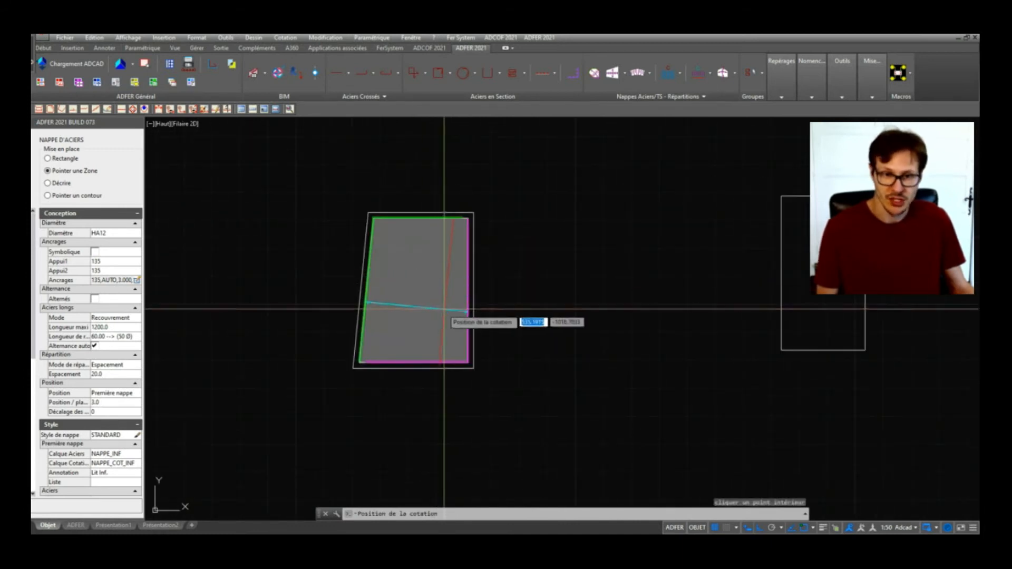
pyautogui.scroll(3, 428, 304)
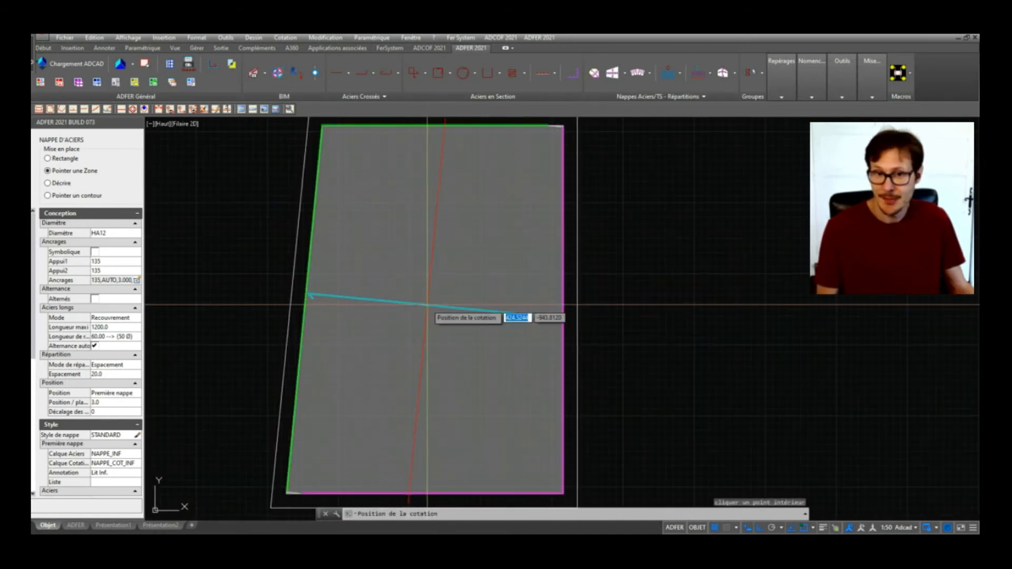
pyautogui.click(427, 305)
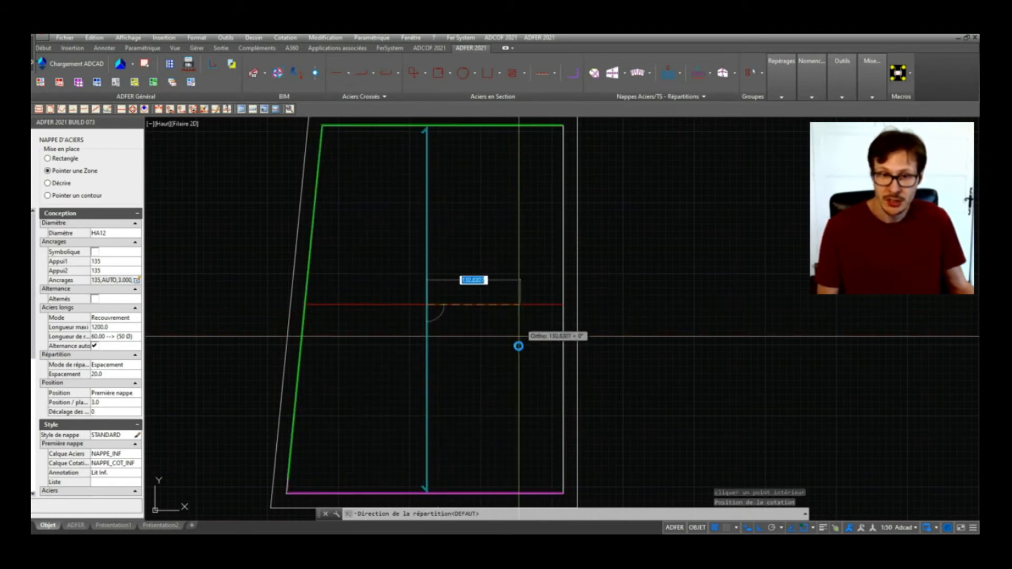
pyautogui.click(443, 410)
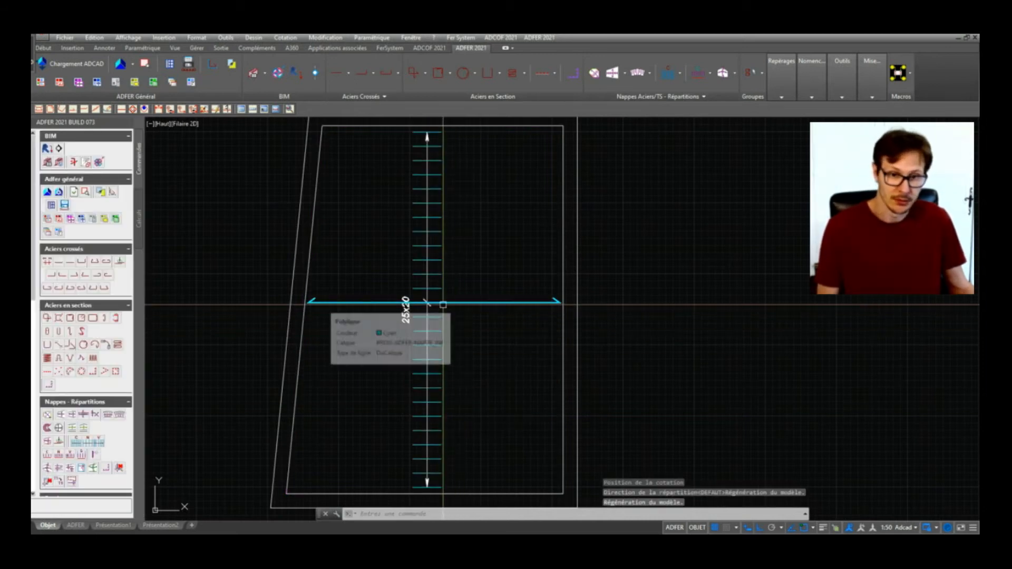
# Change the placed steel layer to HA14 bars with a spacing of 15 and apply the changes.
pyautogui.scroll(5, 427, 303)
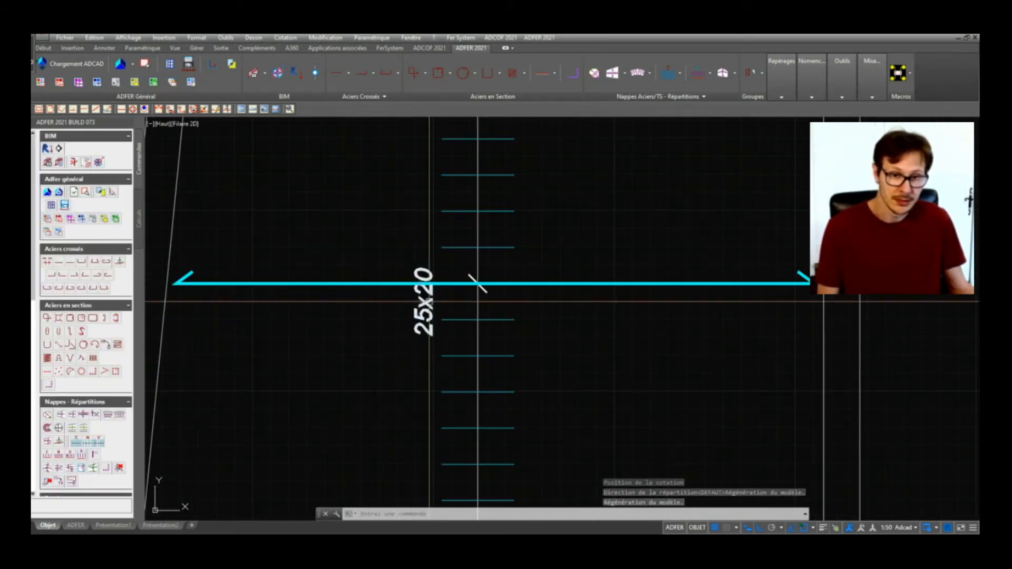
pyautogui.scroll(-5, 426, 297)
pyautogui.click(423, 287)
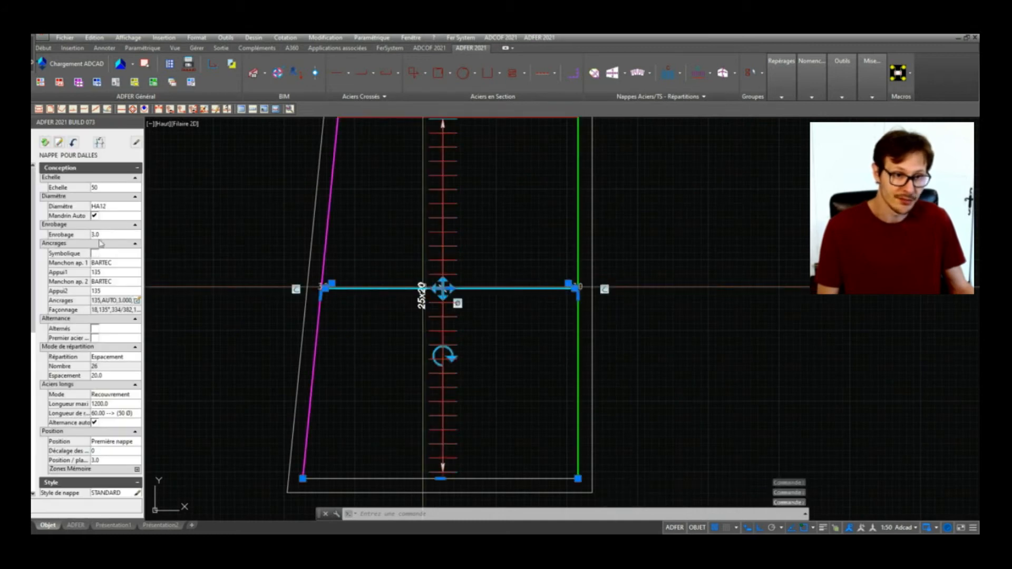
pyautogui.click(107, 208)
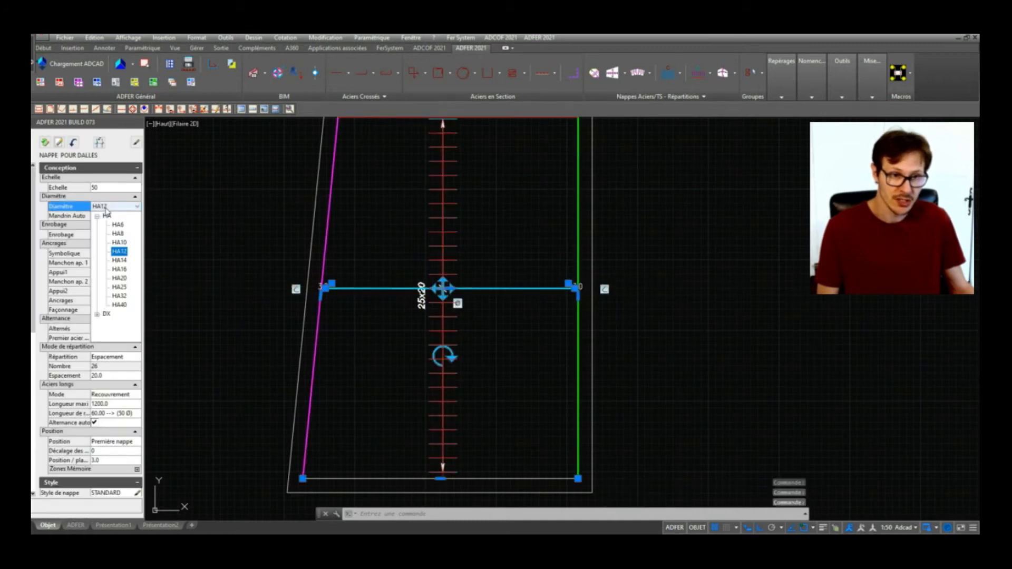
pyautogui.click(119, 261)
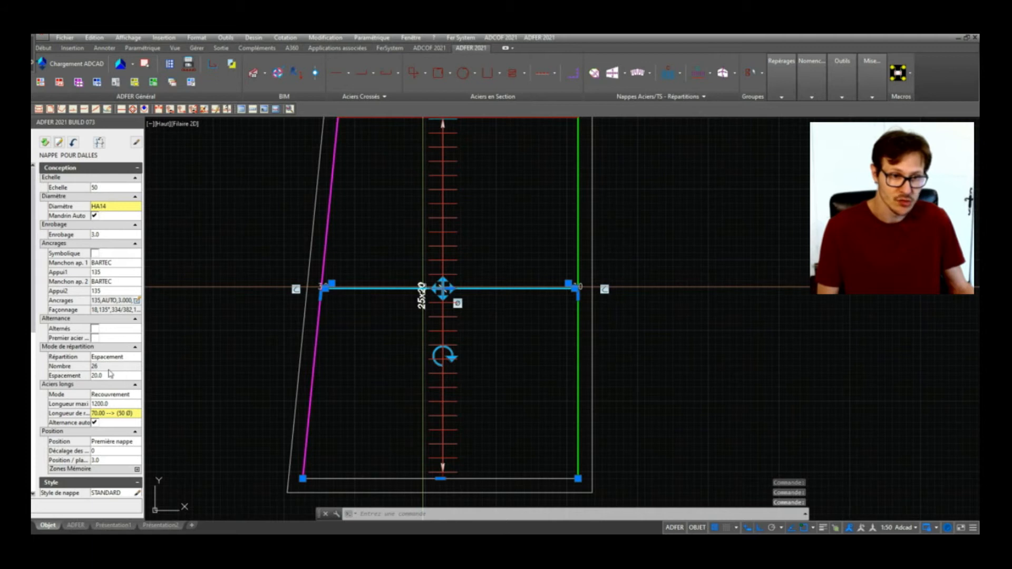
pyautogui.write('15')
pyautogui.press('Return')
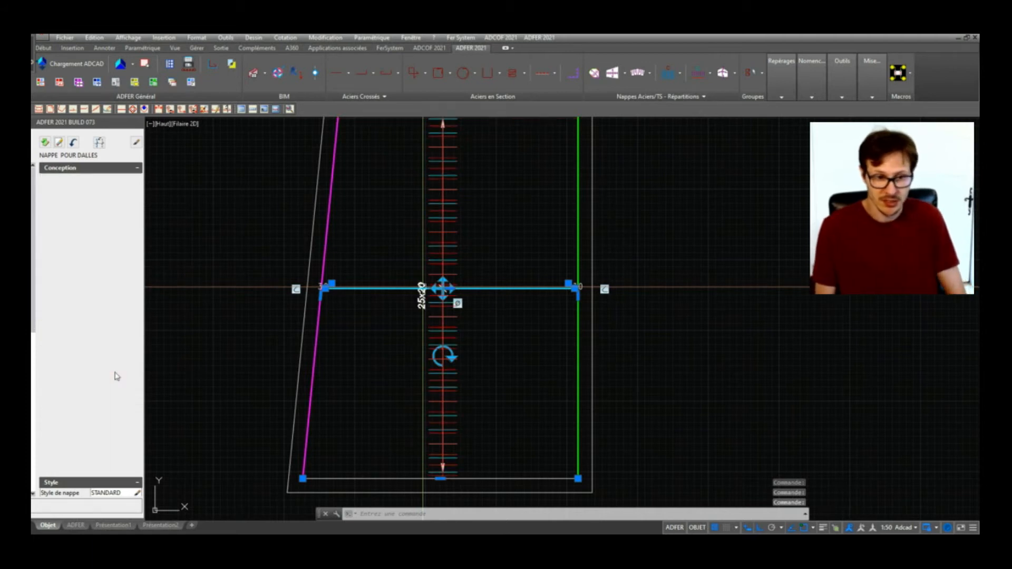
pyautogui.click(45, 143)
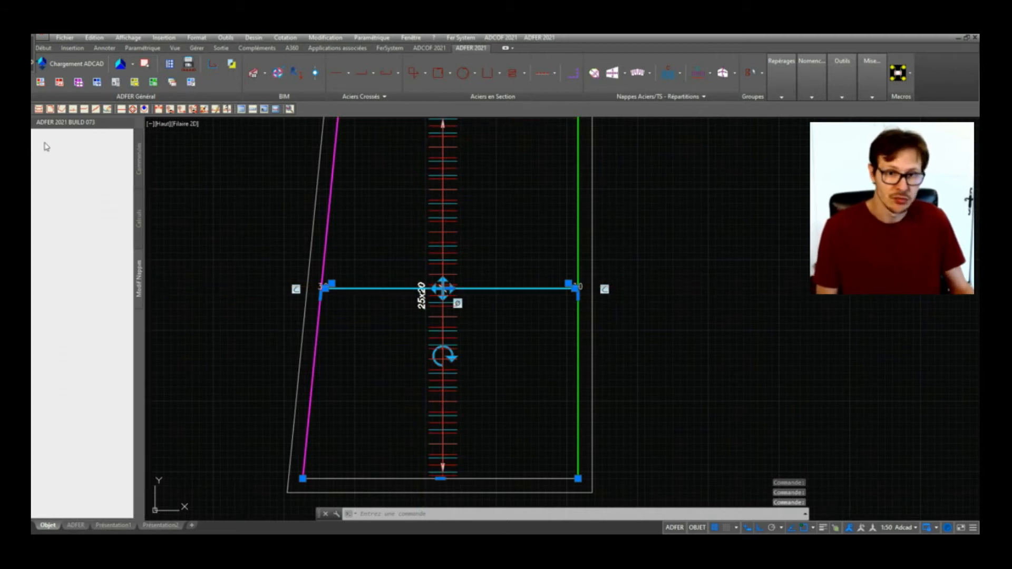
# Move the steel layer's representative bar upward and its distribution line slightly to the left inside the copied slab.
pyautogui.click(474, 281)
pyautogui.click(470, 285)
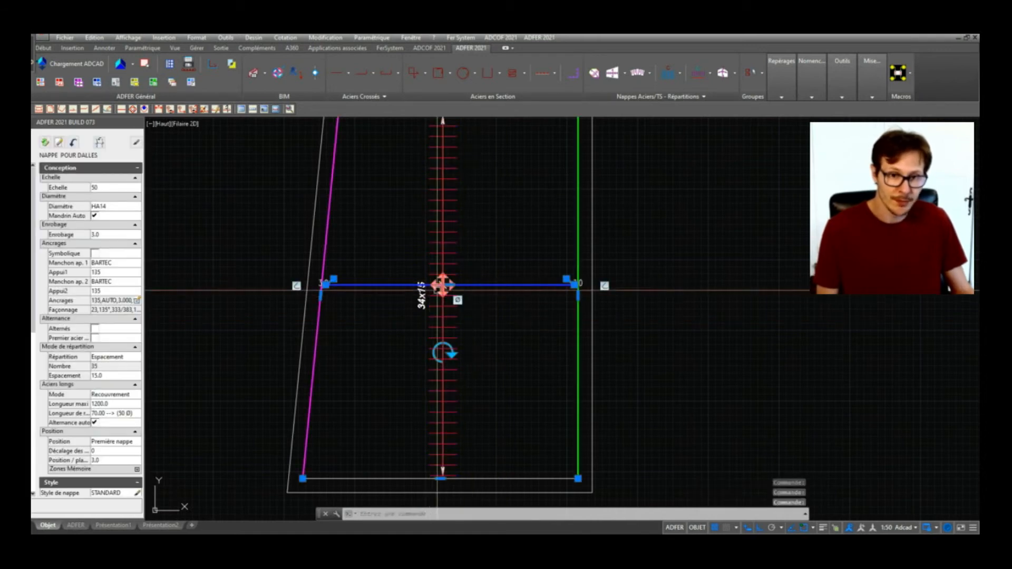
pyautogui.press('Escape')
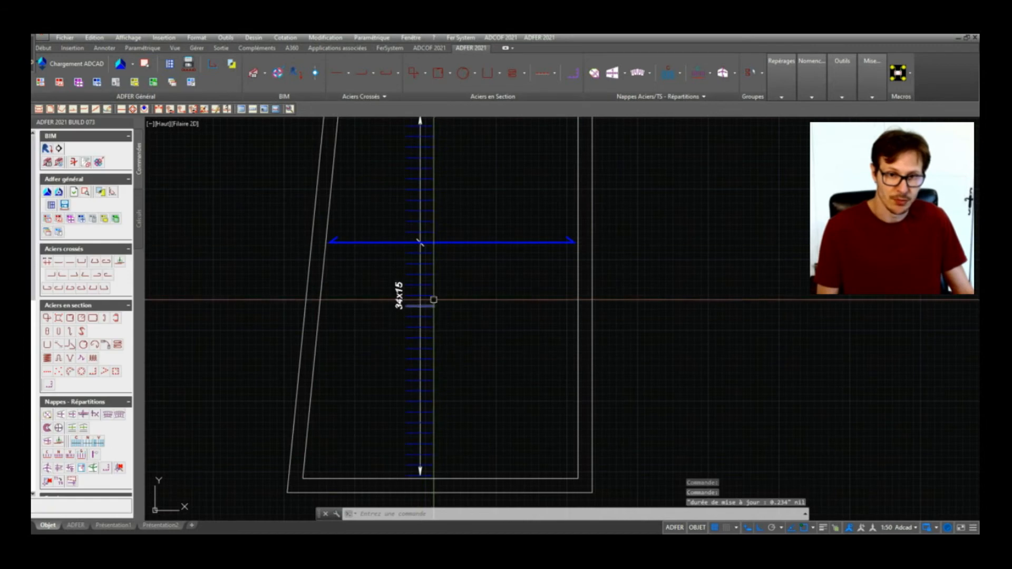
pyautogui.scroll(4, 406, 307)
pyautogui.scroll(-4, 406, 307)
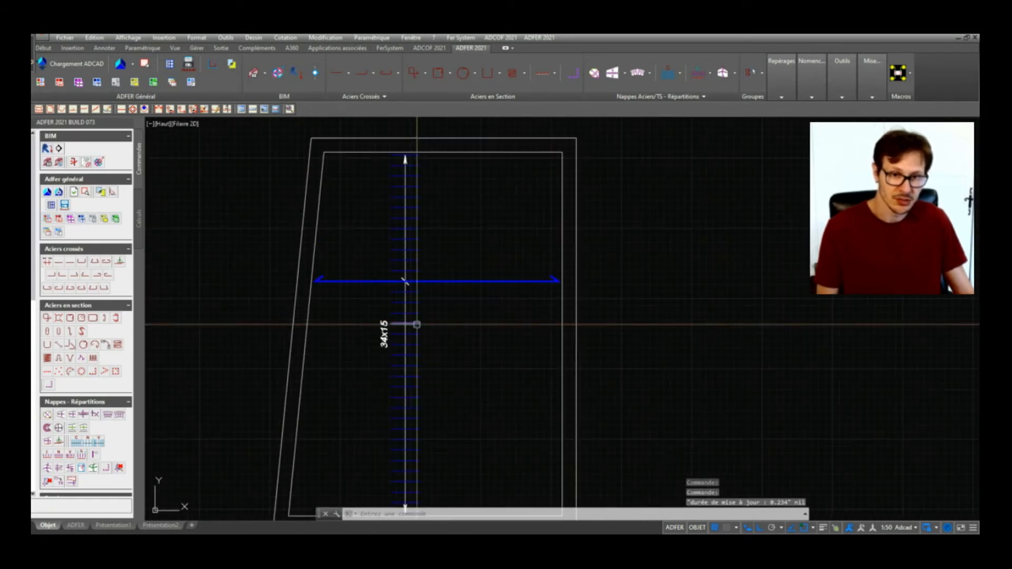
# Add a simple true bar mark to the steel layer, with its leader below the bar and its bubble near the slab's right edge.
pyautogui.scroll(-5, 82, 407)
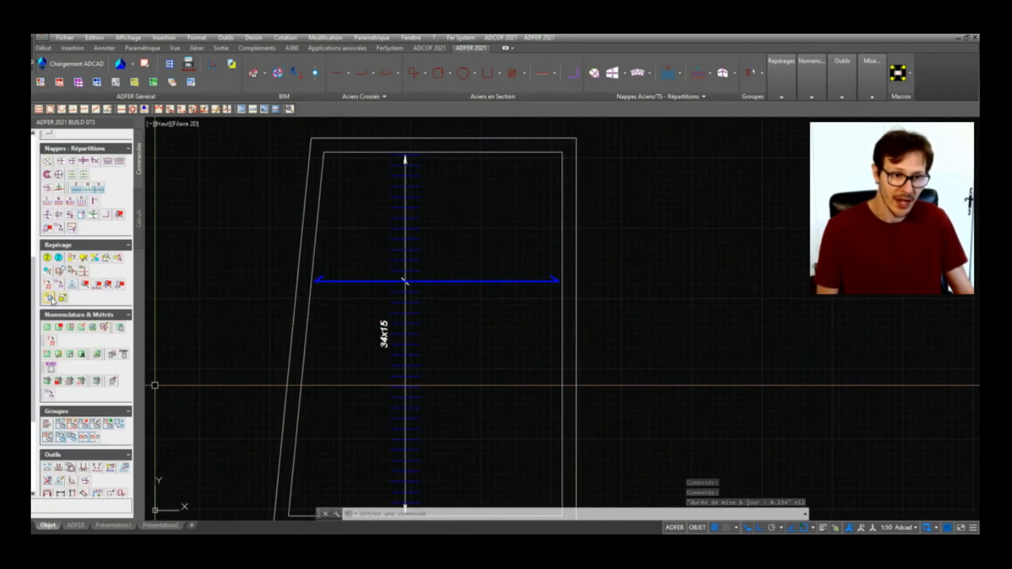
pyautogui.click(47, 258)
pyautogui.click(446, 282)
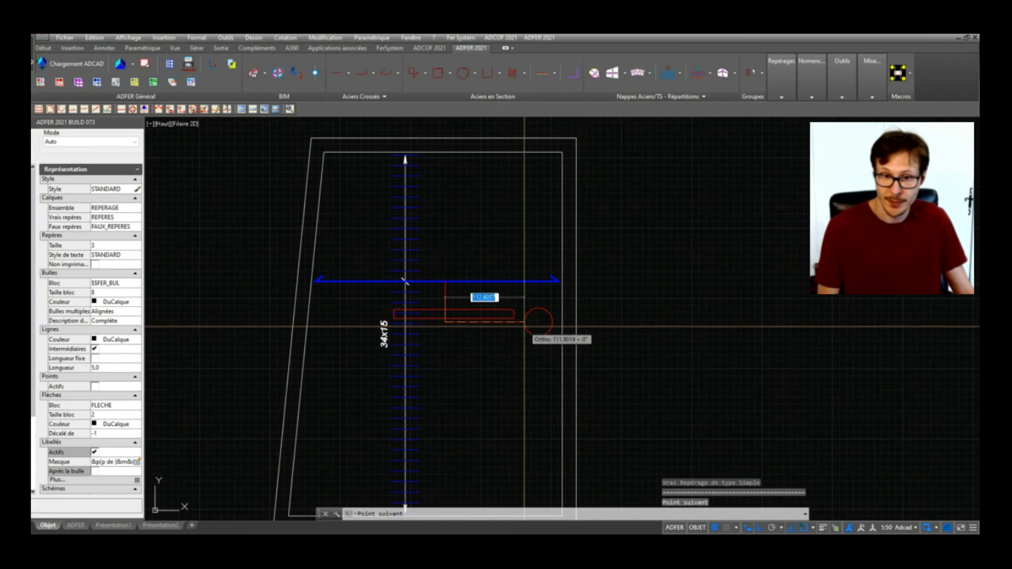
pyautogui.click(536, 327)
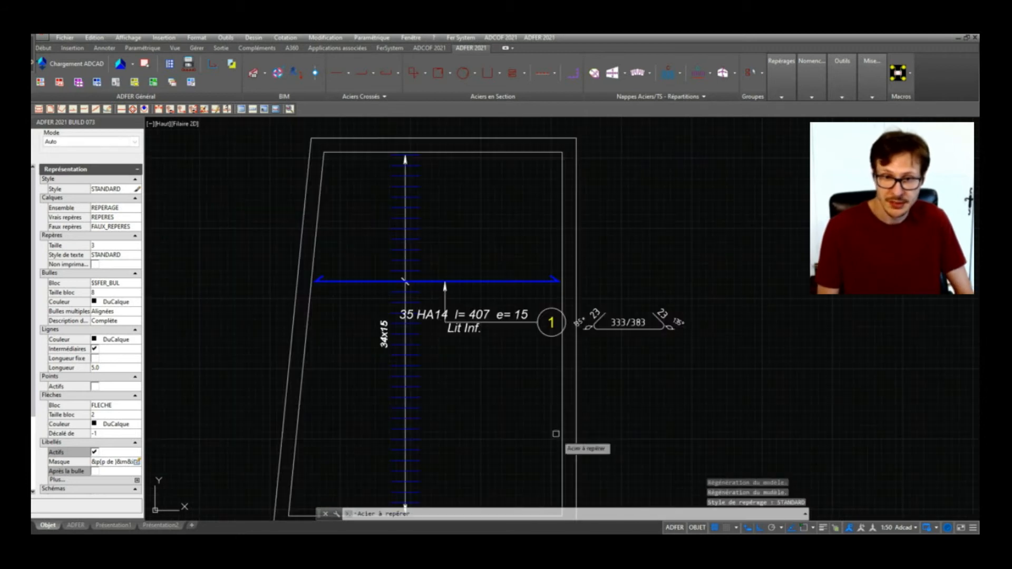
pyautogui.press('Escape')
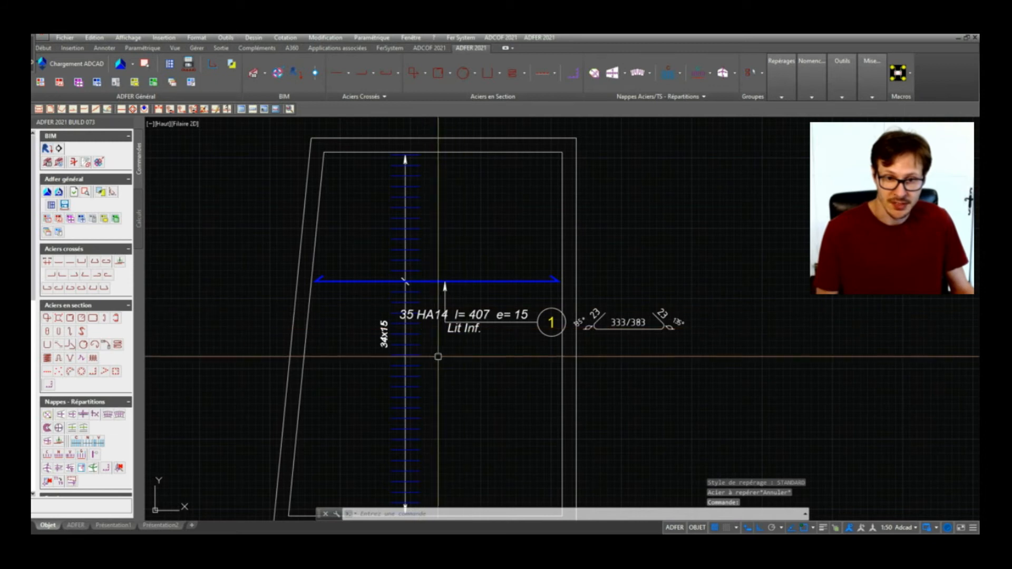
# Examine the bar mark's label, bubble and bending diagram against the slab outline.
pyautogui.moveTo(466, 380); pyautogui.dragTo(484, 319, button='middle')
pyautogui.moveTo(513, 254); pyautogui.dragTo(518, 308, button='middle')
pyautogui.moveTo(549, 344); pyautogui.dragTo(560, 363, button='middle')
pyautogui.moveTo(559, 412); pyautogui.dragTo(513, 380, button='middle')
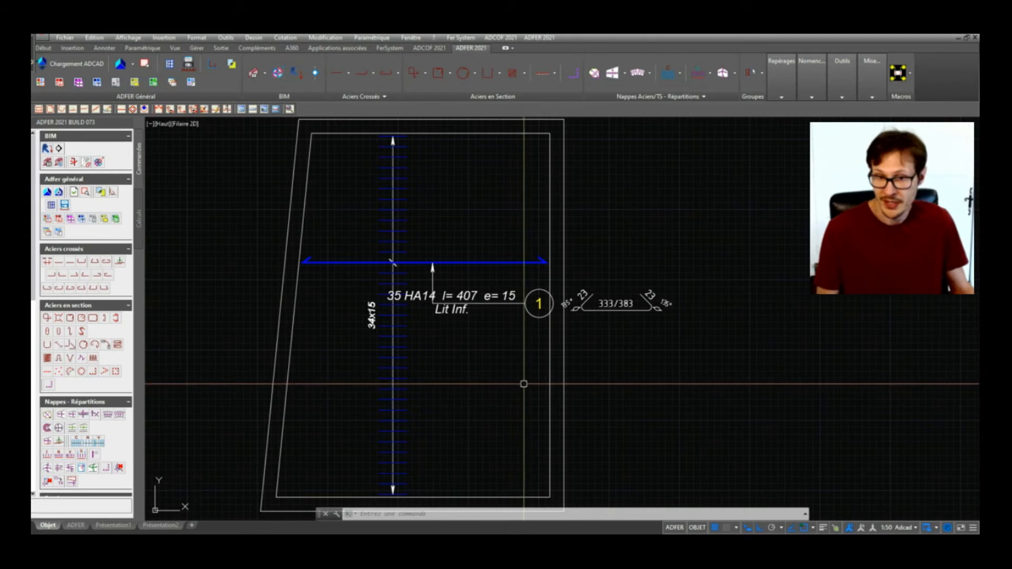
pyautogui.scroll(3, 541, 304)
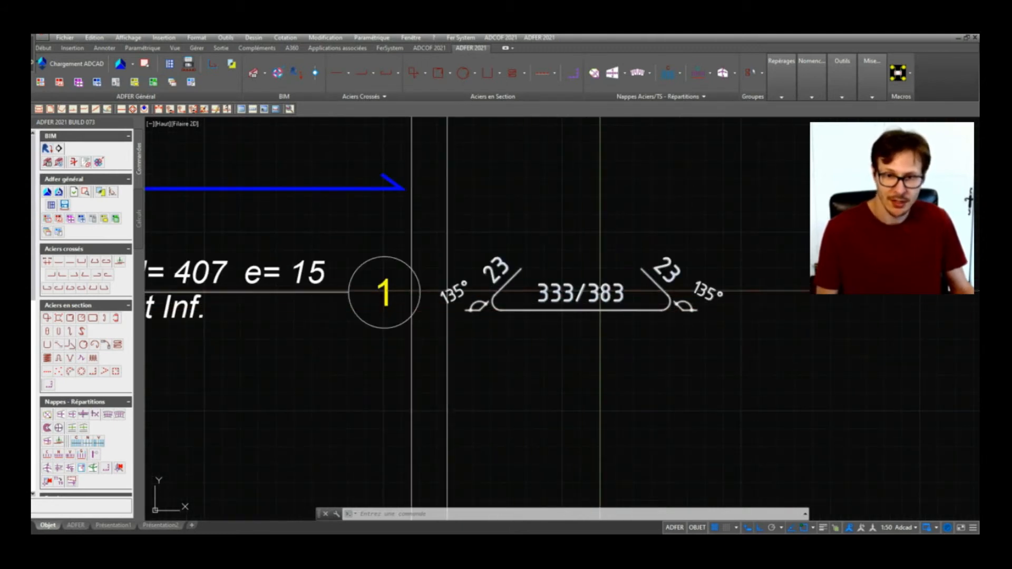
pyautogui.scroll(-5, 628, 317)
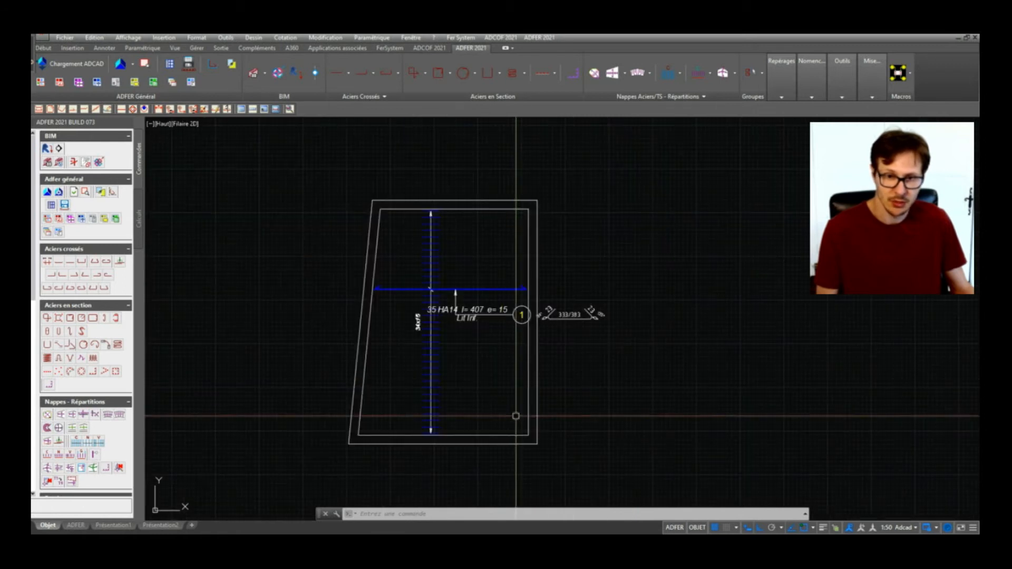
pyautogui.scroll(4, 549, 337)
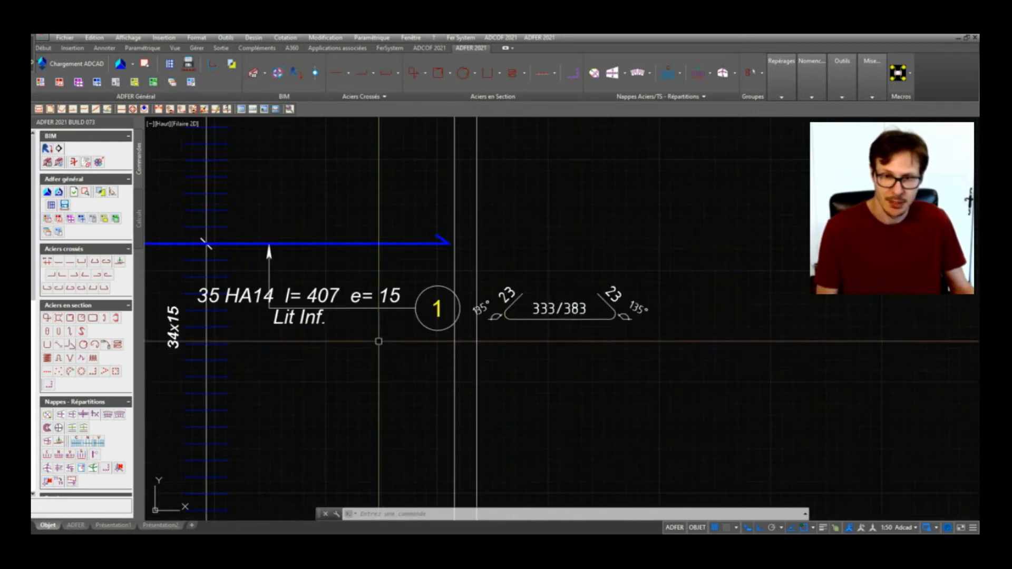
pyautogui.scroll(-5, 546, 333)
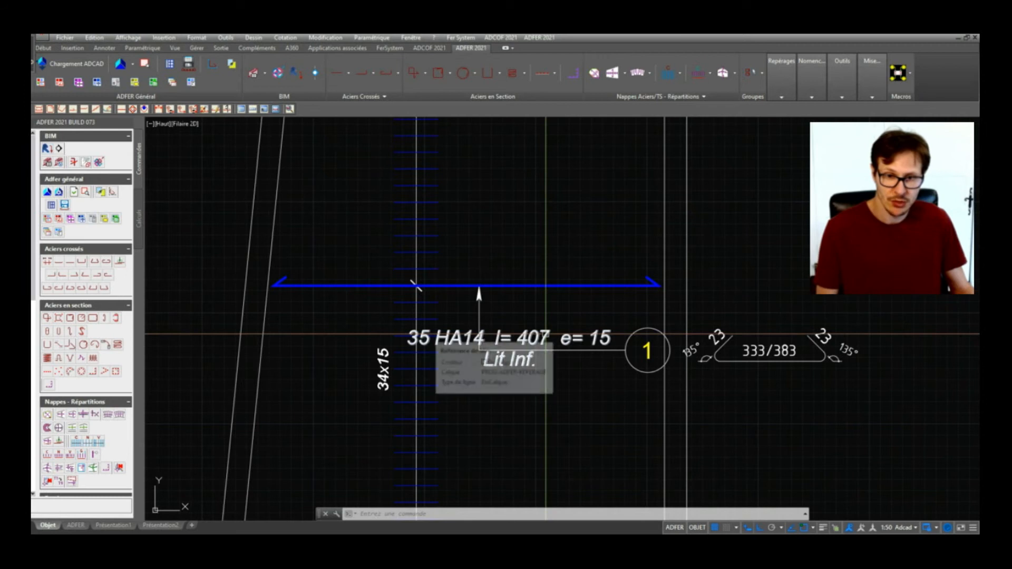
pyautogui.scroll(3, 556, 346)
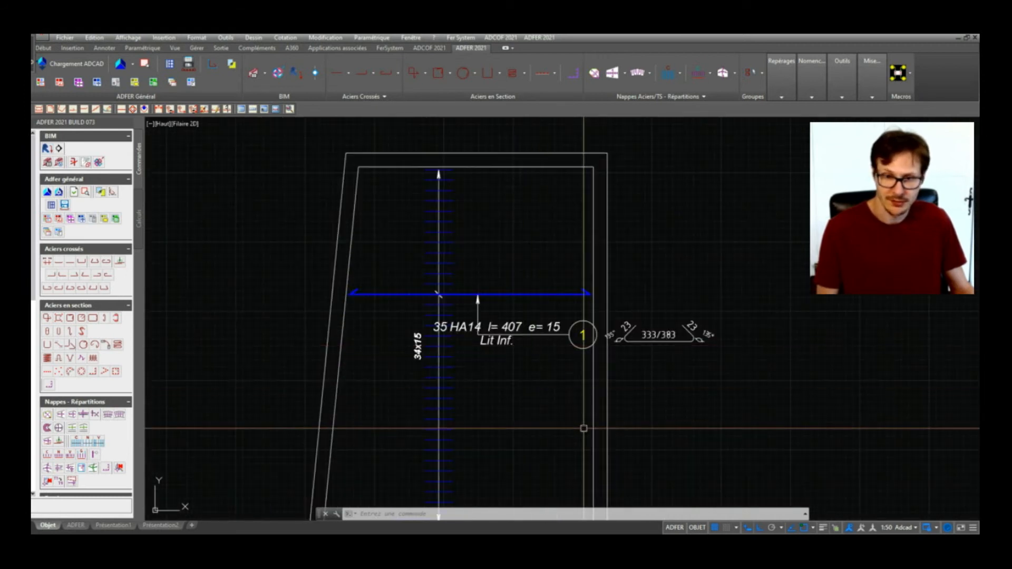
pyautogui.moveTo(584, 425); pyautogui.dragTo(531, 384, button='middle')
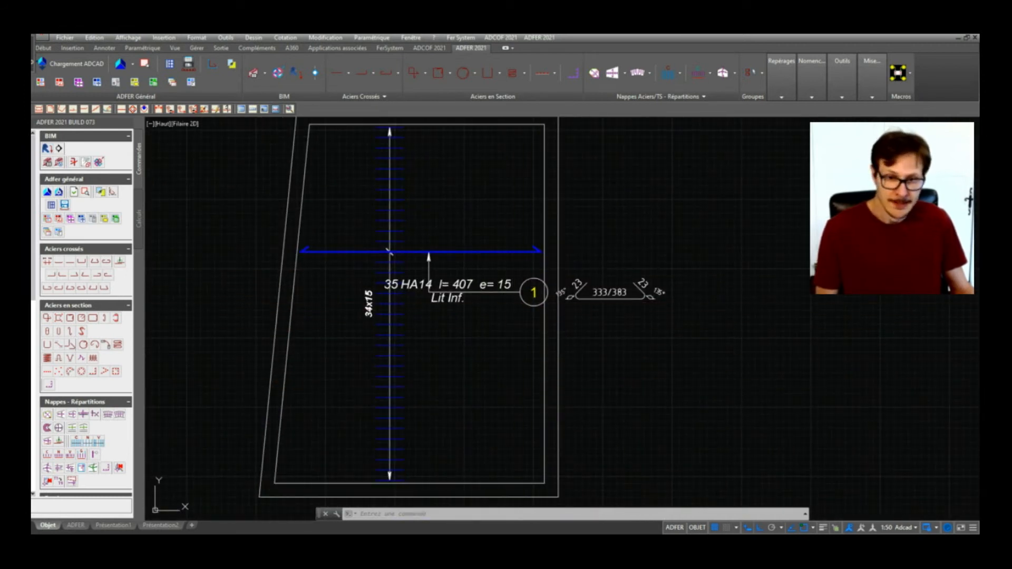
# Stretch the bar mark to the right so its bubble and bending diagram sit outside the slab's outer outline.
pyautogui.press('Return')
pyautogui.scroll(3, 552, 277)
pyautogui.click(550, 275)
pyautogui.click(432, 386)
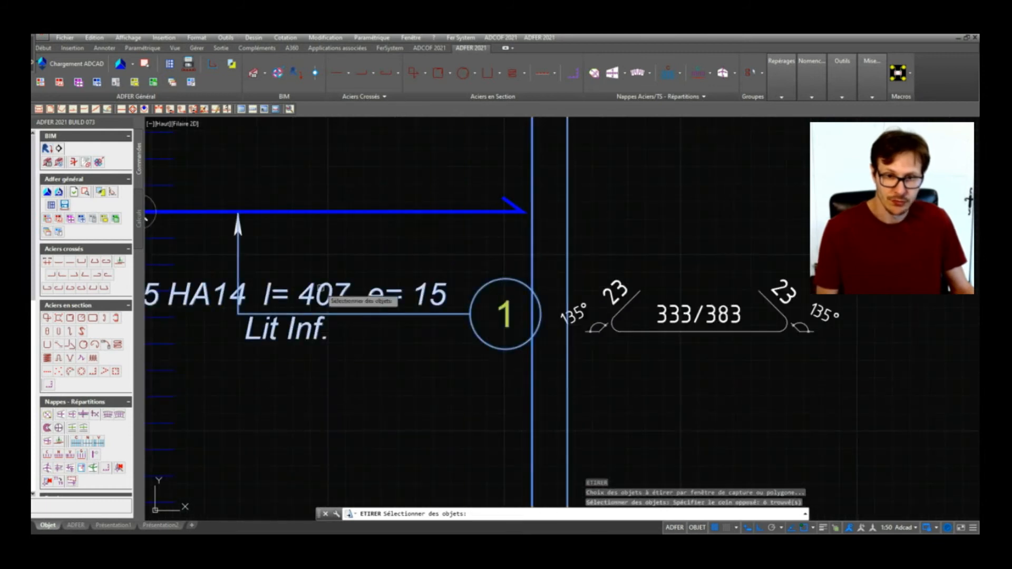
pyautogui.scroll(-3, 321, 288)
pyautogui.press('Return')
pyautogui.click(484, 363)
pyautogui.click(543, 363)
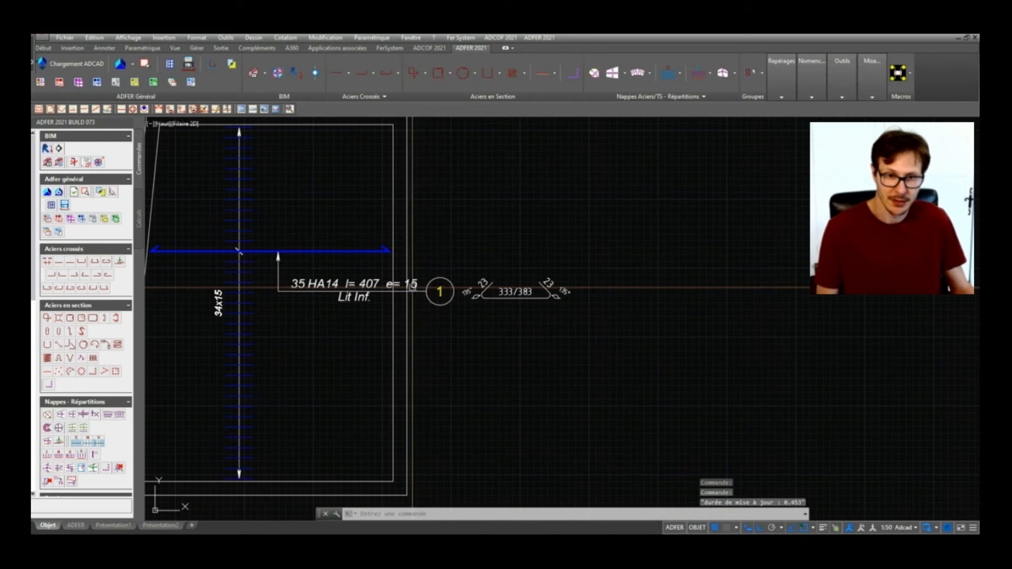
pyautogui.moveTo(448, 291); pyautogui.dragTo(495, 298, button='middle')
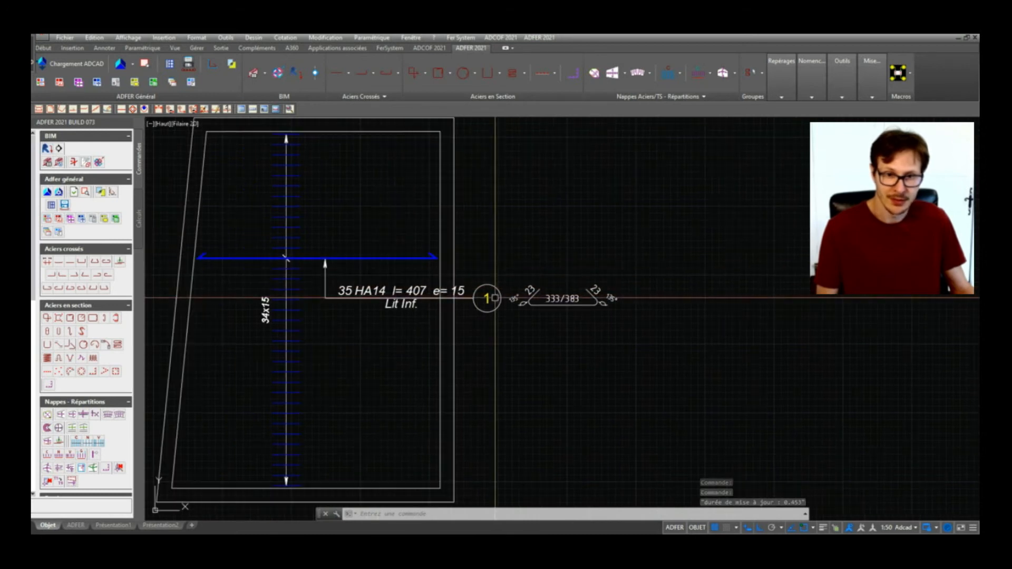
pyautogui.scroll(2, 548, 298)
pyautogui.click(571, 304)
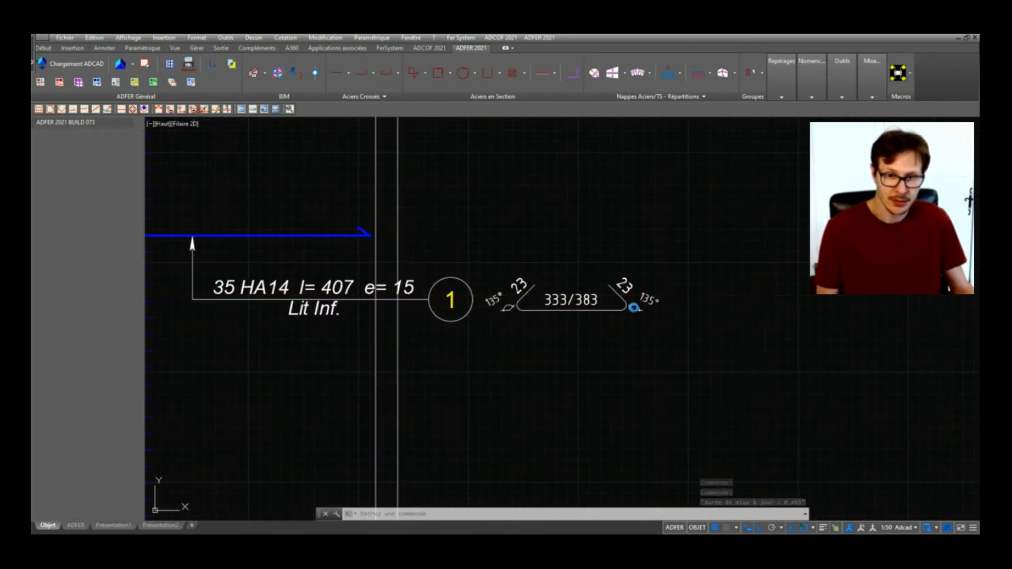
pyautogui.click(572, 300)
pyautogui.press('Escape')
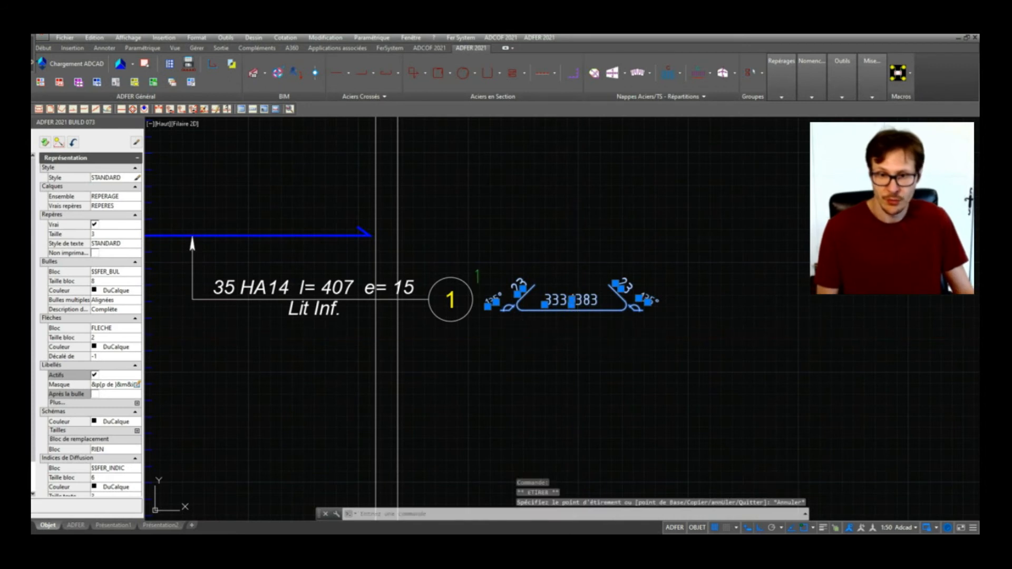
pyautogui.click(571, 304)
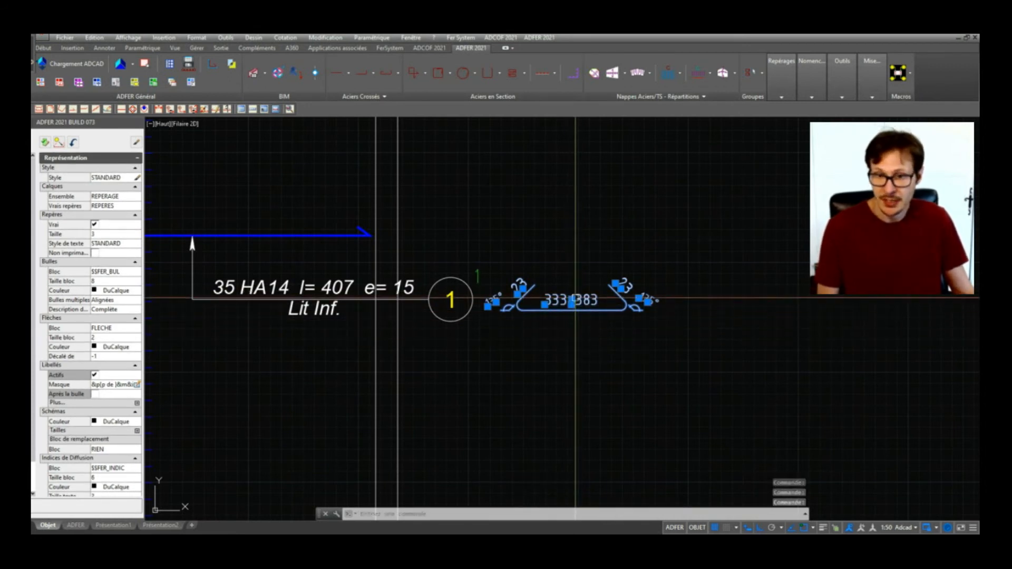
pyautogui.click(572, 300)
pyautogui.press('Escape')
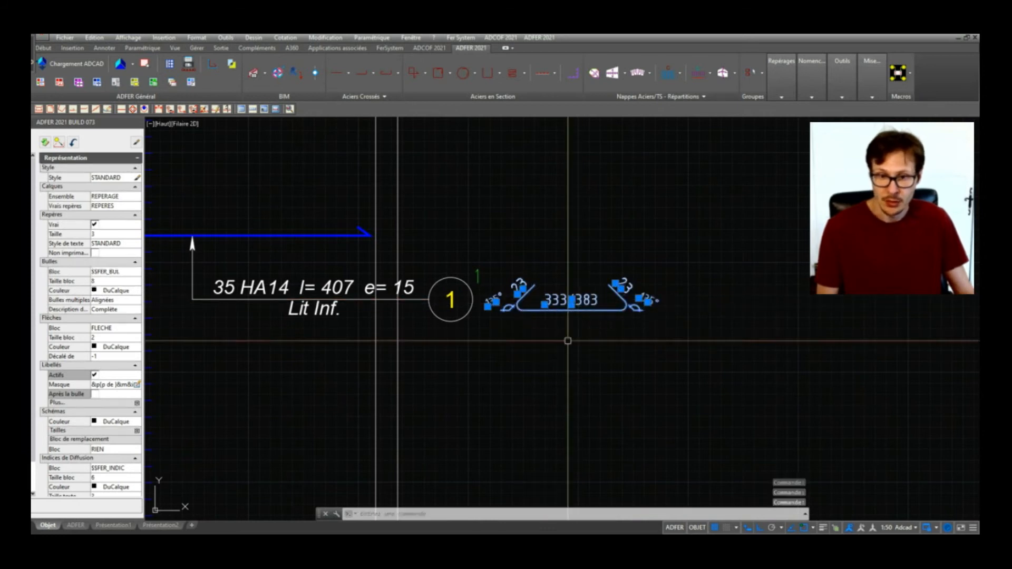
pyautogui.click(547, 304)
pyautogui.press('Escape')
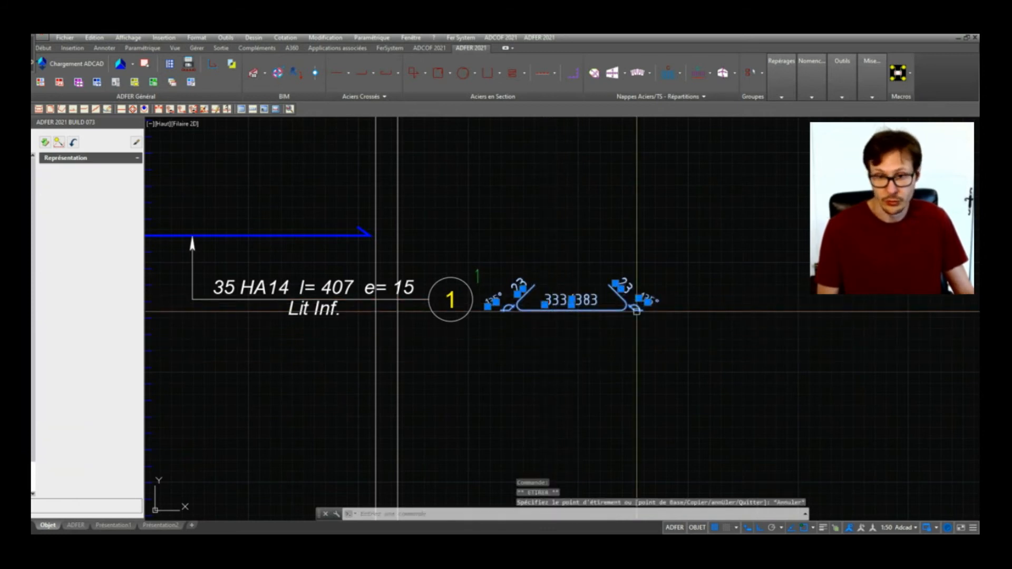
pyautogui.click(572, 300)
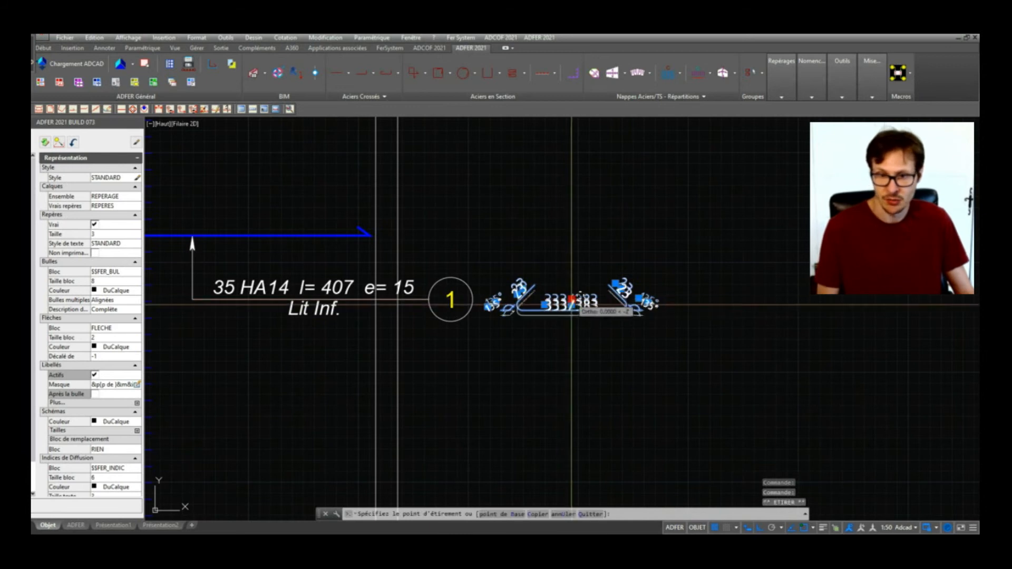
pyautogui.press('Escape')
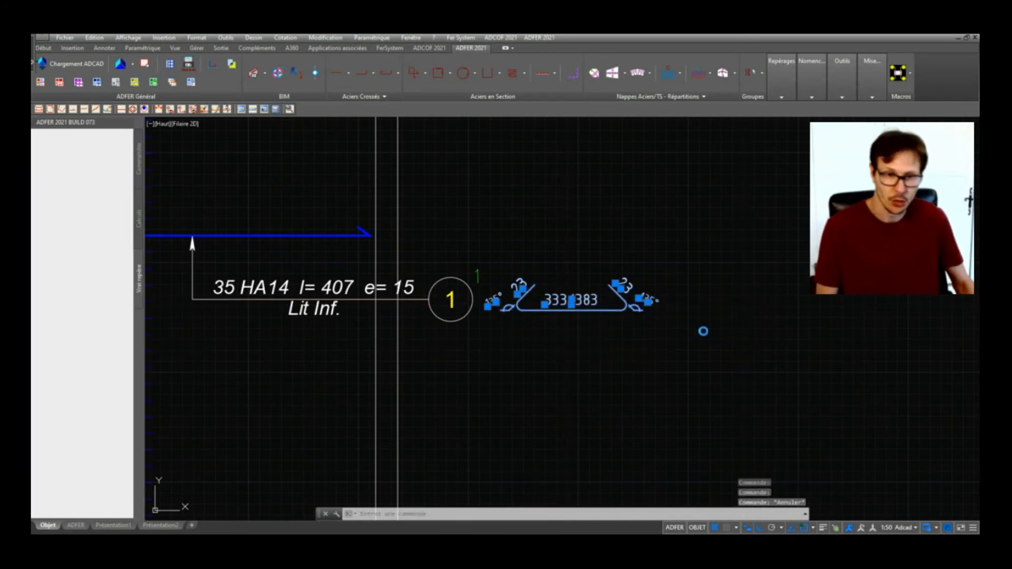
pyautogui.press('Escape')
# Shift the bar mark's label text slightly to the left along its leader line.
pyautogui.scroll(-2, 611, 302)
pyautogui.click(443, 292)
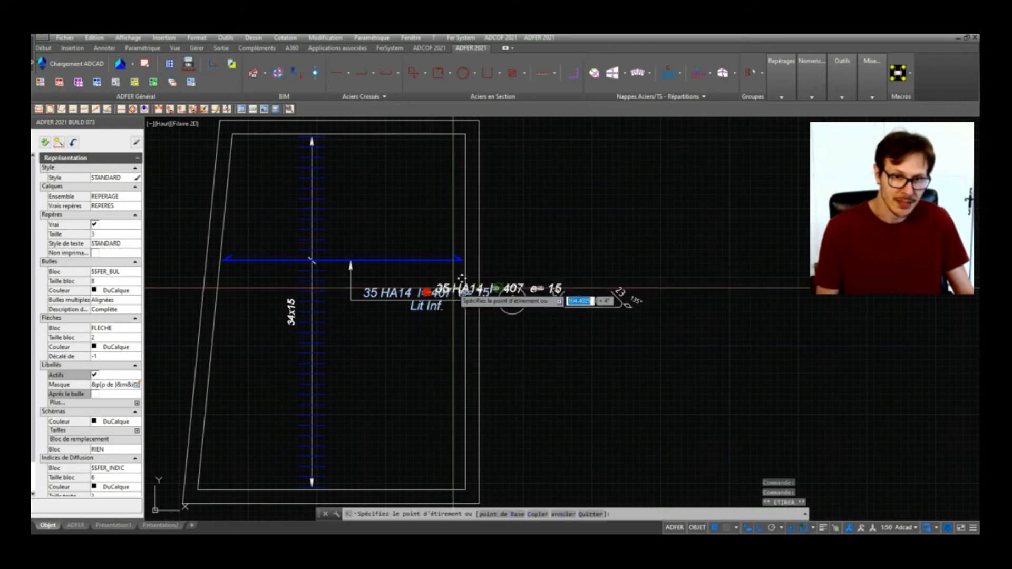
pyautogui.scroll(2, 444, 283)
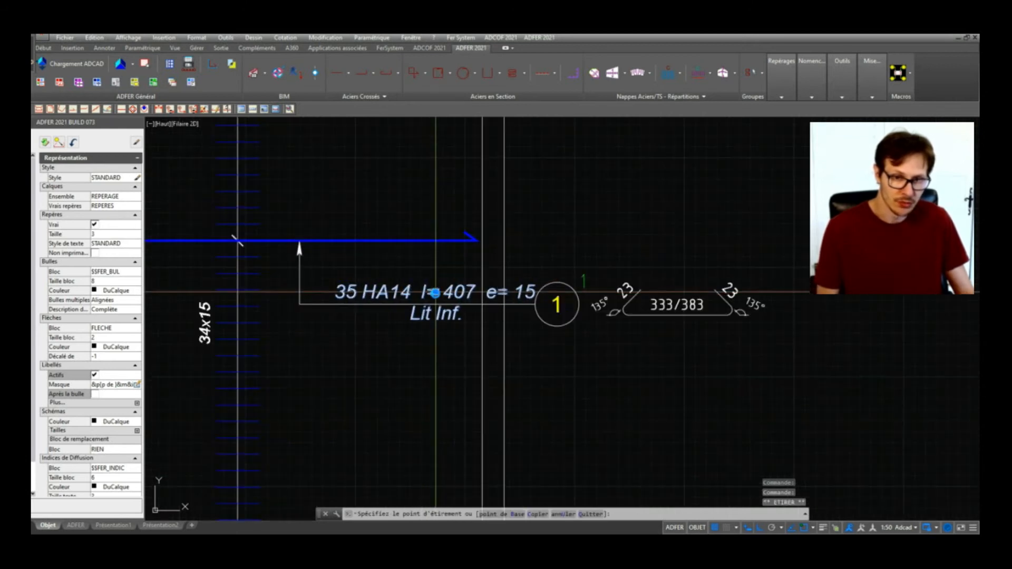
pyautogui.scroll(-2, 441, 293)
pyautogui.scroll(2, 495, 293)
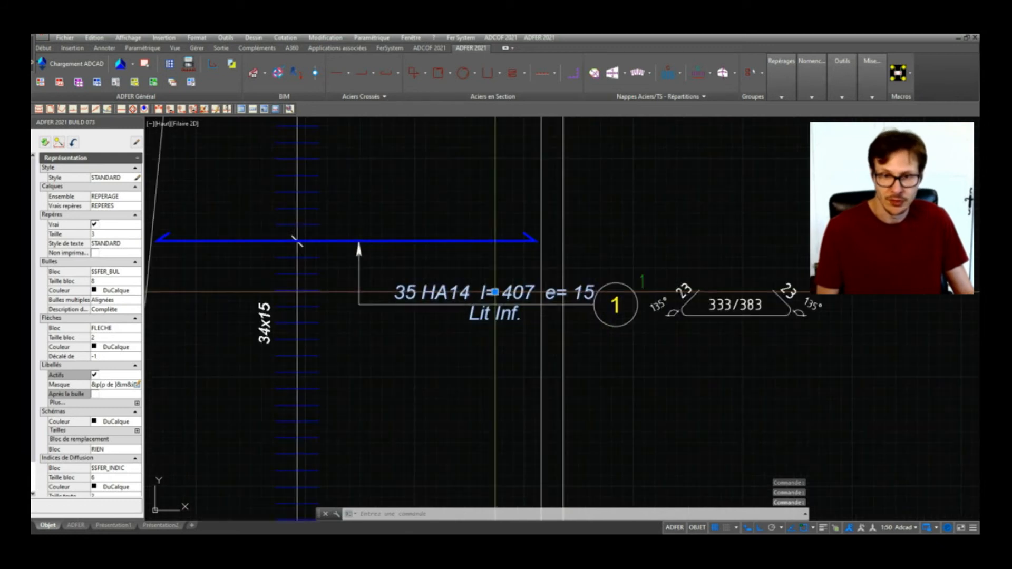
pyautogui.click(495, 291)
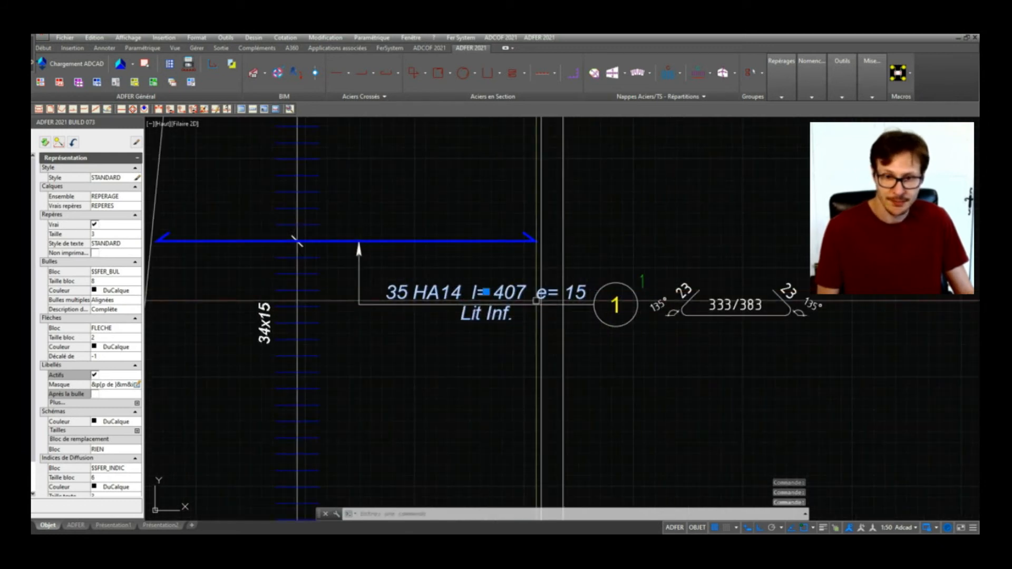
pyautogui.press('Escape')
# Stretch the mark's bubble and bending diagram slightly further to the right, leaving the label text in place.
pyautogui.write('et')
pyautogui.press('space')
pyautogui.click(661, 249)
pyautogui.click(611, 382)
pyautogui.press('space')
pyautogui.click(612, 383)
pyautogui.scroll(-2, 553, 320)
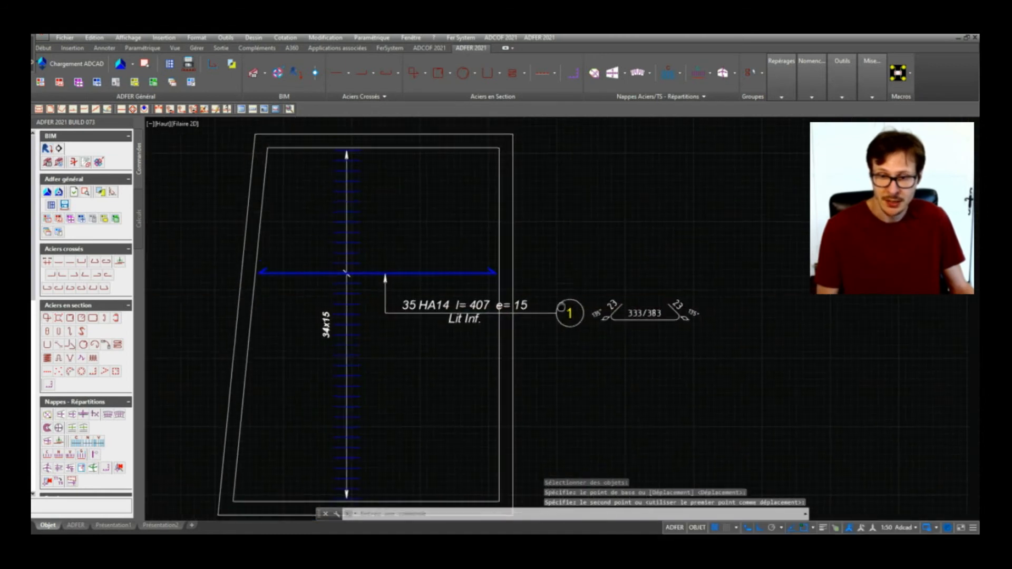
pyautogui.click(600, 370)
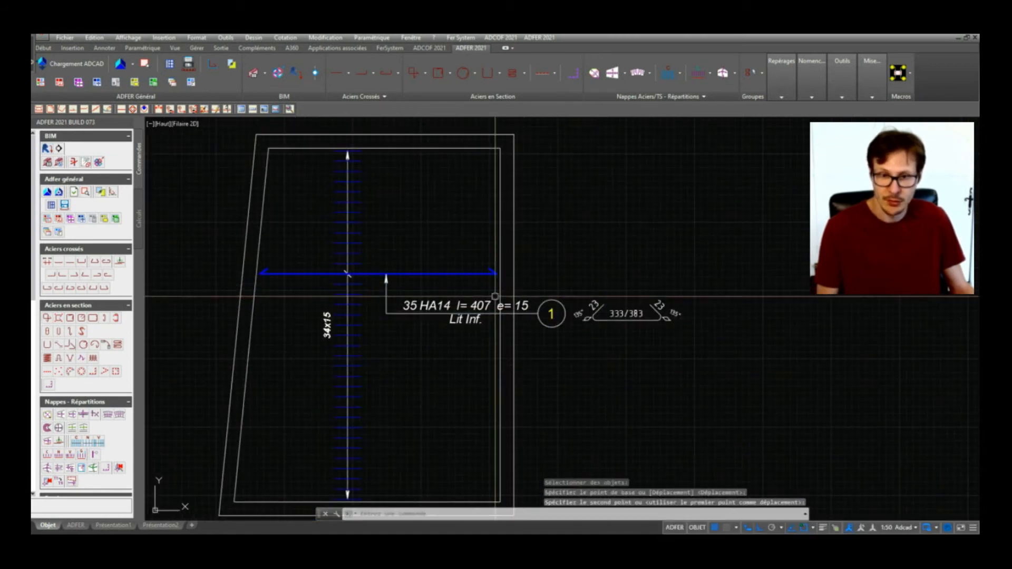
pyautogui.press('space')
pyautogui.click(561, 276)
pyautogui.click(525, 351)
pyautogui.press('space')
pyautogui.click(547, 364)
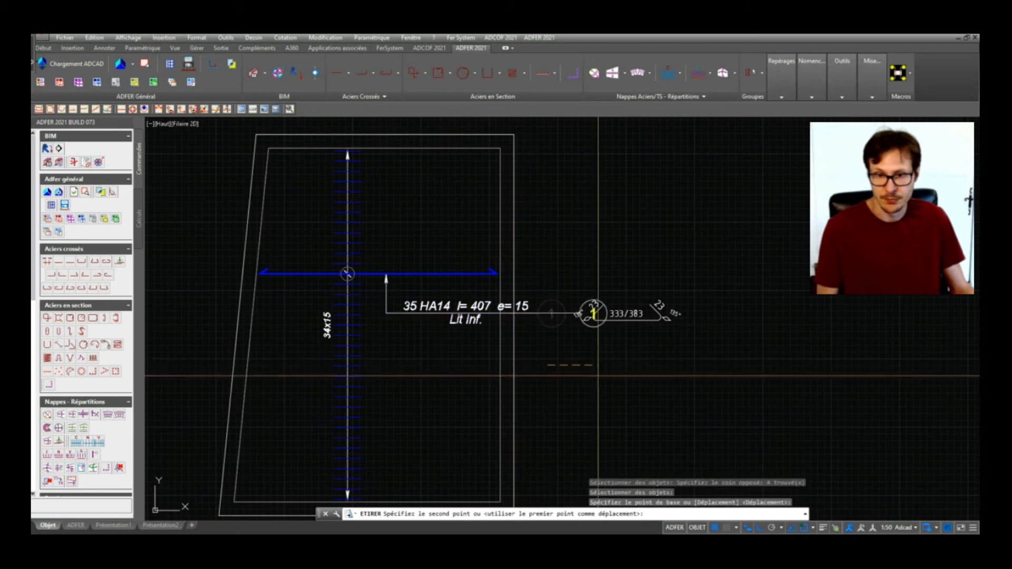
pyautogui.press('Escape')
pyautogui.press('Escape')
pyautogui.press('Escape')
# Copy the wall crossing the upper rectangle straight down onto the copied rectangle, using the rectangles' lower right corners as reference points.
pyautogui.moveTo(436, 366); pyautogui.dragTo(444, 359, button='middle')
pyautogui.scroll(-2, 501, 309)
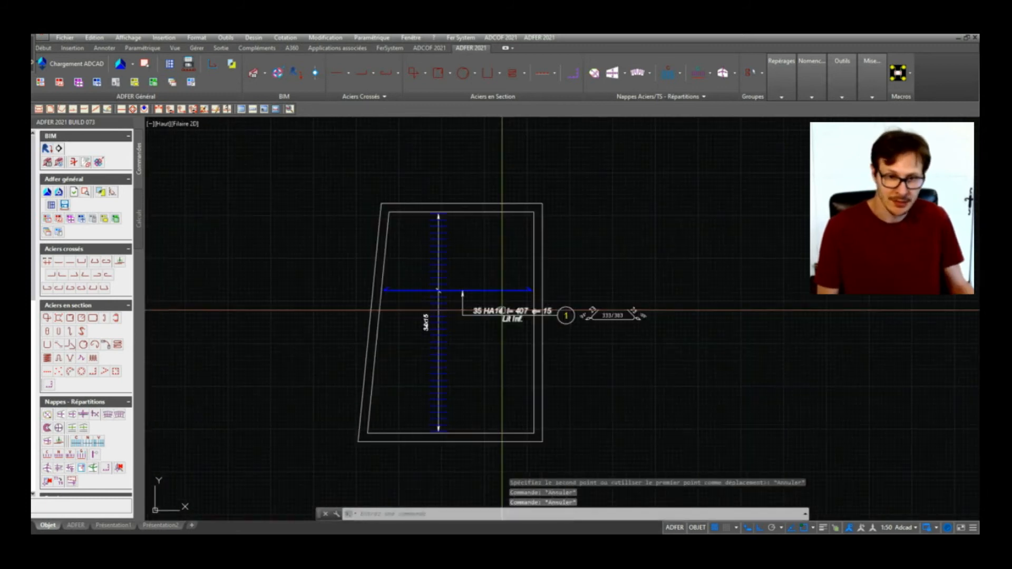
pyautogui.scroll(-2, 316, 271)
pyautogui.moveTo(701, 304); pyautogui.dragTo(574, 291, button='middle')
pyautogui.scroll(-3, 583, 292)
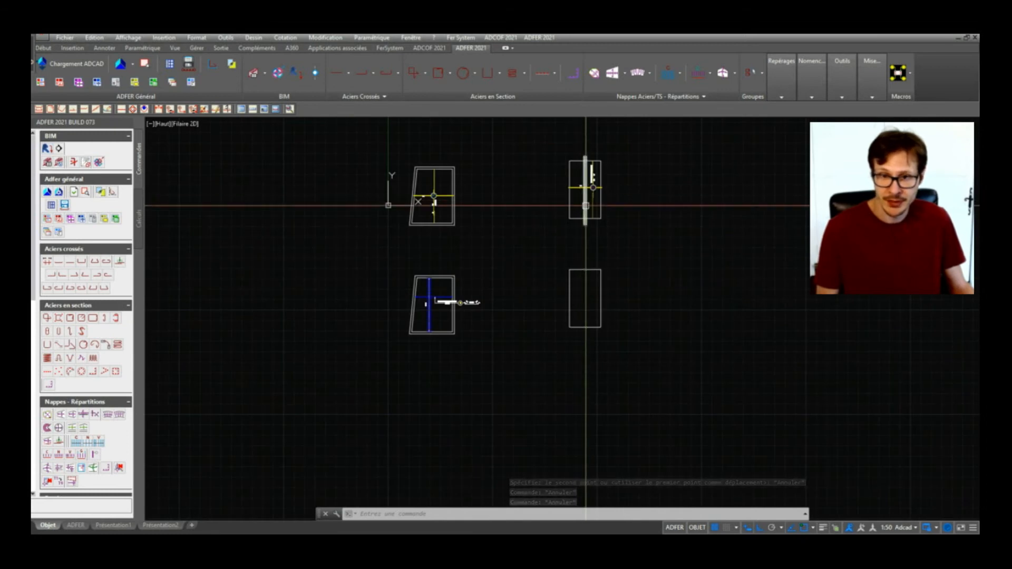
pyautogui.click(585, 205)
pyautogui.write('co')
pyautogui.press('space')
pyautogui.click(599, 220)
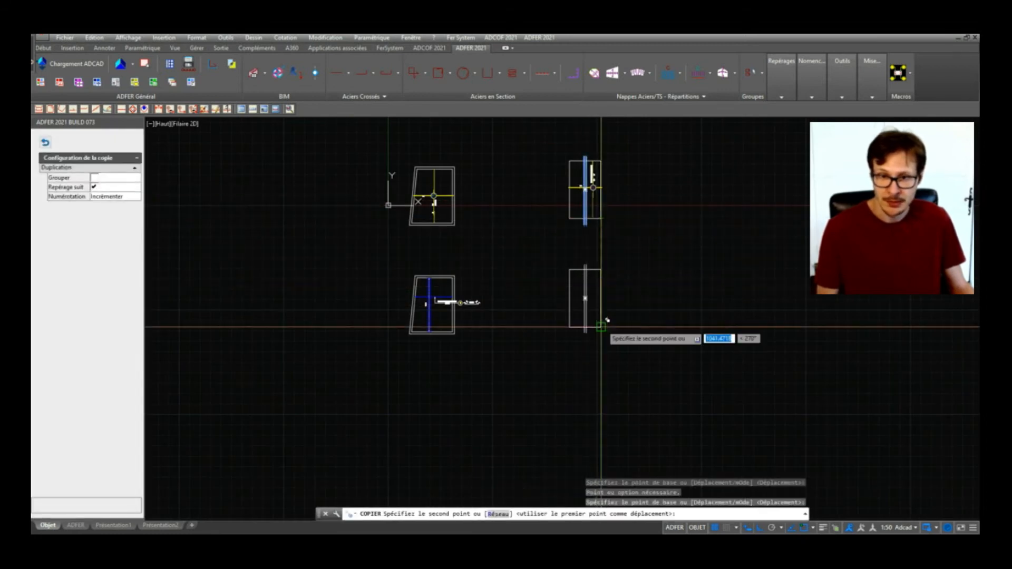
pyautogui.click(603, 327)
pyautogui.press('space')
pyautogui.scroll(6, 608, 324)
pyautogui.moveTo(573, 286); pyautogui.dragTo(570, 389, button='middle')
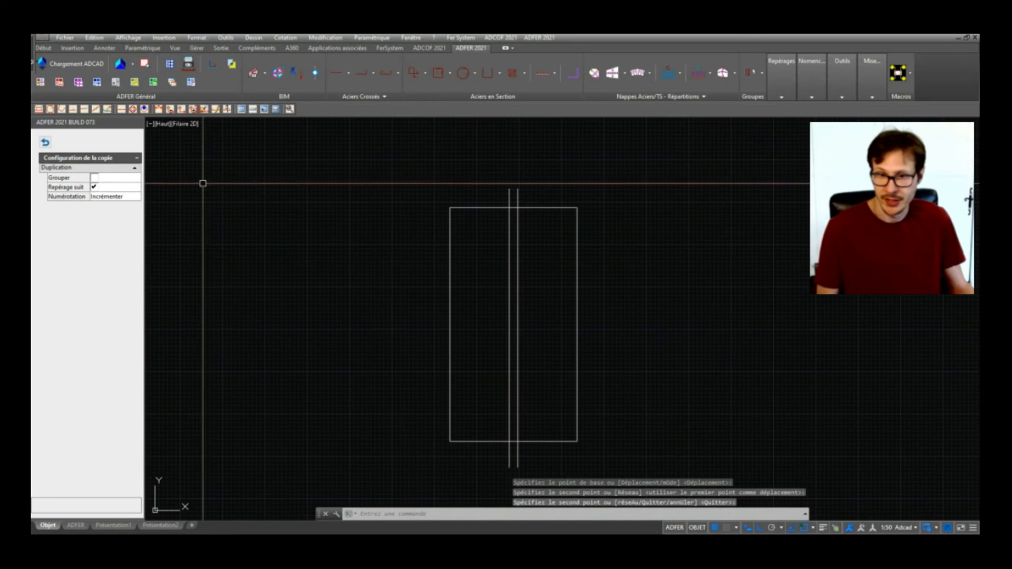
# Start a steel bar layer positioned as the second (upper) layer, with straight anchorages at both supports.
pyautogui.click(43, 143)
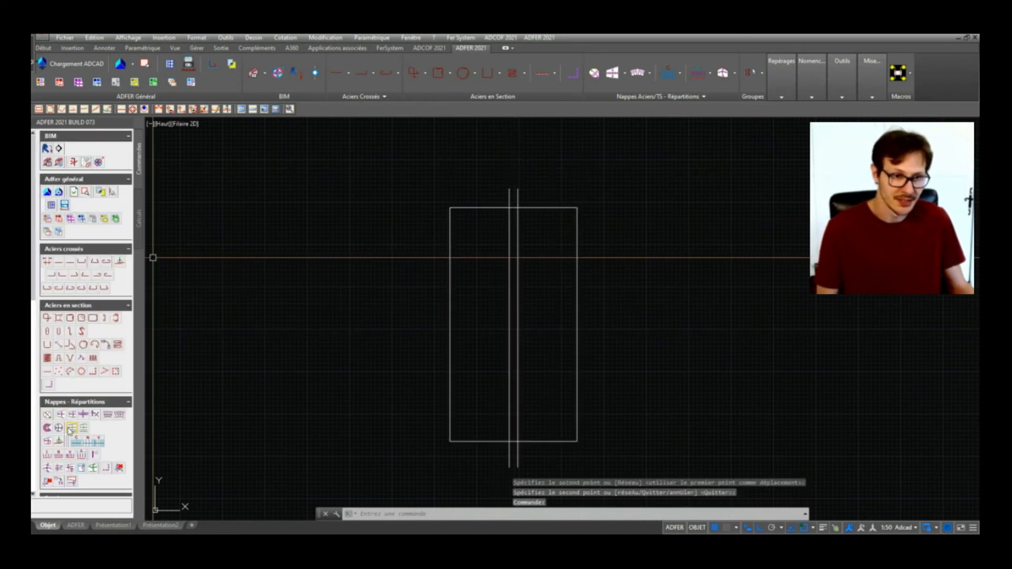
pyautogui.click(49, 415)
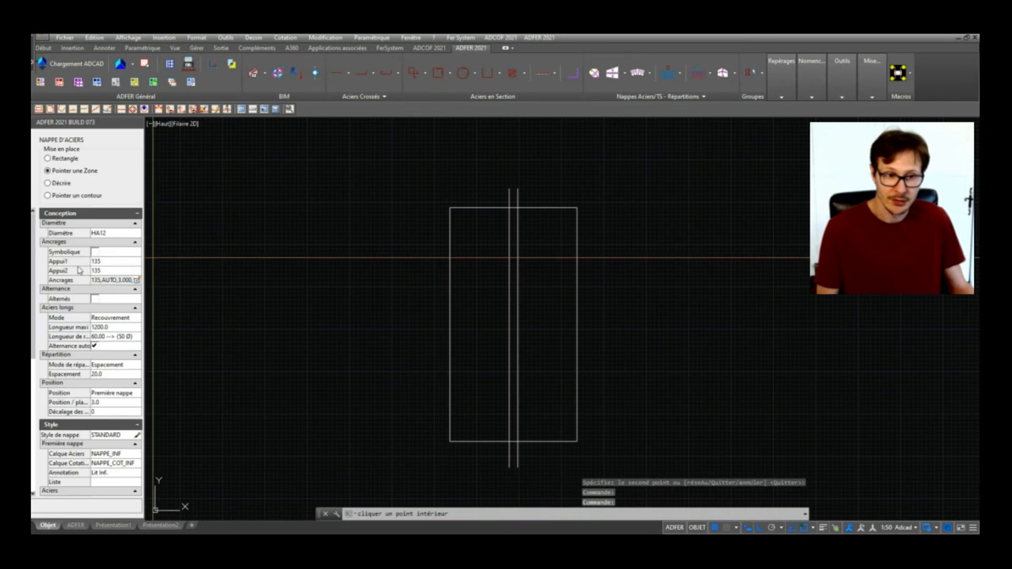
pyautogui.click(117, 398)
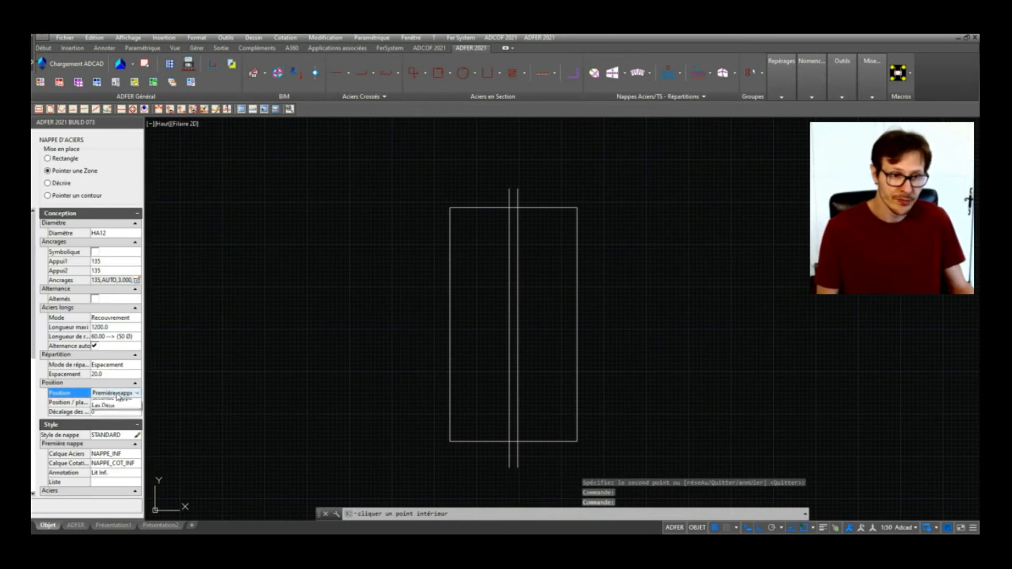
pyautogui.click(120, 411)
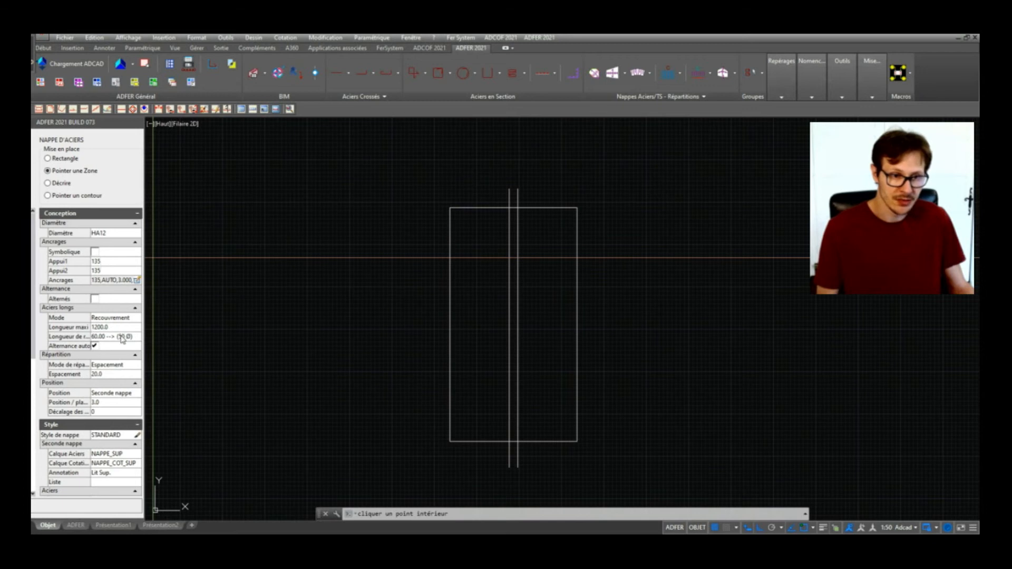
pyautogui.click(138, 281)
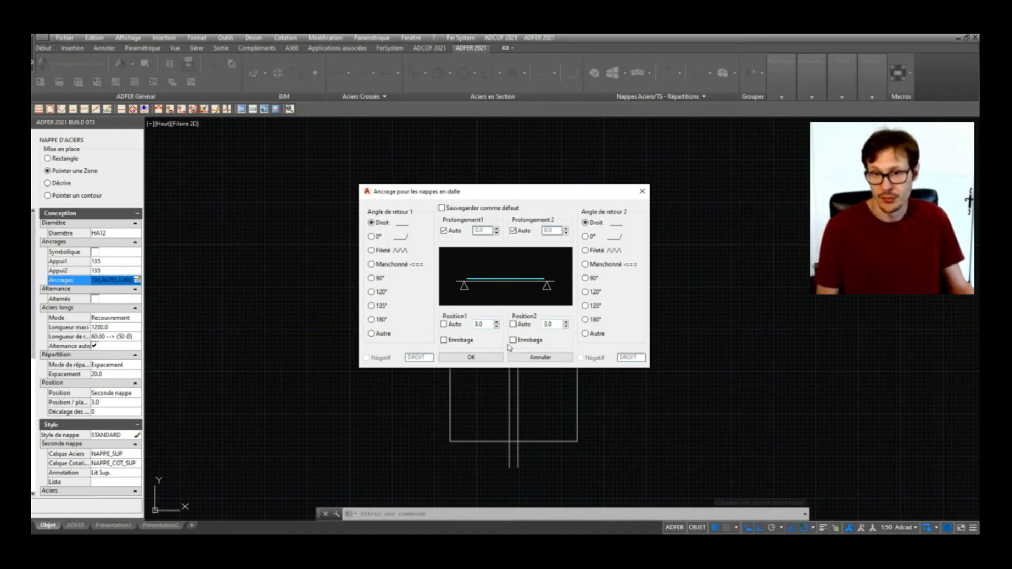
pyautogui.click(471, 358)
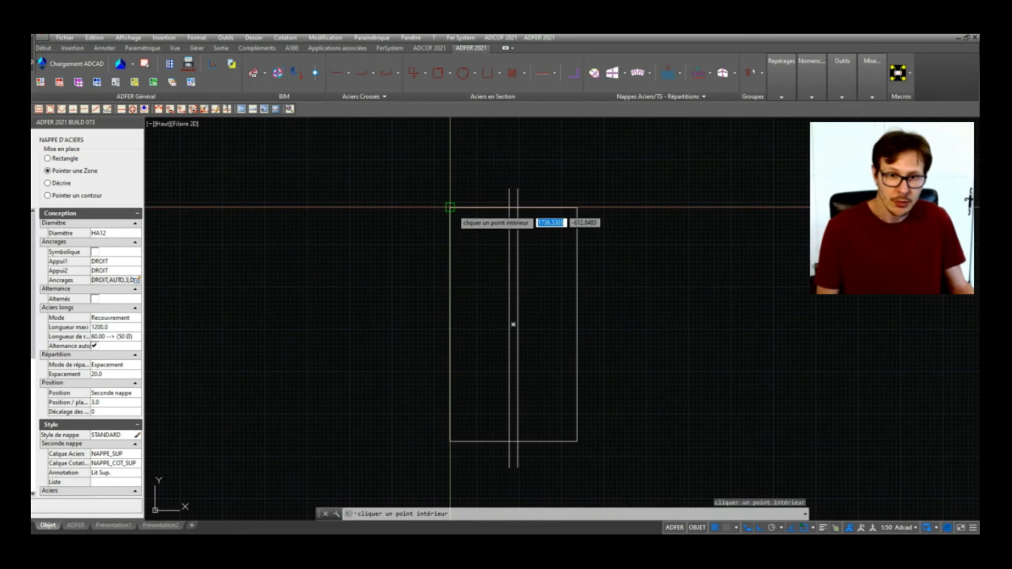
# Place the bar layer by rectangle over the copied wall-crossed slab's opposite corners, with its distribution dimension just right of the wall.
pyautogui.click(69, 159)
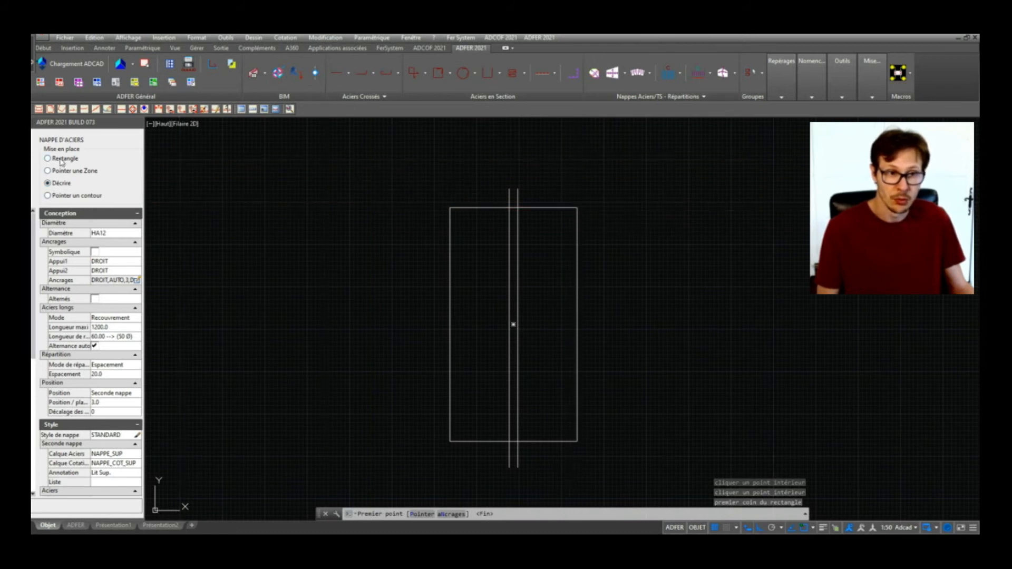
pyautogui.click(62, 160)
pyautogui.click(450, 208)
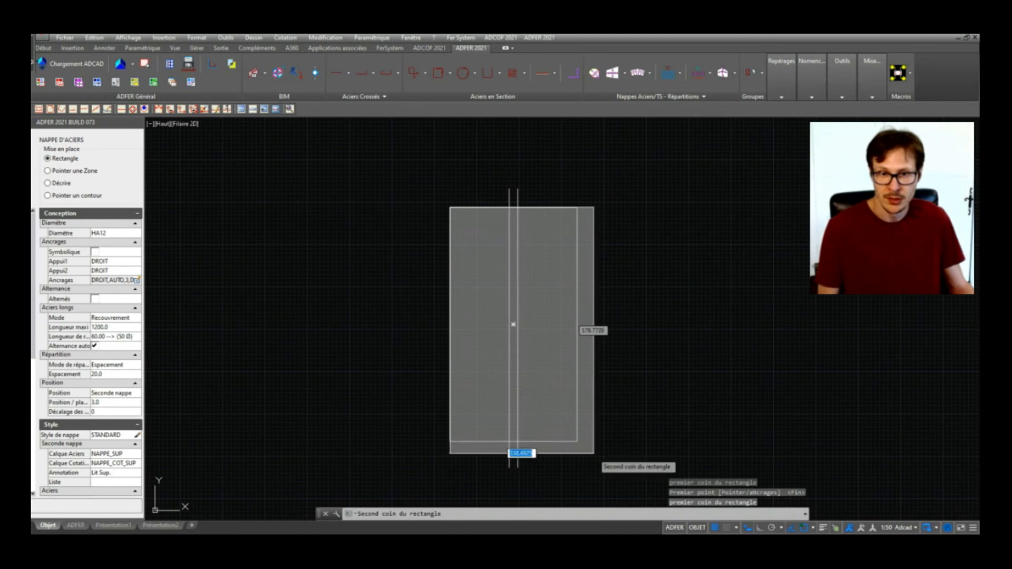
pyautogui.click(578, 442)
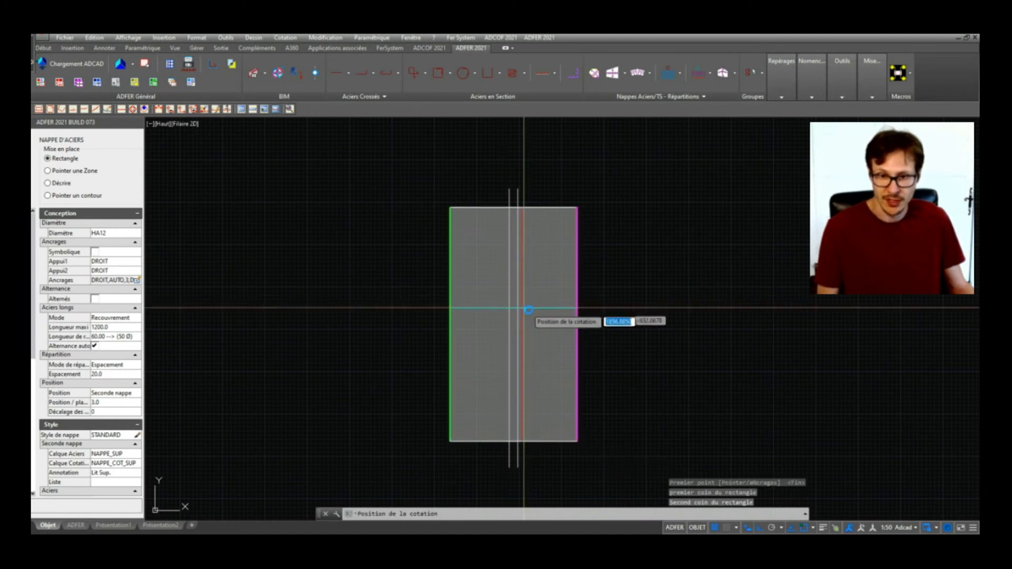
pyautogui.click(532, 312)
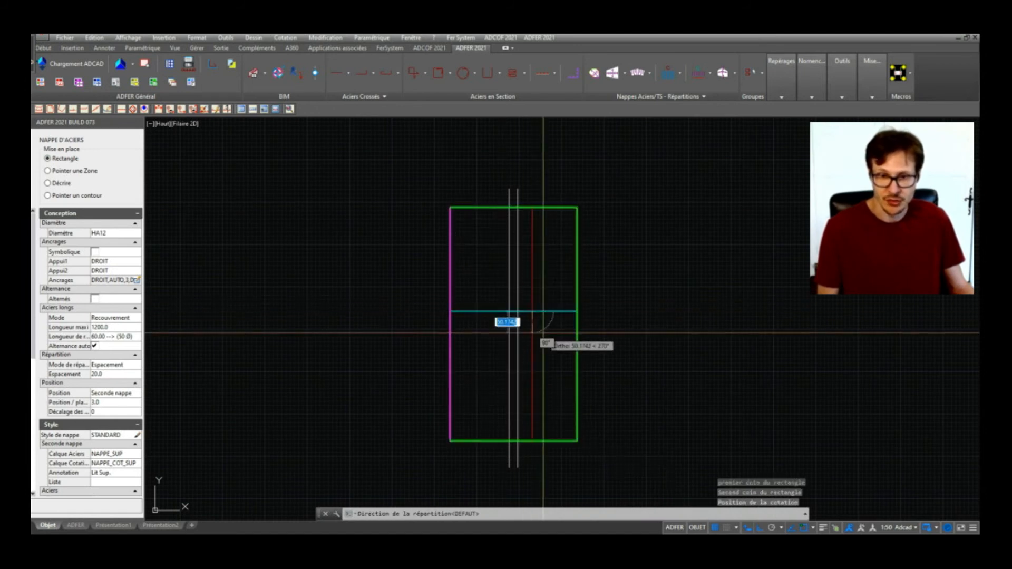
pyautogui.click(543, 333)
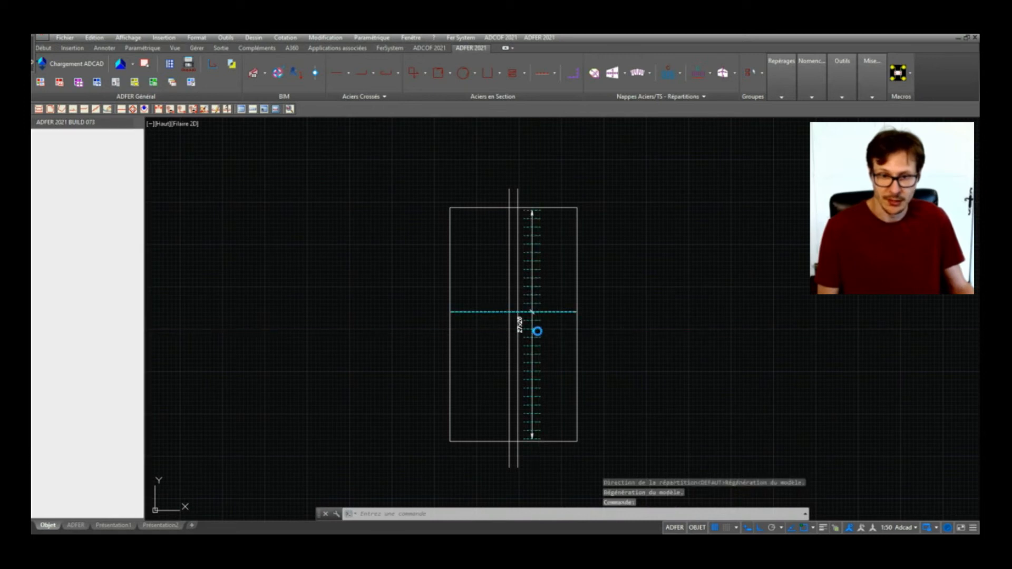
pyautogui.click(534, 332)
pyautogui.scroll(2, 534, 330)
pyautogui.moveTo(528, 320)
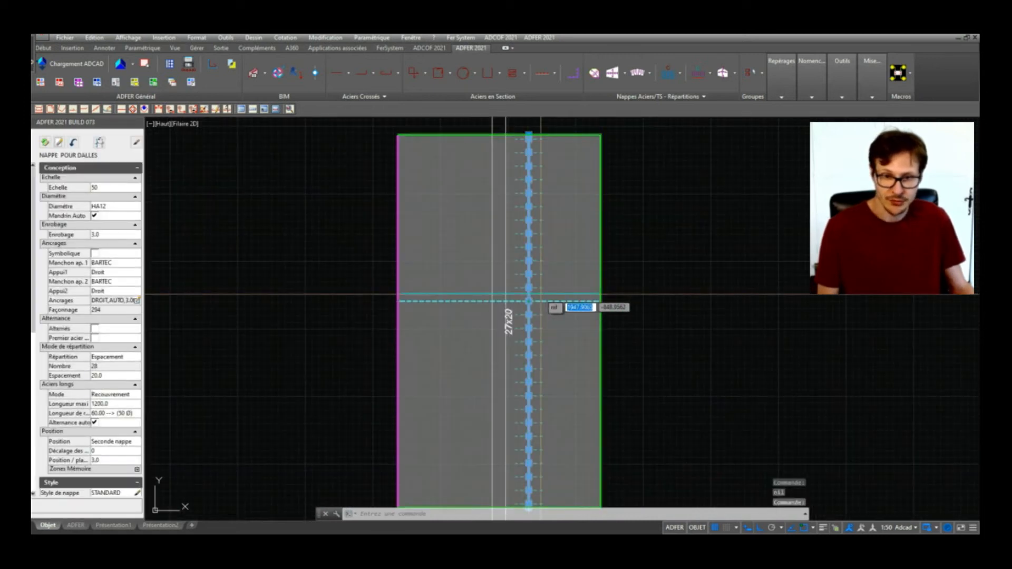
pyautogui.press('Escape')
# Label the upper bar layer with a bar mark whose bubble and bending diagram sit outside the slab's right edge.
pyautogui.scroll(-3, 443, 283)
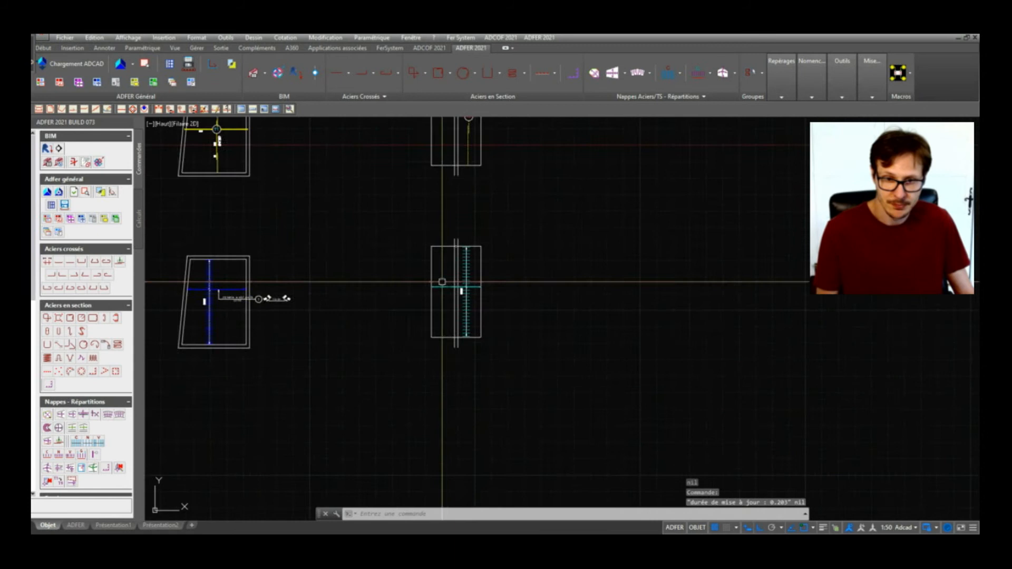
pyautogui.scroll(1, 474, 314)
pyautogui.scroll(-4, 106, 441)
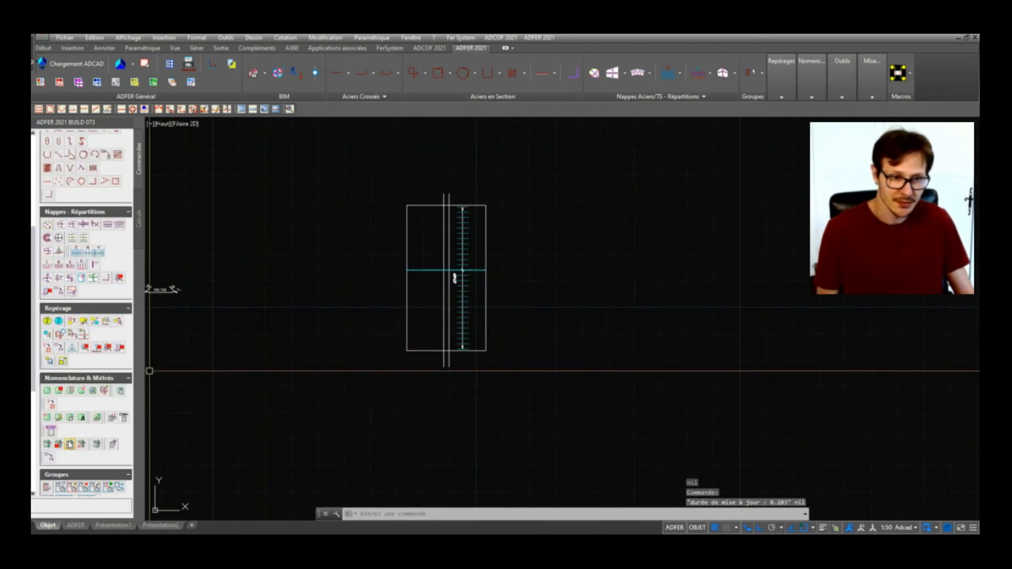
pyautogui.click(48, 322)
pyautogui.scroll(4, 463, 266)
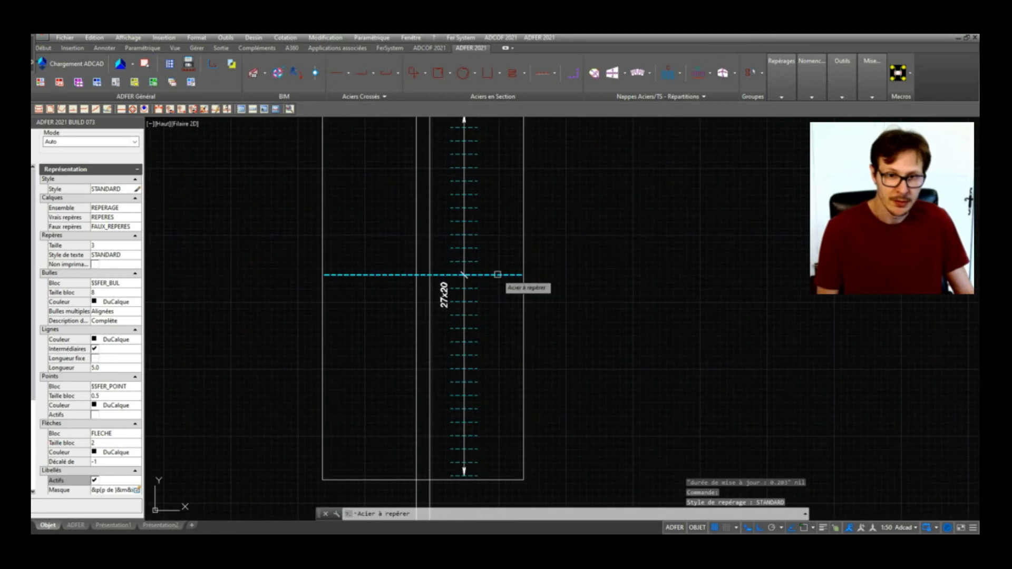
pyautogui.click(498, 274)
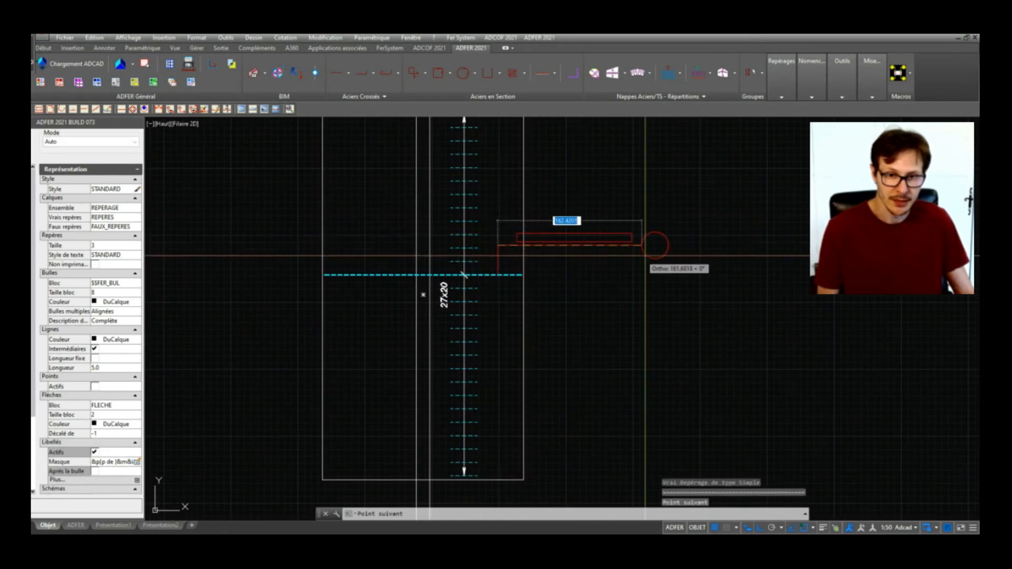
pyautogui.click(645, 254)
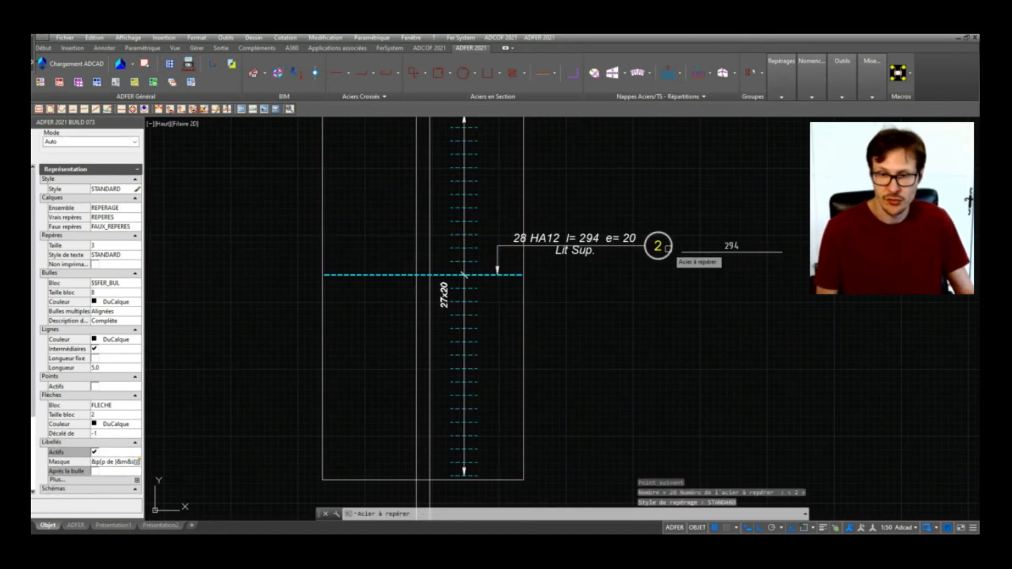
pyautogui.press('Return')
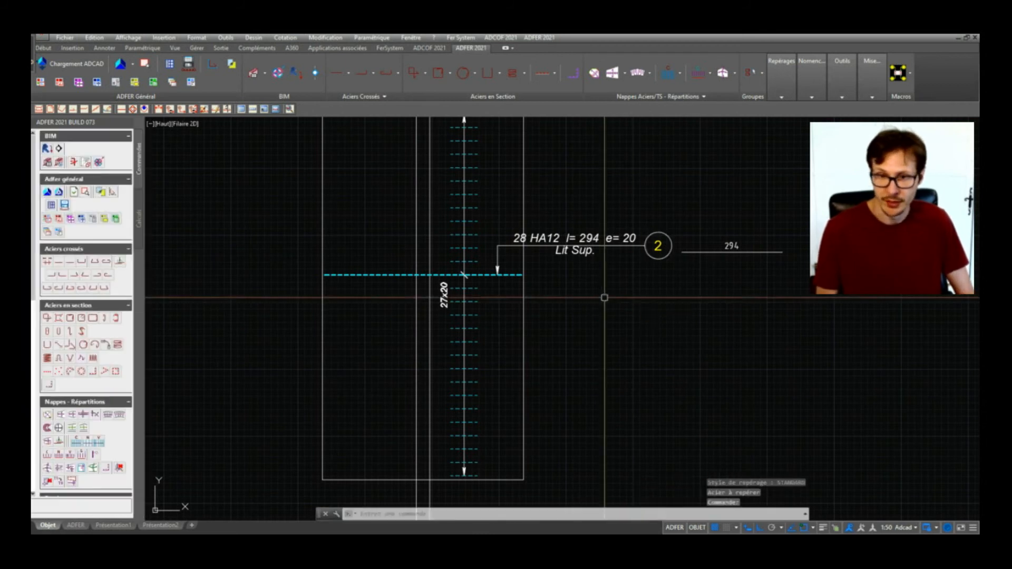
# Examine the upper bar layer together with its mark text, bubble and bending diagram.
pyautogui.moveTo(613, 289); pyautogui.dragTo(574, 342, button='middle')
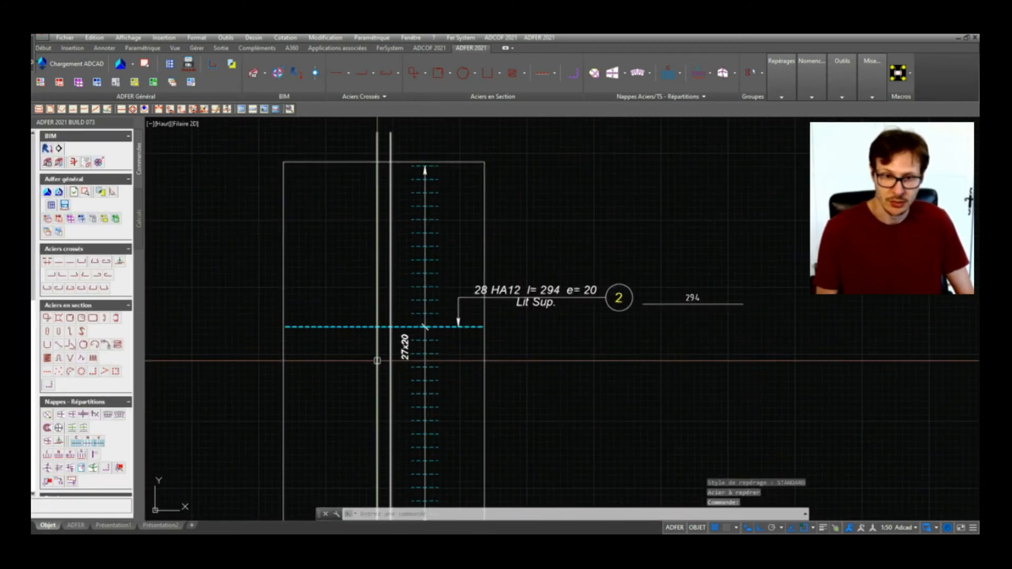
pyautogui.scroll(2, 377, 357)
pyautogui.scroll(-2, 414, 353)
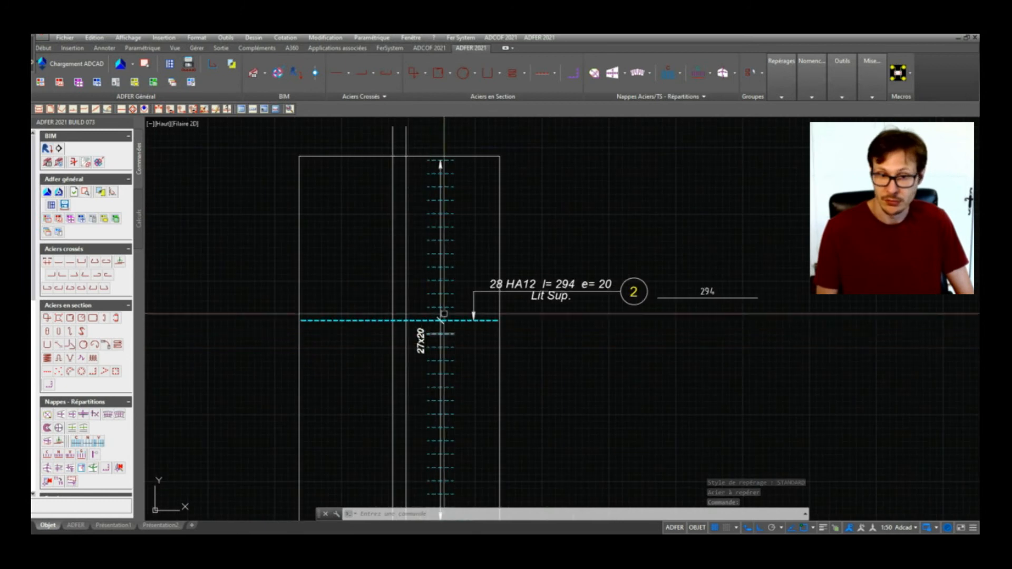
pyautogui.moveTo(577, 306); pyautogui.dragTo(580, 320, button='middle')
pyautogui.moveTo(536, 354); pyautogui.dragTo(529, 338, button='middle')
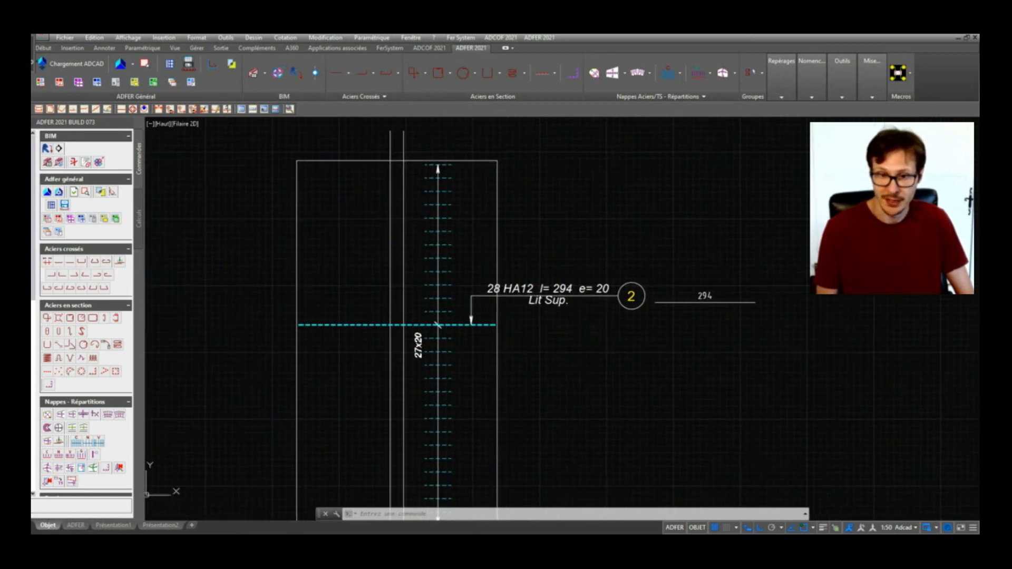
pyautogui.moveTo(604, 357); pyautogui.dragTo(603, 324, button='middle')
pyautogui.scroll(2, 577, 247)
pyautogui.scroll(2, 578, 248)
pyautogui.moveTo(908, 368); pyautogui.dragTo(798, 362, button='middle')
pyautogui.scroll(-2, 702, 281)
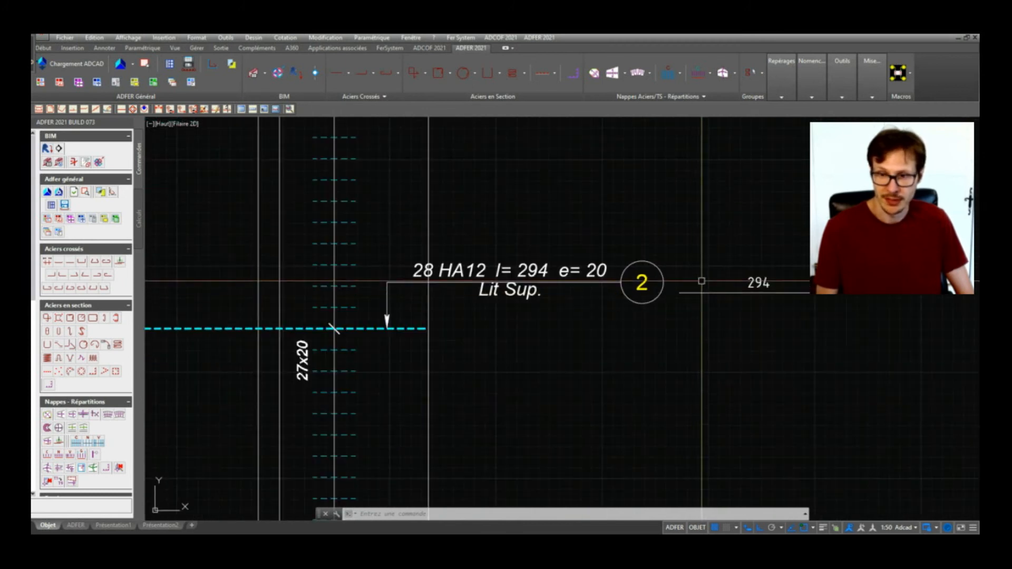
pyautogui.scroll(-2, 594, 288)
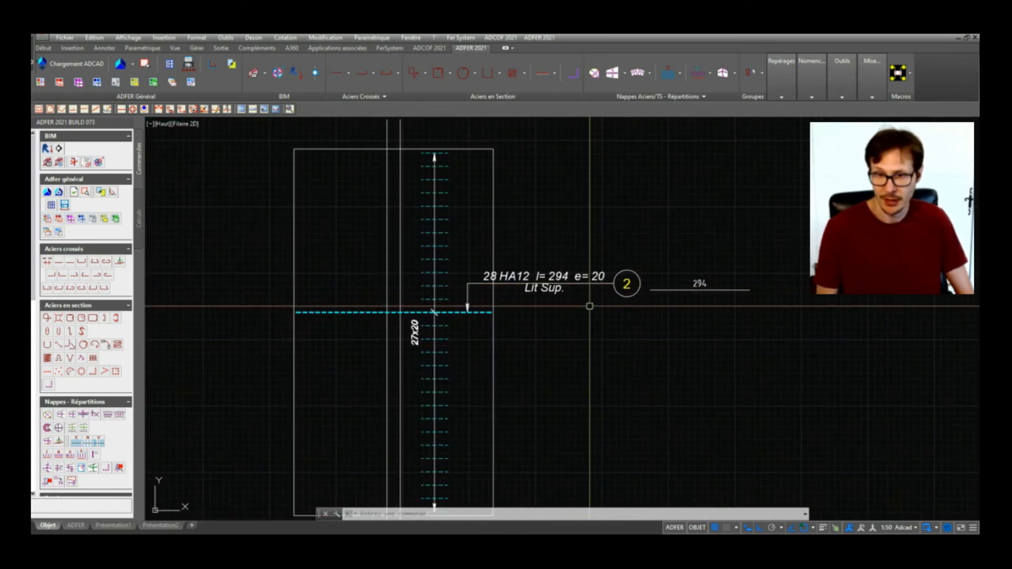
# Set the upper bar layer's spacing to 25 and apply the change to the layer and its mark.
pyautogui.click(435, 288)
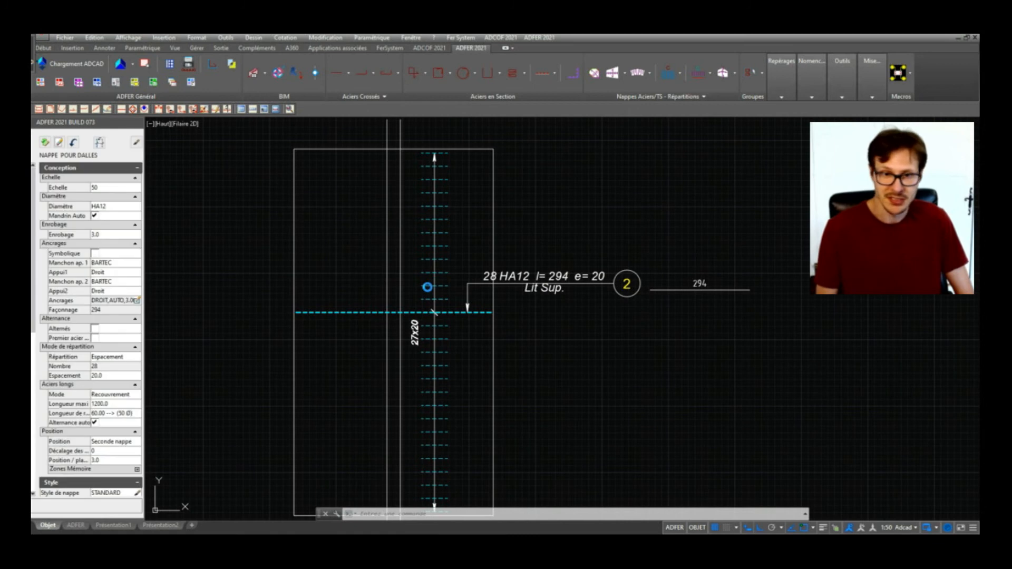
pyautogui.click(113, 375)
pyautogui.write('2')
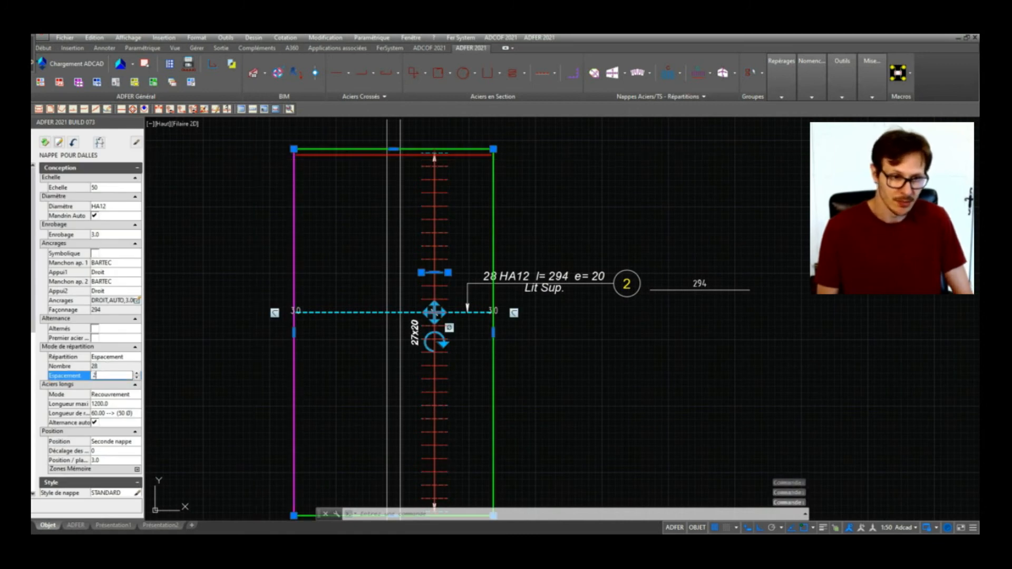
pyautogui.write('5')
pyautogui.press('Return')
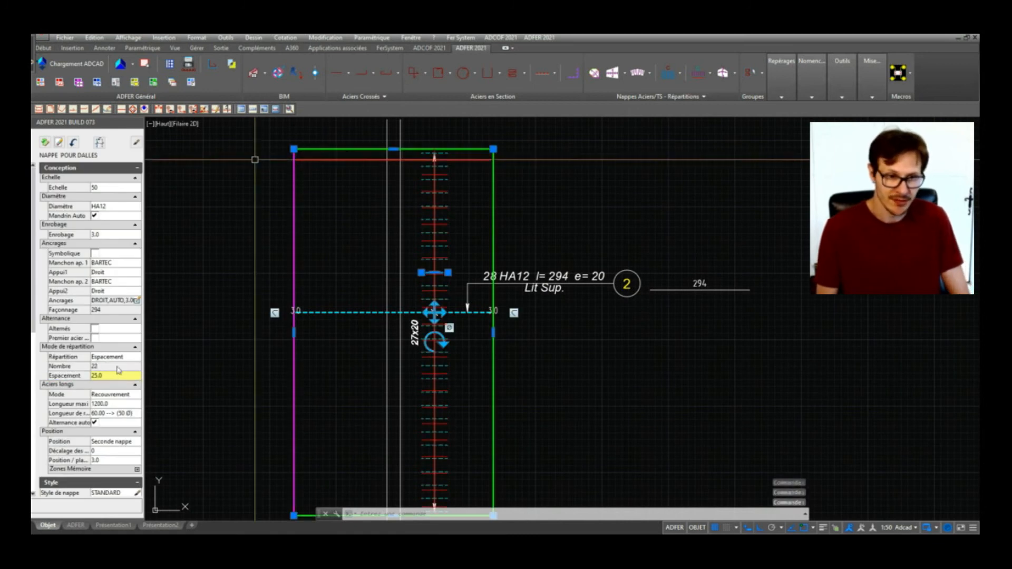
pyautogui.click(46, 142)
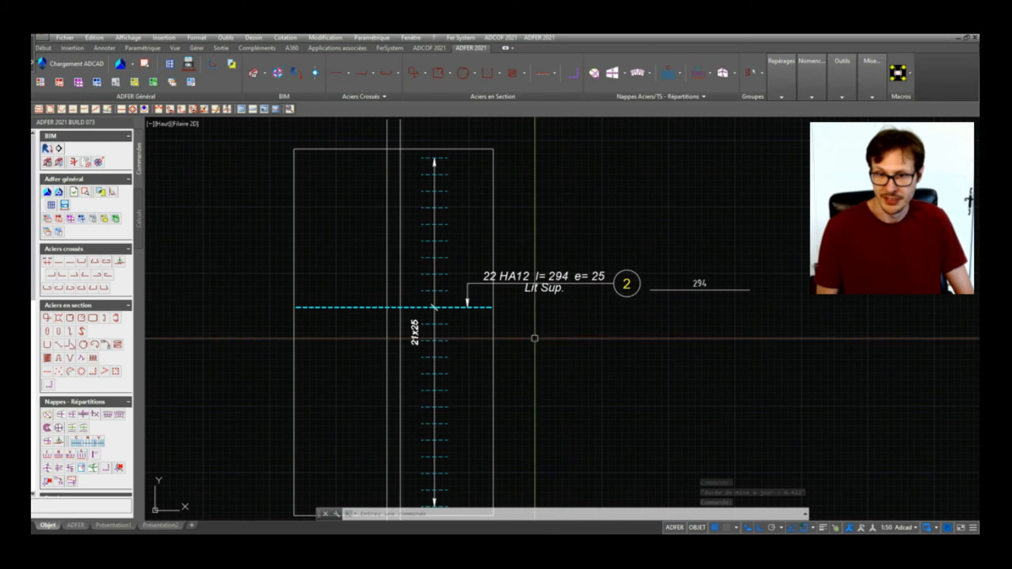
# Review the welded mesh and steel bar layers across all four slab outlines.
pyautogui.moveTo(534, 338); pyautogui.dragTo(613, 296, button='middle')
pyautogui.scroll(-2, 552, 339)
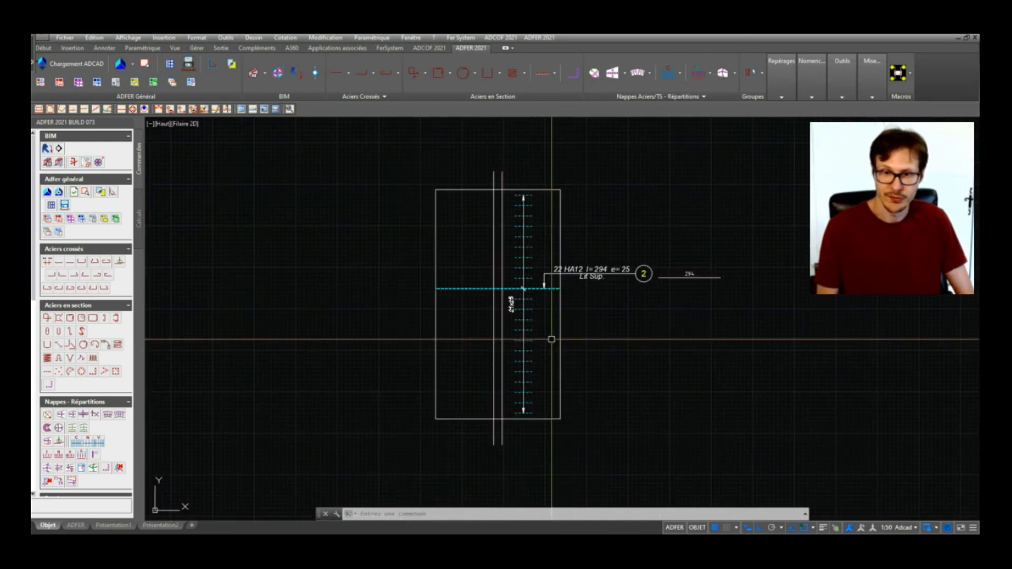
pyautogui.scroll(-2, 586, 274)
pyautogui.moveTo(588, 269); pyautogui.dragTo(718, 396, button='middle')
pyautogui.scroll(-2, 706, 377)
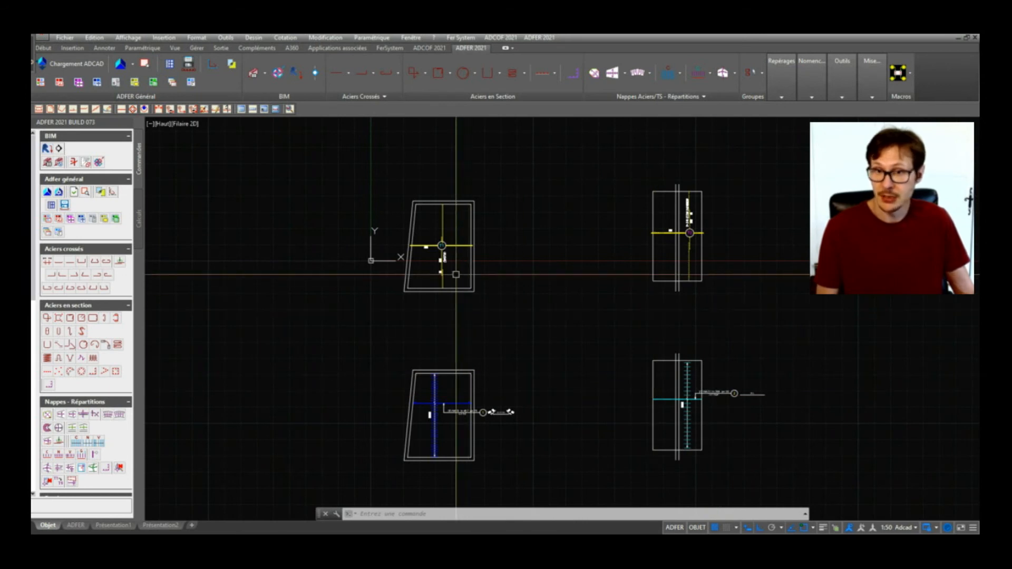
pyautogui.scroll(-3, 72, 367)
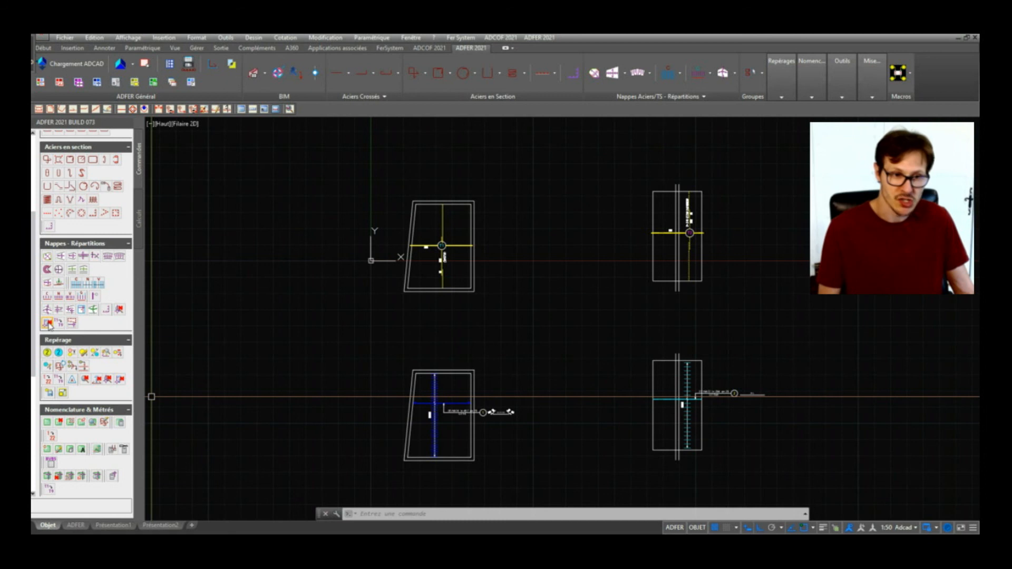
pyautogui.click(120, 310)
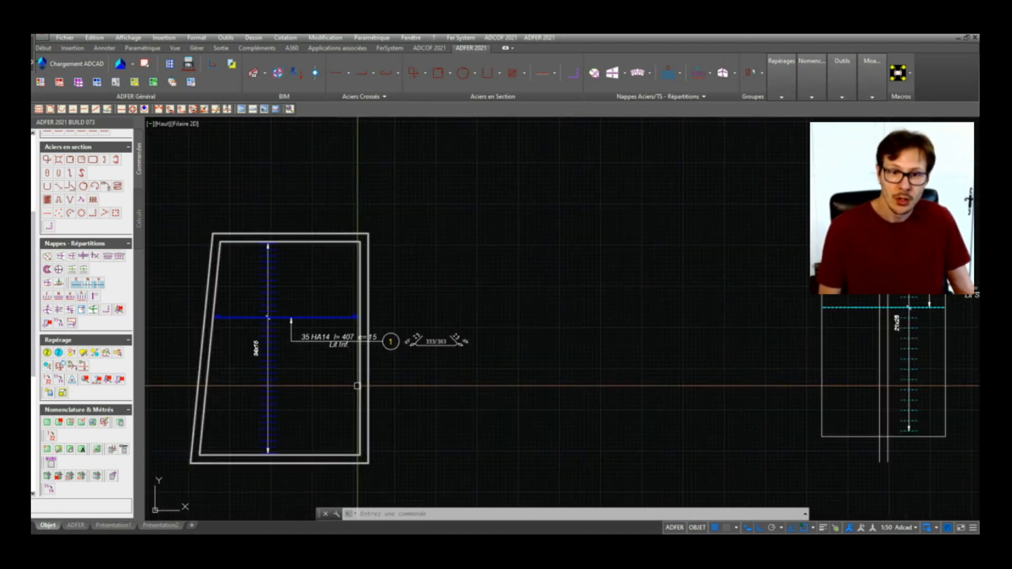
pyautogui.scroll(-6, 282, 324)
pyautogui.scroll(6, 276, 205)
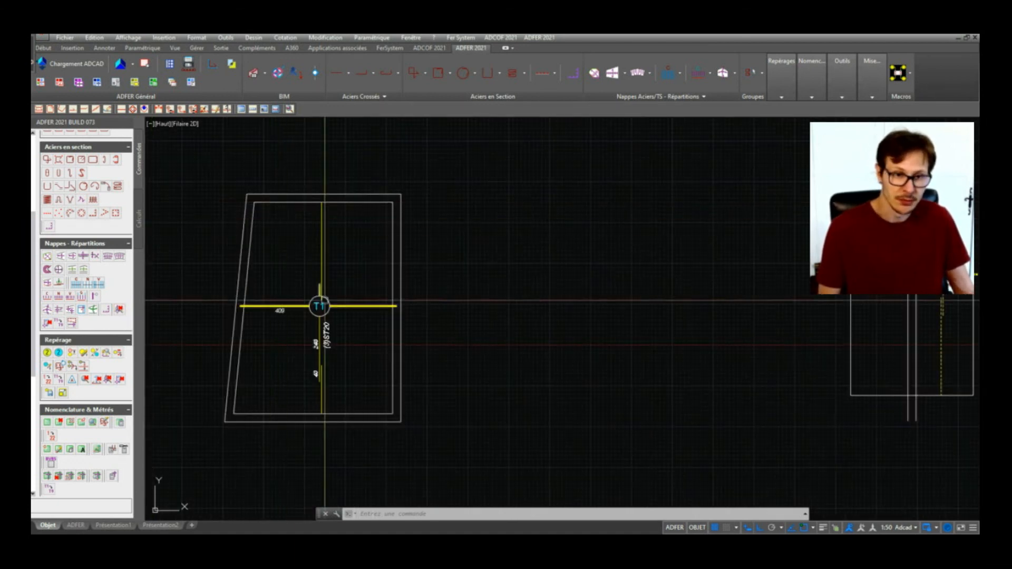
pyautogui.moveTo(800, 304); pyautogui.dragTo(527, 318, button='middle')
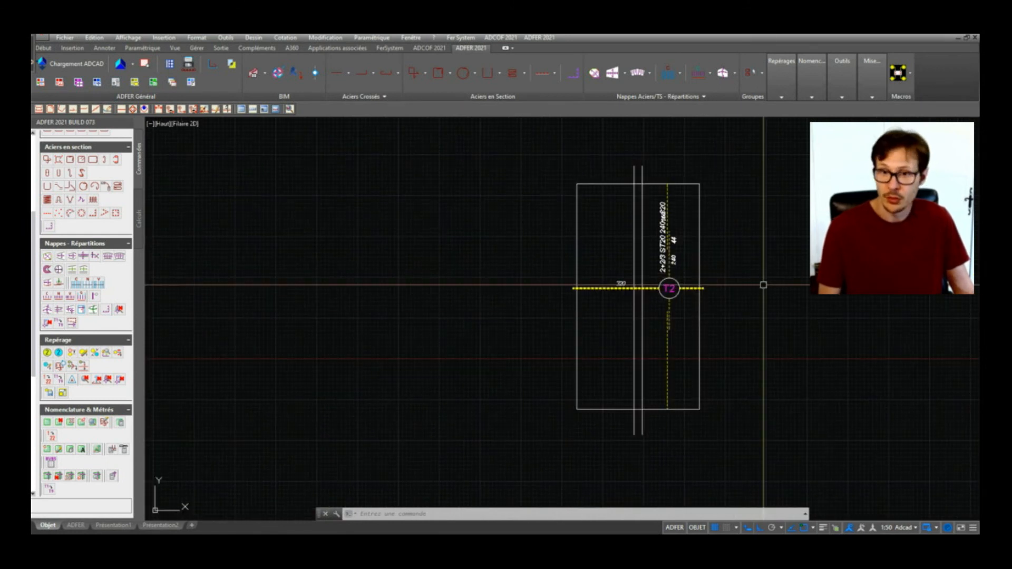
pyautogui.scroll(-8, 748, 290)
pyautogui.moveTo(626, 288); pyautogui.dragTo(544, 250, button='middle')
pyautogui.scroll(4, 563, 275)
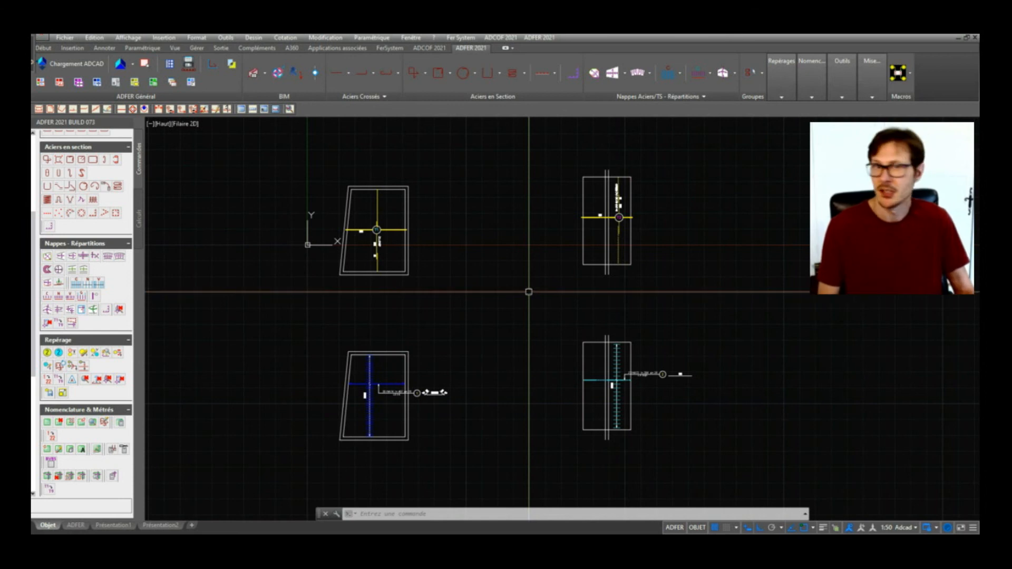
pyautogui.scroll(2, 540, 257)
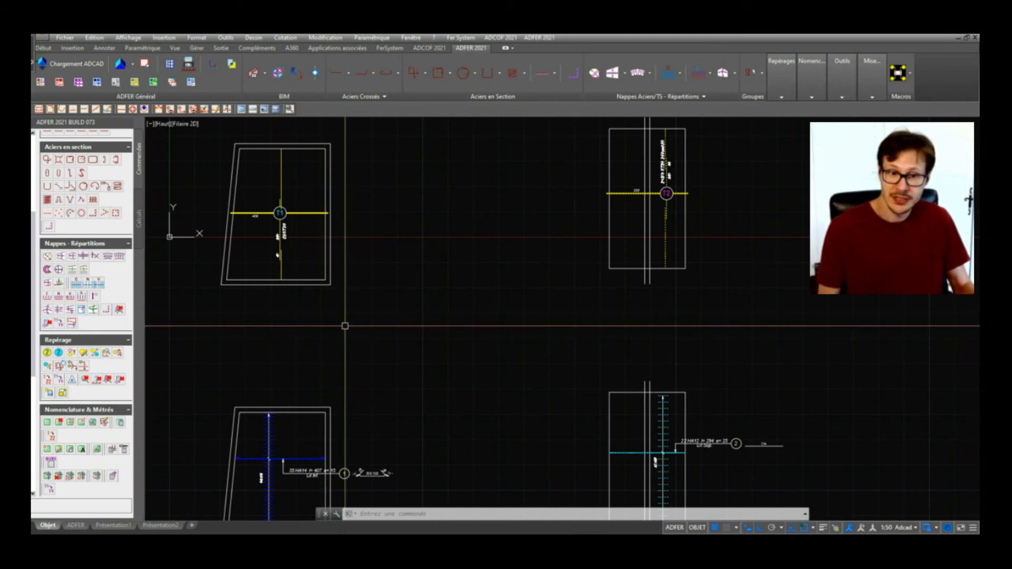
pyautogui.moveTo(411, 325); pyautogui.dragTo(492, 330, button='middle')
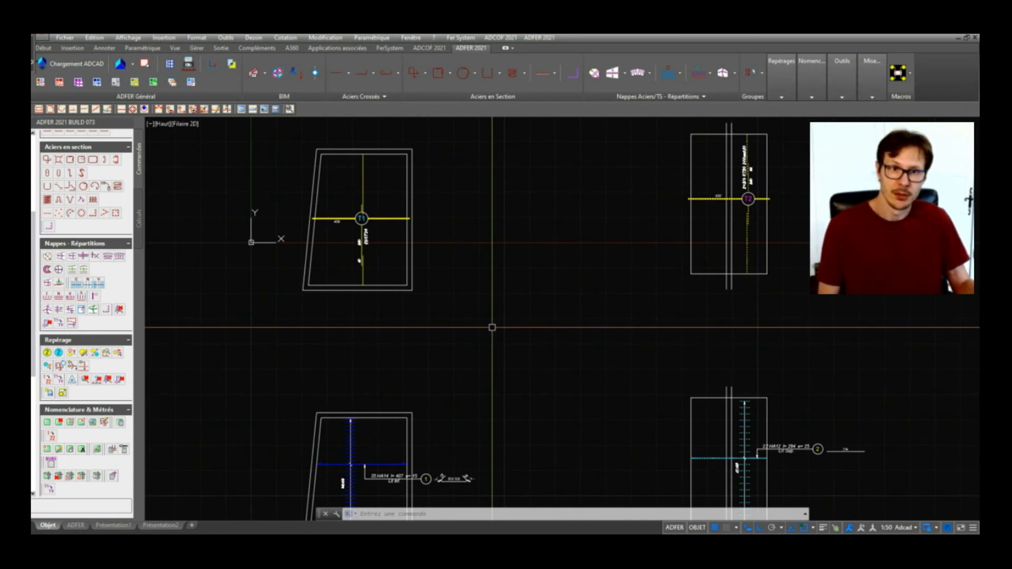
pyautogui.scroll(-2, 504, 314)
pyautogui.moveTo(626, 378); pyautogui.dragTo(578, 350, button='middle')
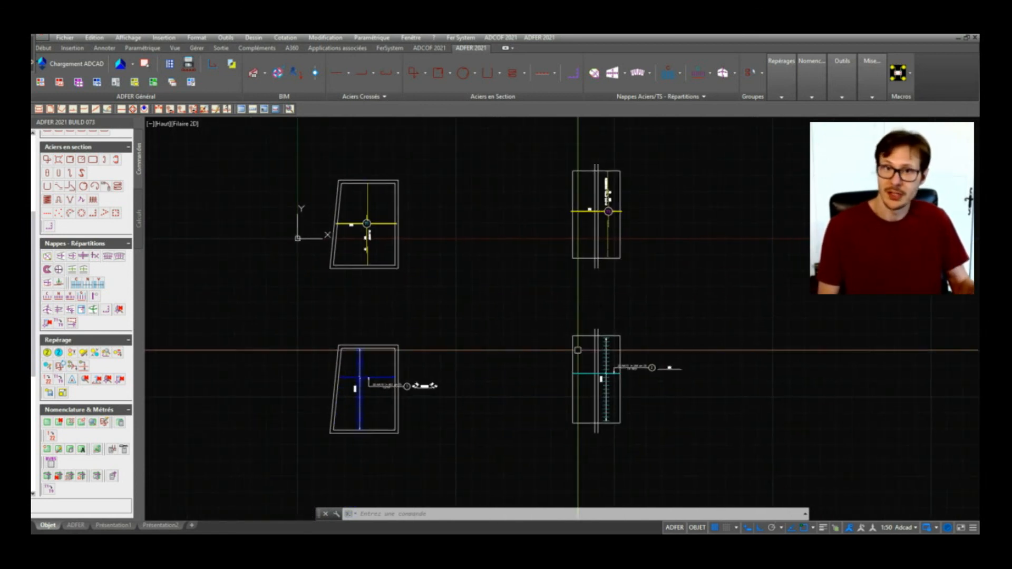